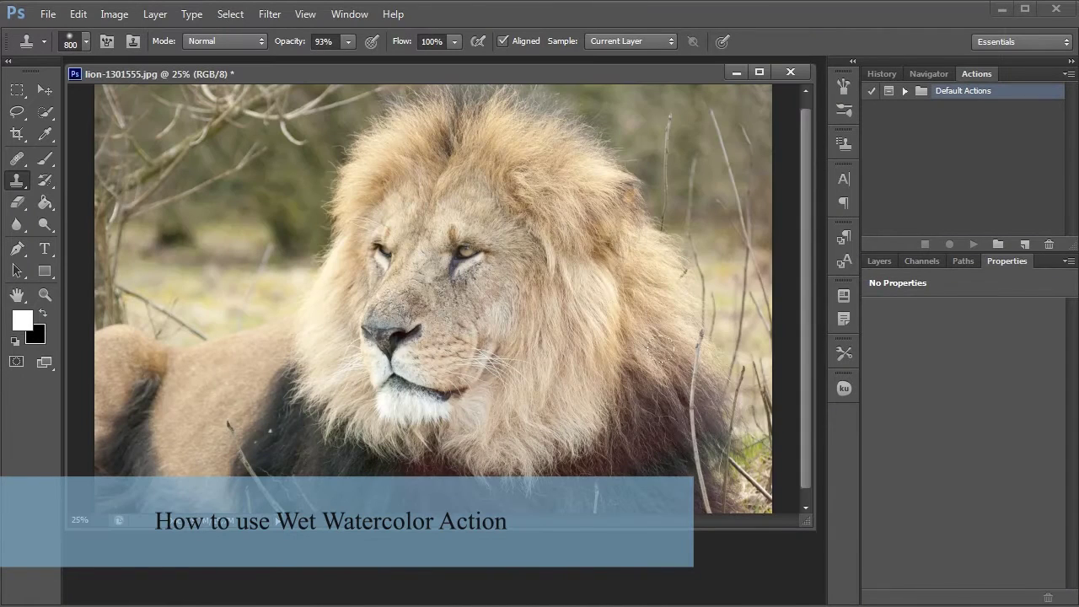
- Create a new empty layer above Background and rename it 'ga'
{"action": "left_click", "coordinate": [880, 261]}
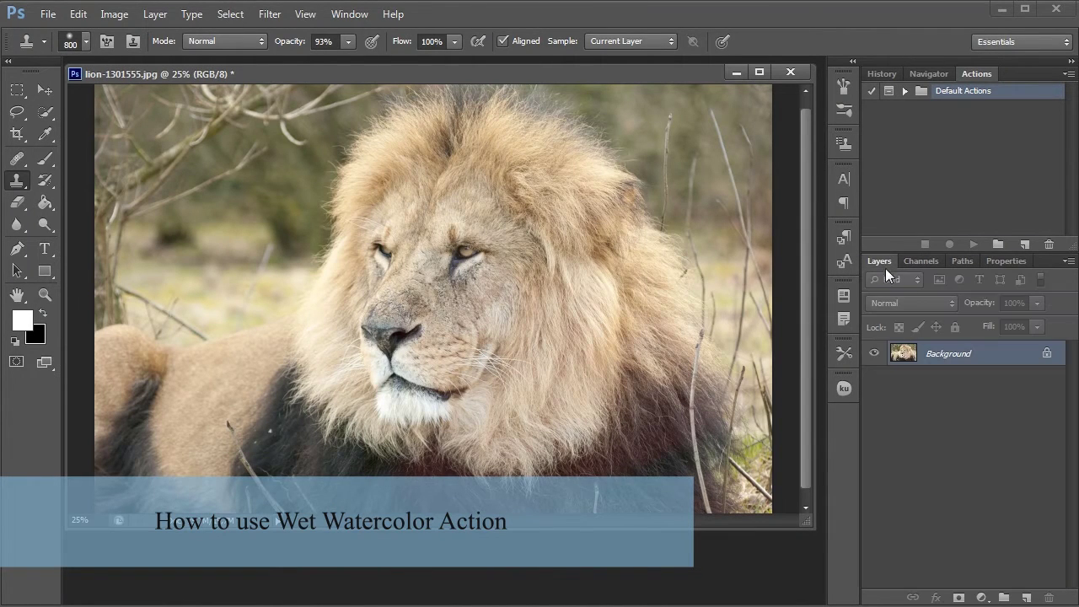
{"action": "left_click", "coordinate": [1026, 597]}
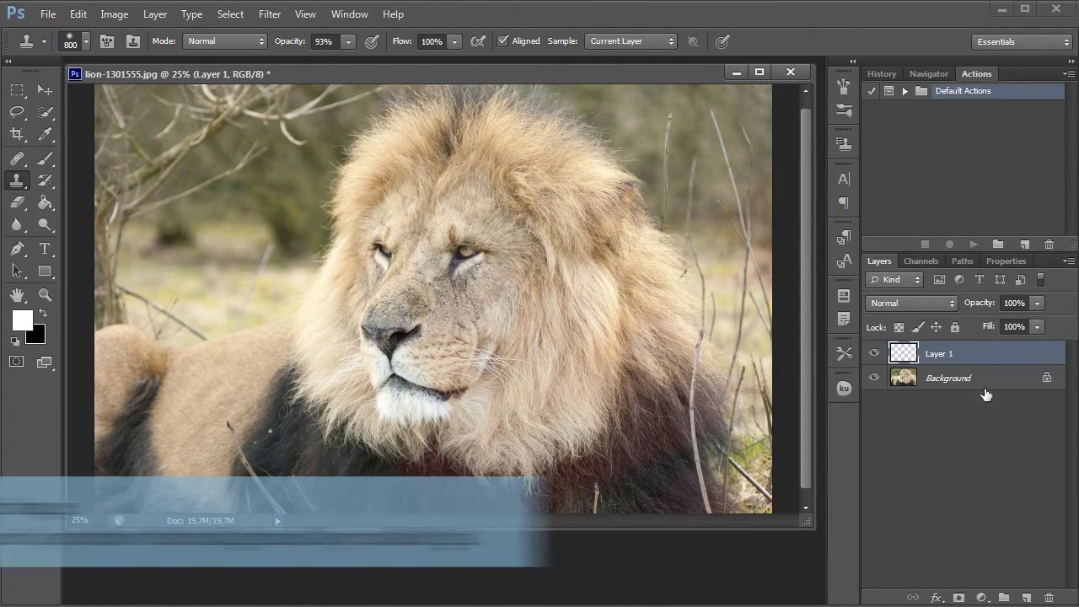
{"action": "double_click", "coordinate": [958, 354]}
{"action": "type", "text": "ga"}
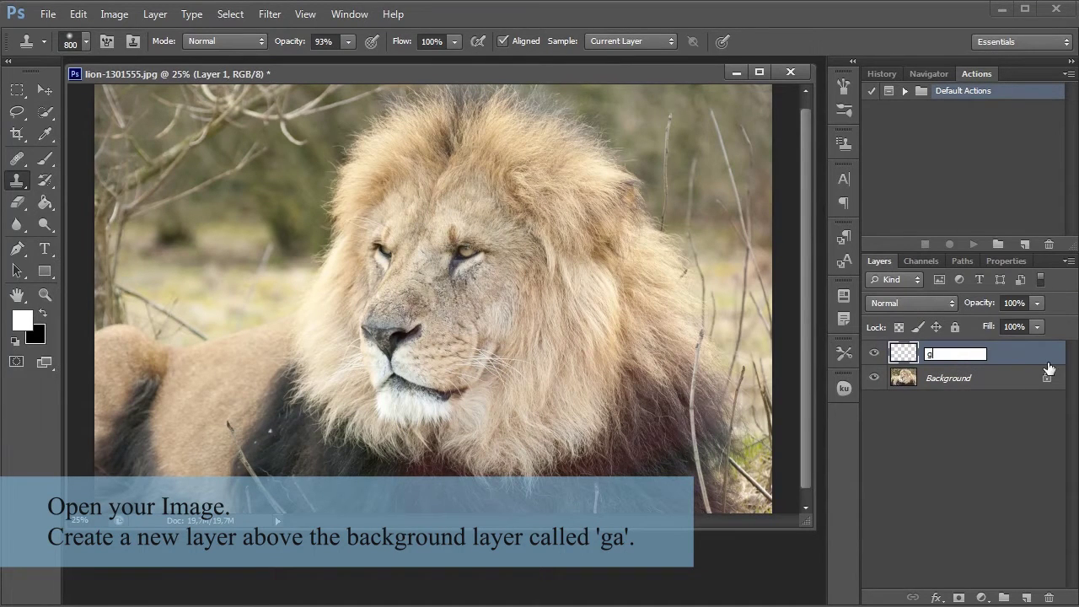
{"action": "key", "text": "Return"}
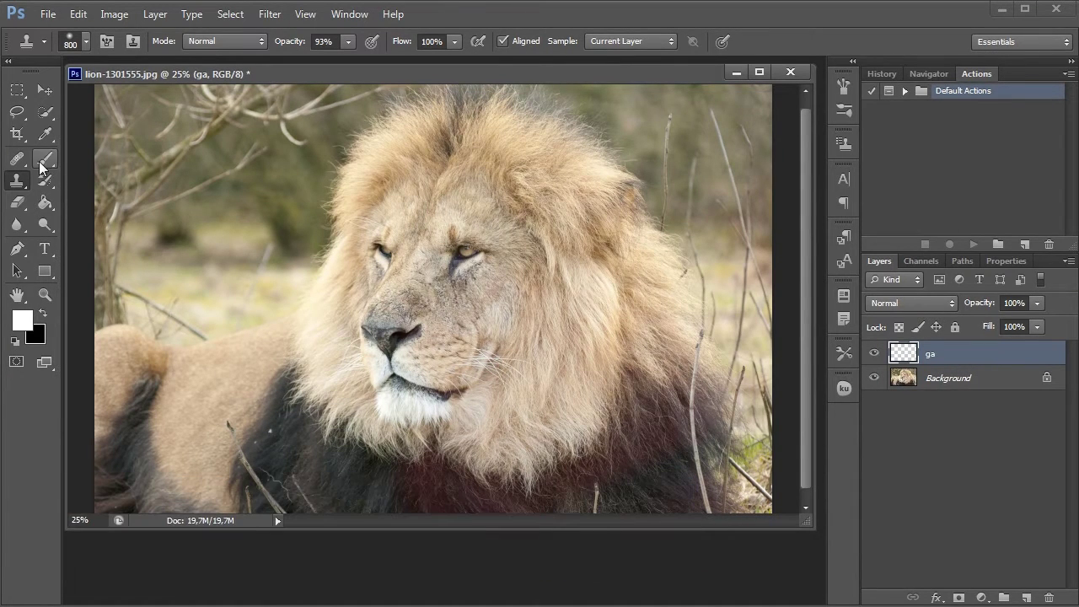
- Brush soft white, size 500, over the lion's mane and face on the ga layer
{"action": "left_click", "coordinate": [45, 158]}
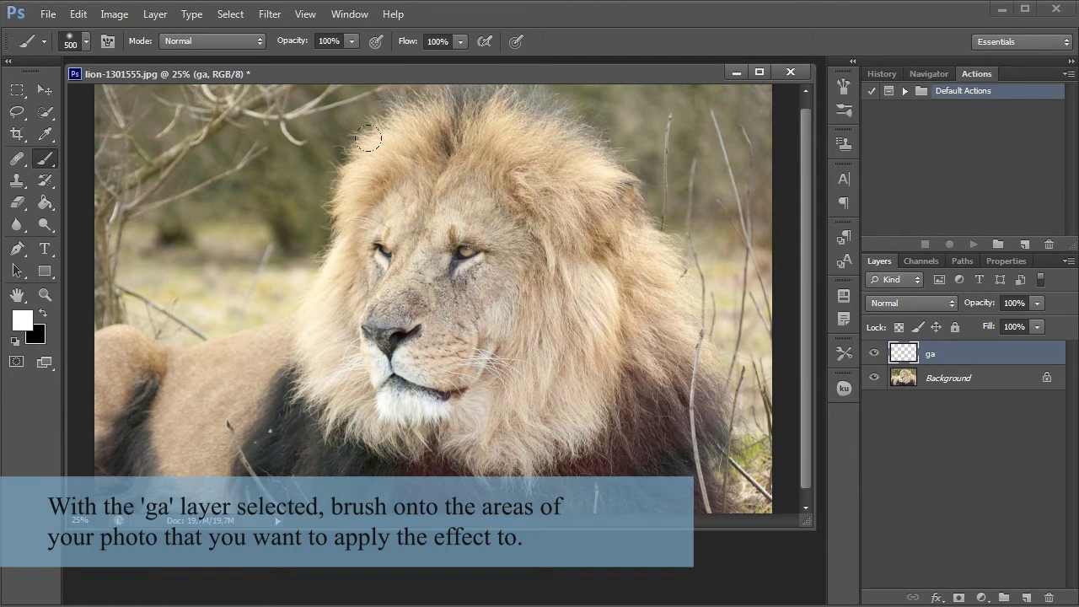
{"action": "mouse_move", "coordinate": [384, 123]}
{"action": "left_mouse_down"}
{"action": "mouse_move", "coordinate": [319, 321]}
{"action": "mouse_move", "coordinate": [506, 404]}
{"action": "mouse_move", "coordinate": [539, 354]}
{"action": "mouse_move", "coordinate": [430, 244]}
{"action": "mouse_move", "coordinate": [481, 269]}
{"action": "mouse_move", "coordinate": [467, 244]}
{"action": "mouse_move", "coordinate": [506, 359]}
{"action": "mouse_move", "coordinate": [544, 167]}
{"action": "mouse_move", "coordinate": [554, 171]}
{"action": "mouse_move", "coordinate": [401, 160]}
{"action": "left_mouse_up"}
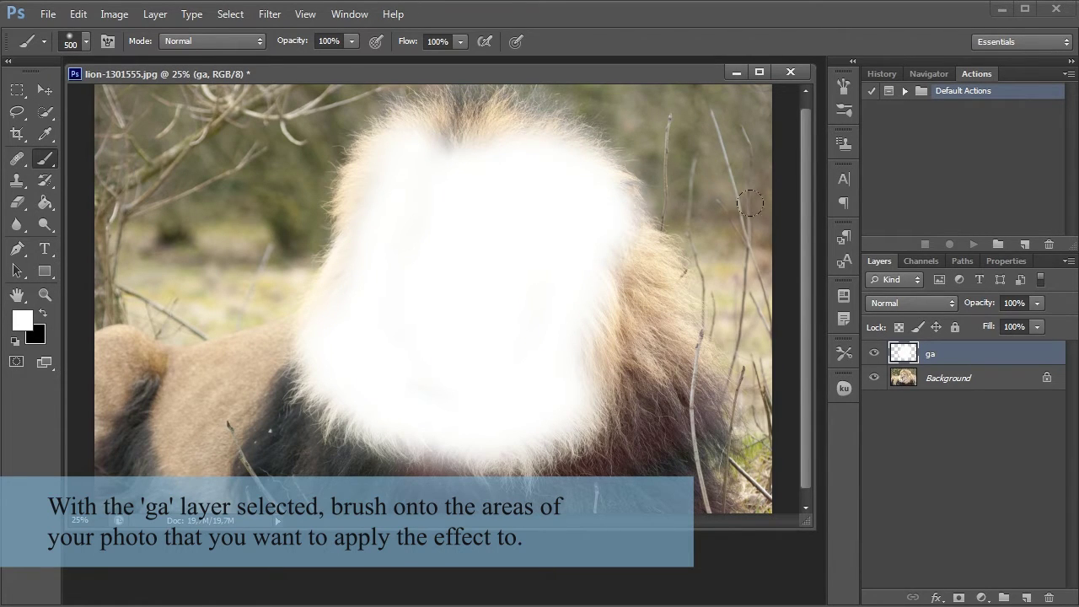
{"action": "left_click", "coordinate": [85, 41]}
- Load the Wet Watercolor.abr brush file into the brush presets
{"action": "left_click", "coordinate": [217, 70]}
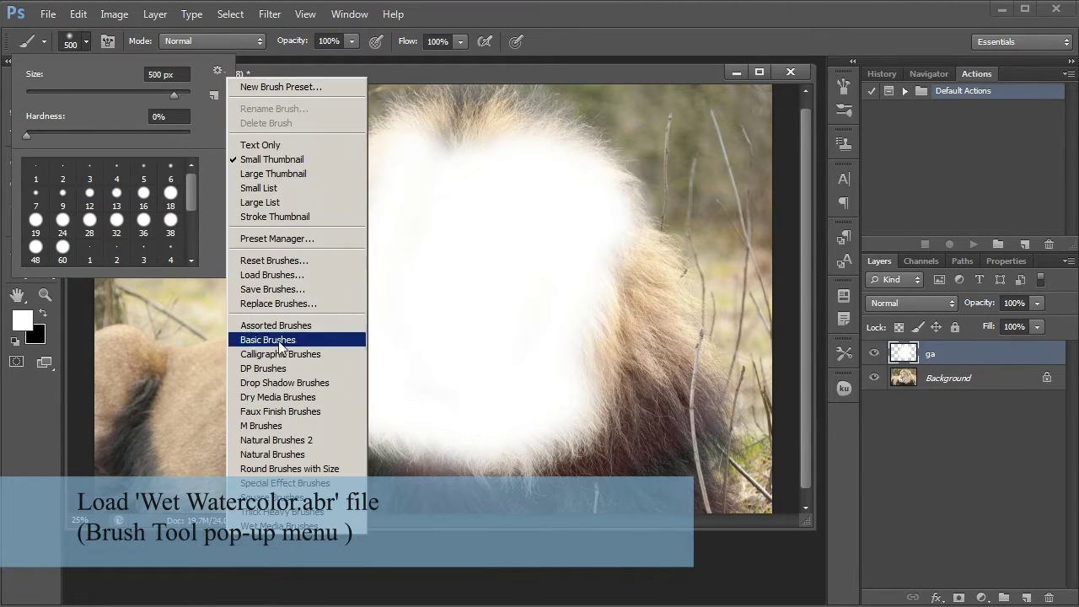
{"action": "left_click", "coordinate": [301, 300]}
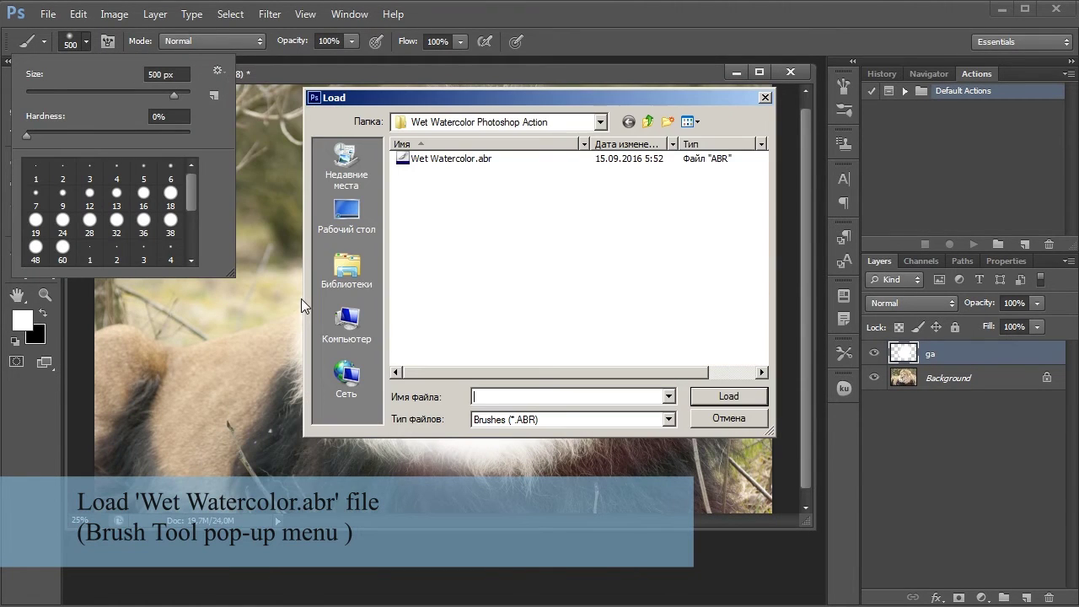
{"action": "left_click", "coordinate": [450, 159]}
{"action": "left_click", "coordinate": [729, 396]}
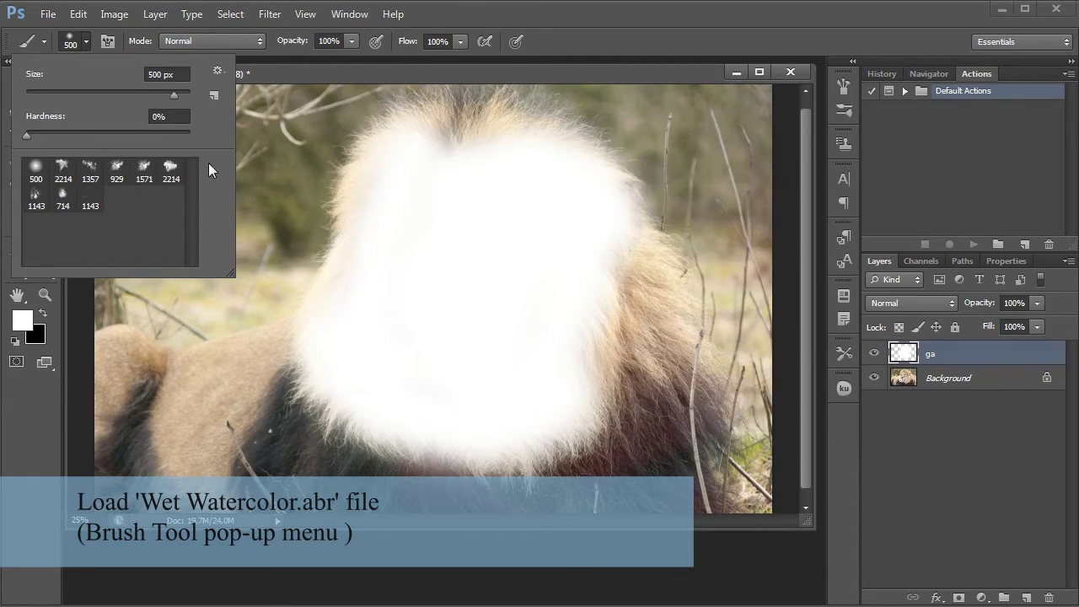
{"action": "left_click", "coordinate": [85, 42]}
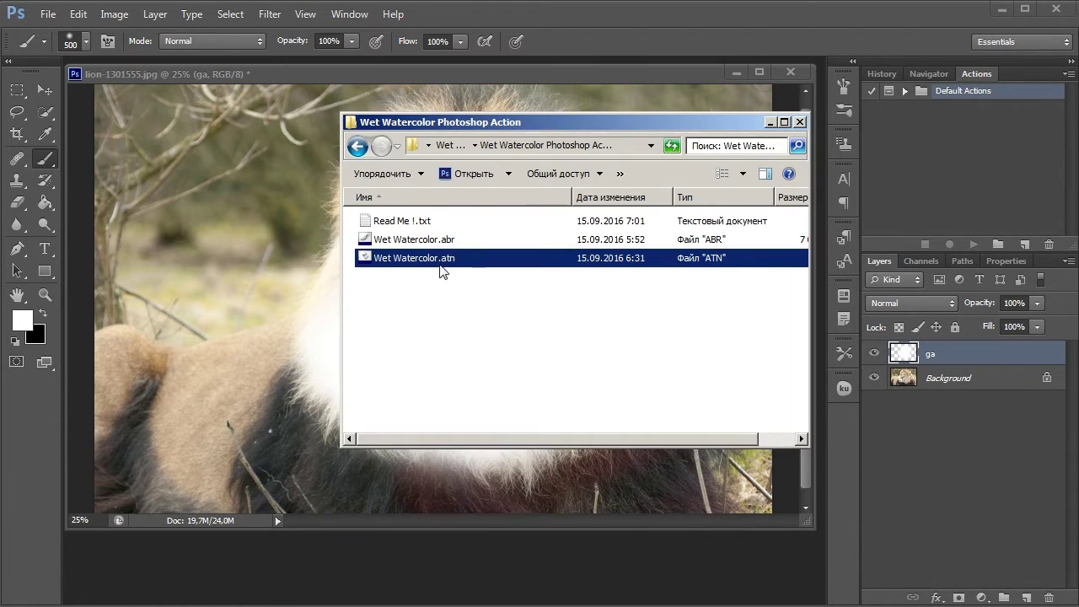
- Load the Wet Watercolor.atn action set and select its Wet Watercolor+Background action
{"action": "left_click_drag", "start_coordinate": [425, 263], "coordinate": [821, 184]}
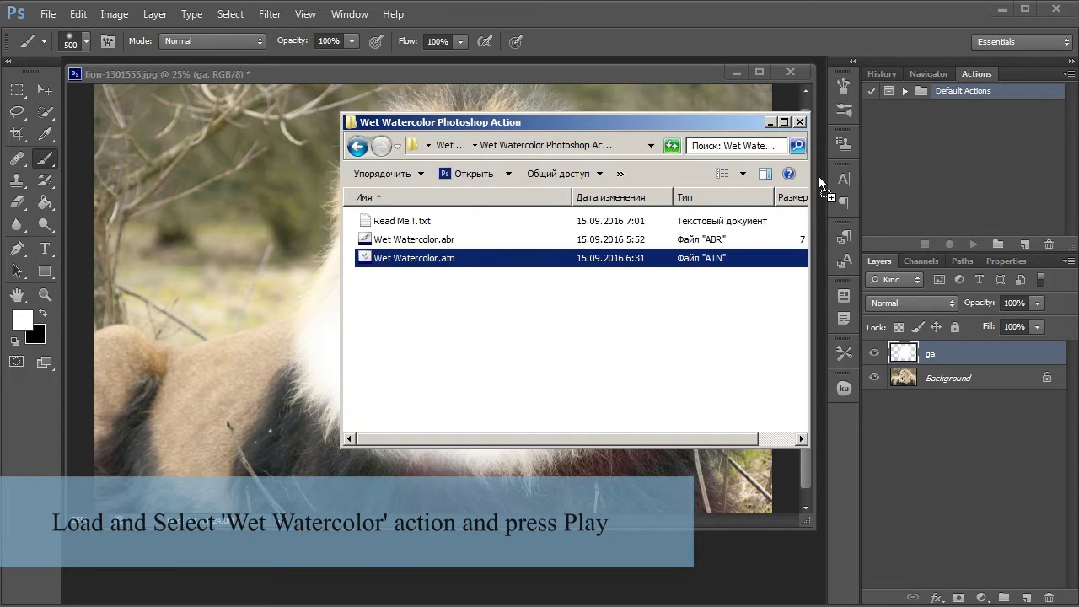
{"action": "left_click_drag", "start_coordinate": [894, 199], "coordinate": [894, 199]}
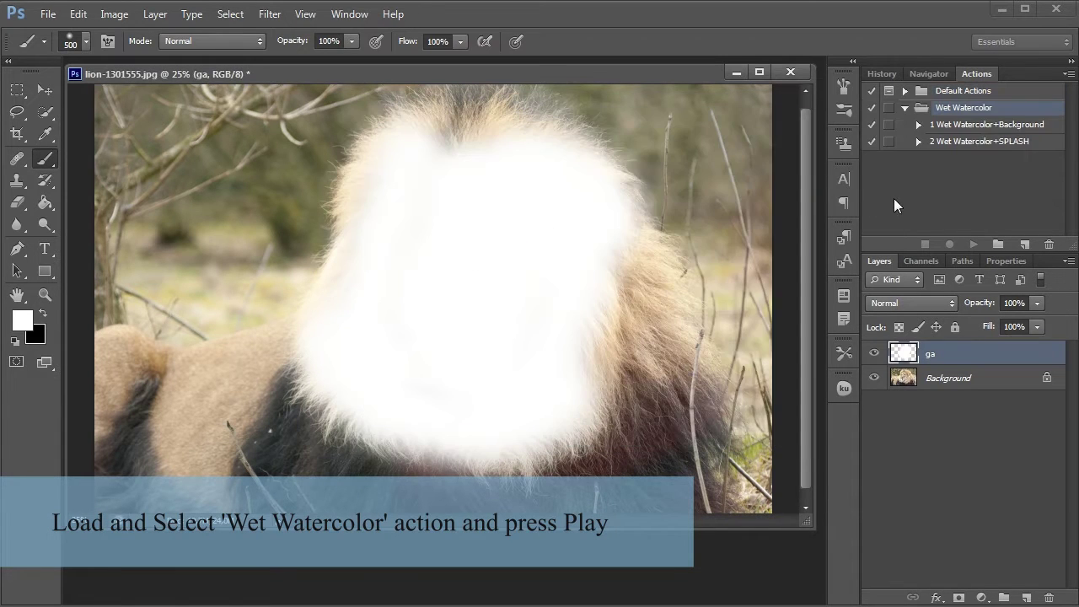
{"action": "left_click", "coordinate": [975, 126]}
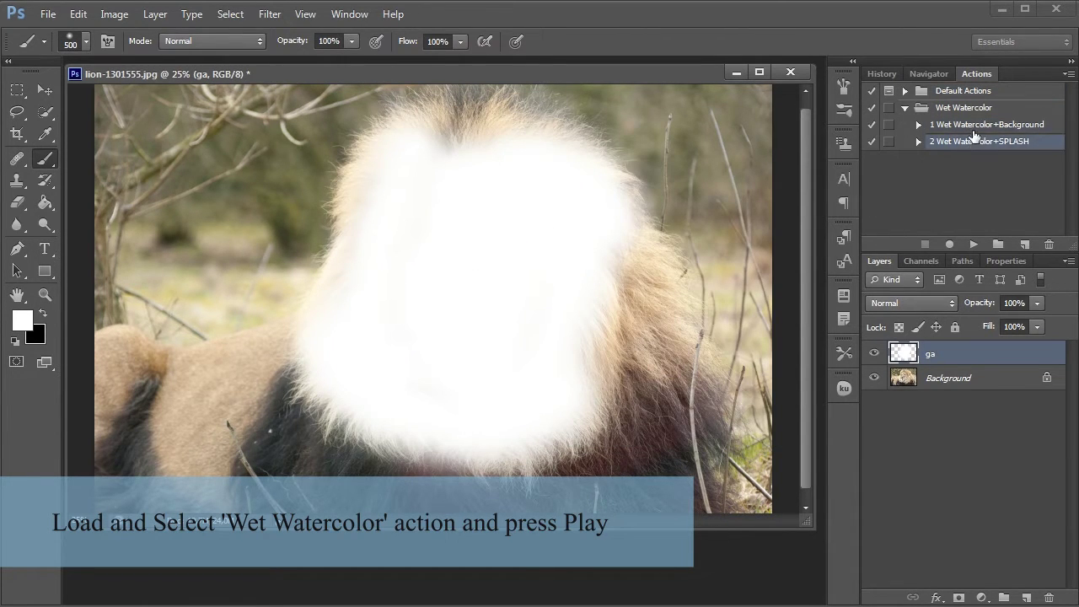
- Run Wet Watercolor+Background, then darken Curves 1 by pulling its point from 109 to 77
{"action": "left_click", "coordinate": [974, 244]}
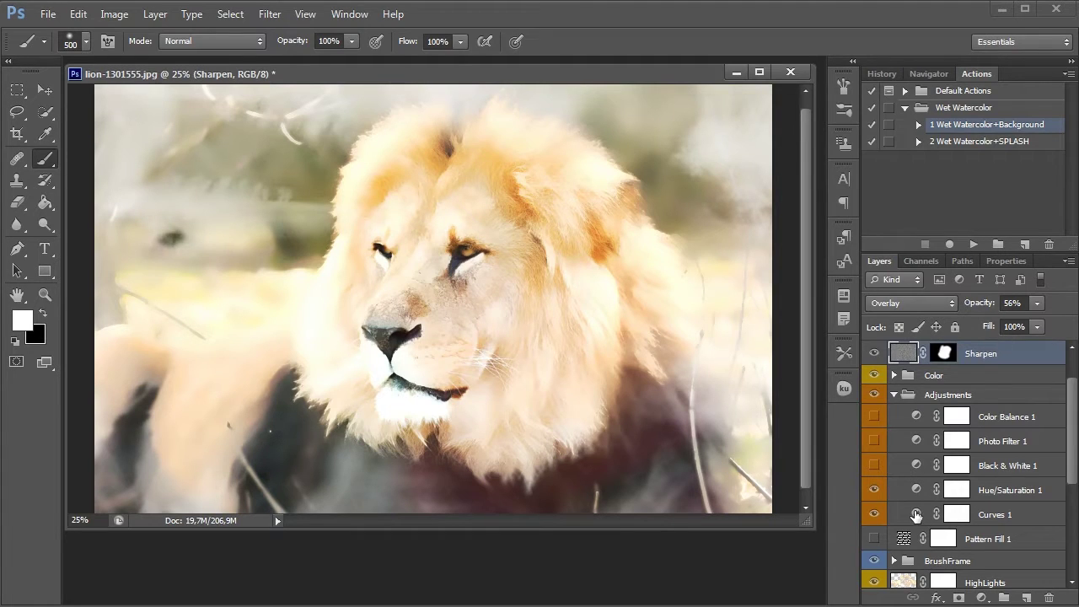
{"action": "double_click", "coordinate": [916, 514]}
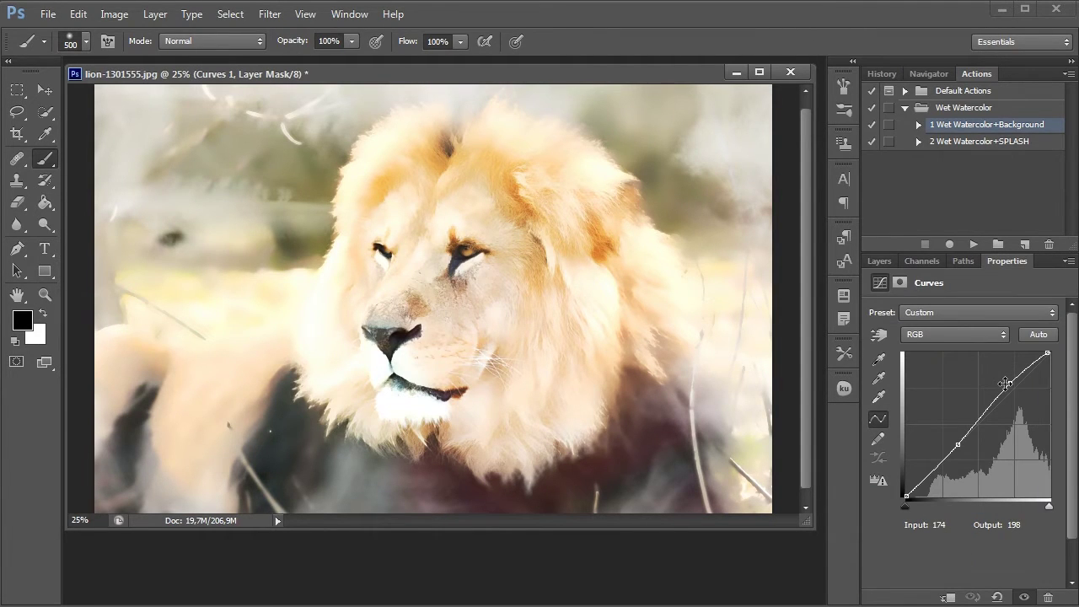
{"action": "left_click_drag", "start_coordinate": [1006, 383], "coordinate": [969, 453]}
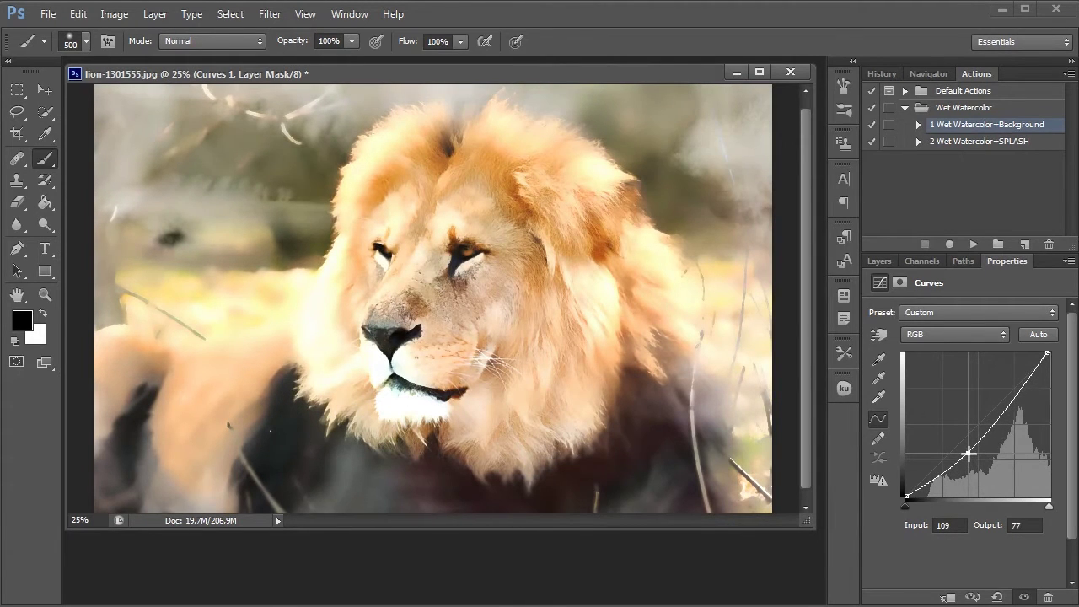
{"action": "left_click", "coordinate": [891, 76]}
- Save the current watercolor result as a history snapshot named Version 1
{"action": "left_click", "coordinate": [1024, 245]}
{"action": "left_click_drag", "start_coordinate": [1070, 220], "coordinate": [1070, 97]}
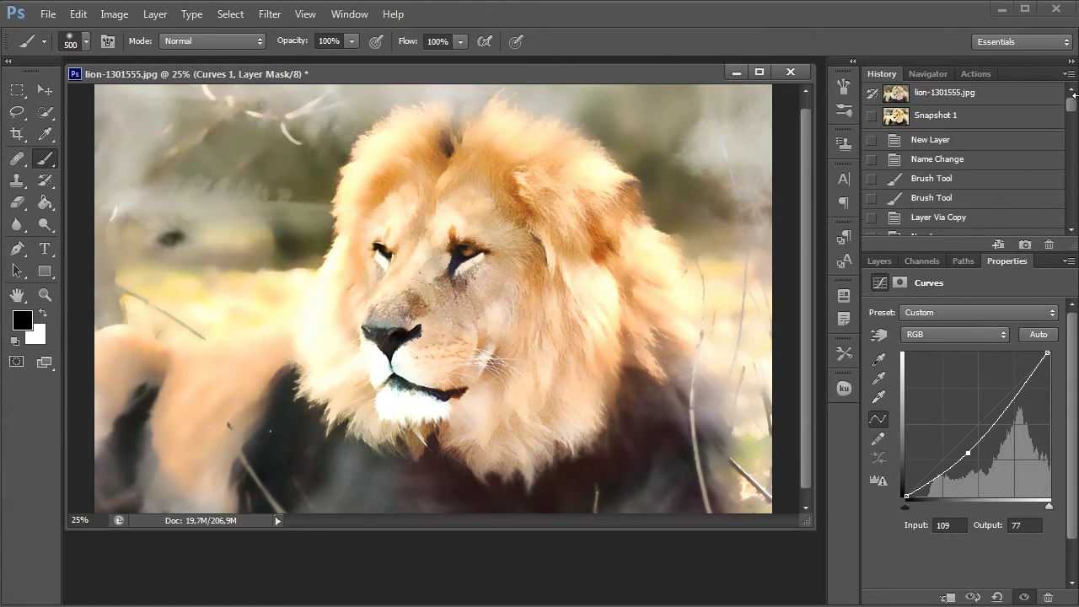
{"action": "double_click", "coordinate": [945, 116]}
{"action": "type", "text": "Vers"}
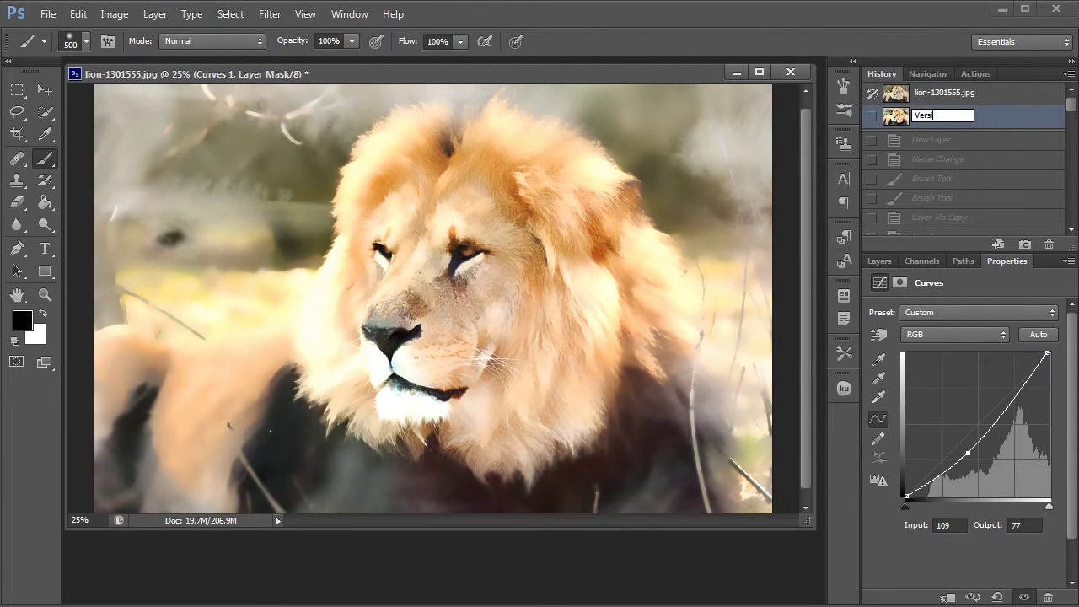
{"action": "type", "text": "1"}
{"action": "key", "text": "Return"}
- Revert to the last Brush Tool state and select the Wet Watercolor+SPLASH action
{"action": "left_click", "coordinate": [930, 204]}
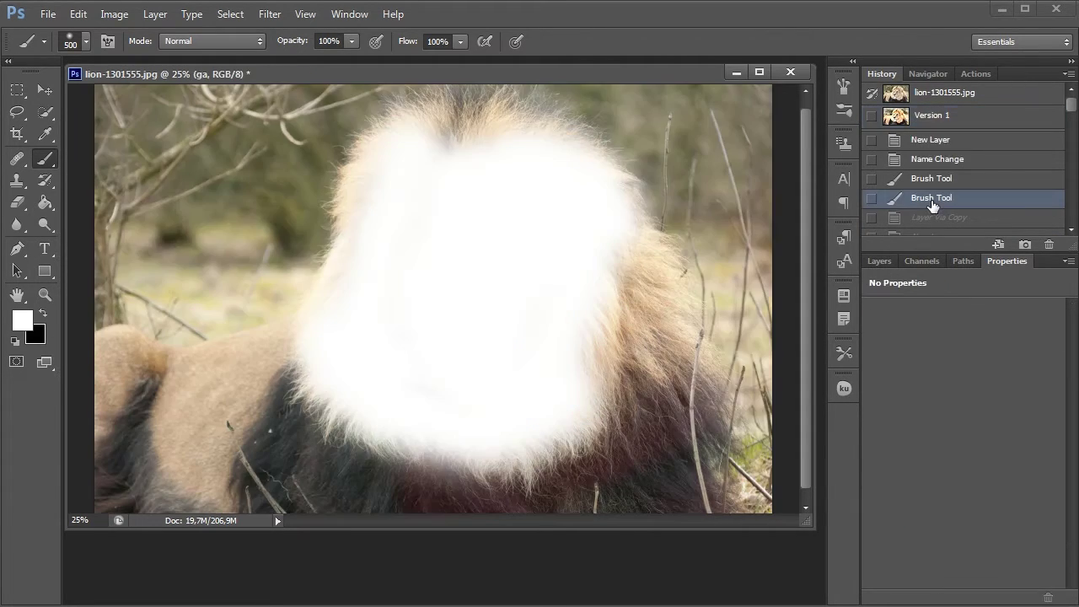
{"action": "left_click", "coordinate": [974, 73]}
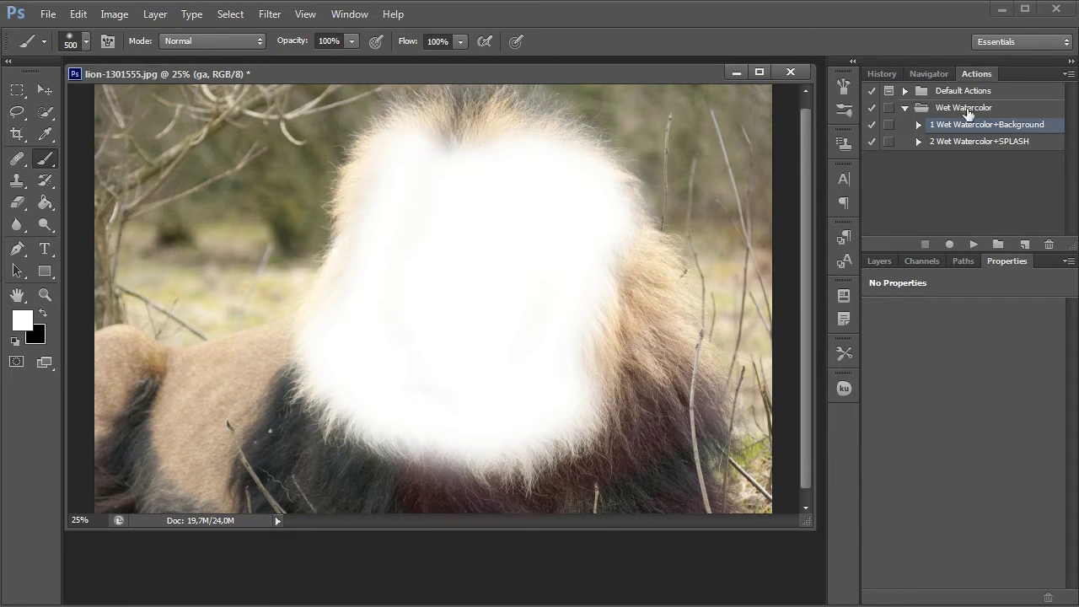
{"action": "left_click", "coordinate": [969, 142]}
- Run Wet Watercolor+SPLASH, then give its Curves 1 a darker S-curve (104→51)
{"action": "left_click", "coordinate": [971, 244]}
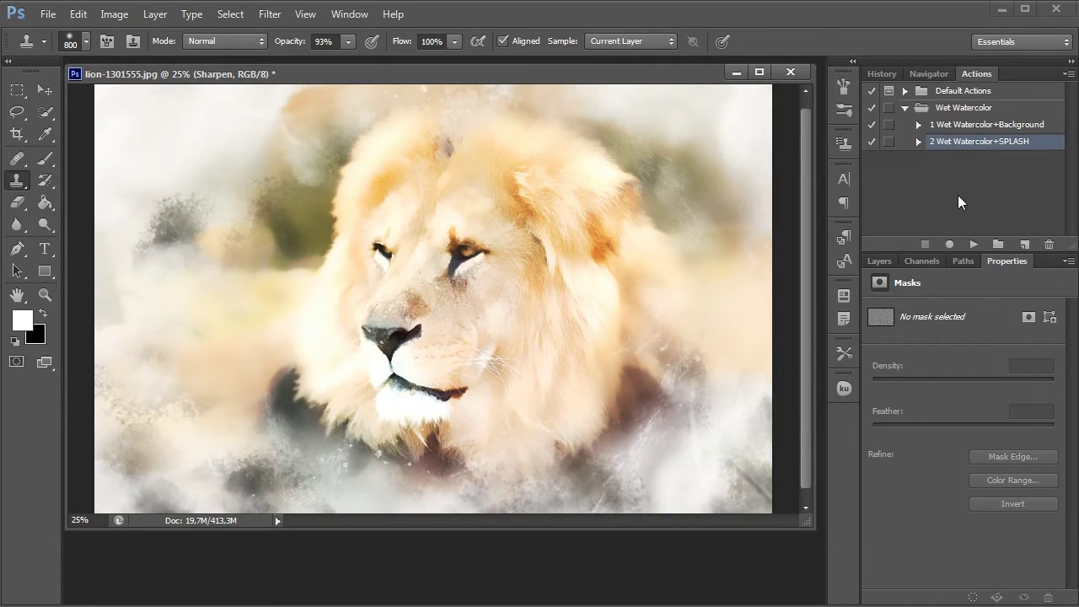
{"action": "left_click", "coordinate": [880, 260]}
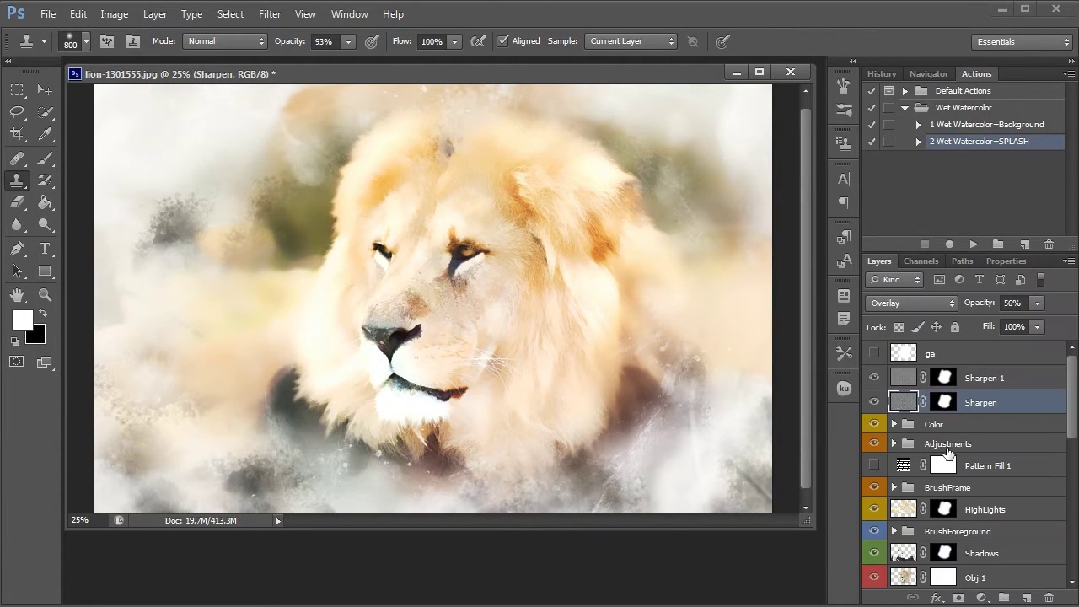
{"action": "left_click", "coordinate": [894, 443]}
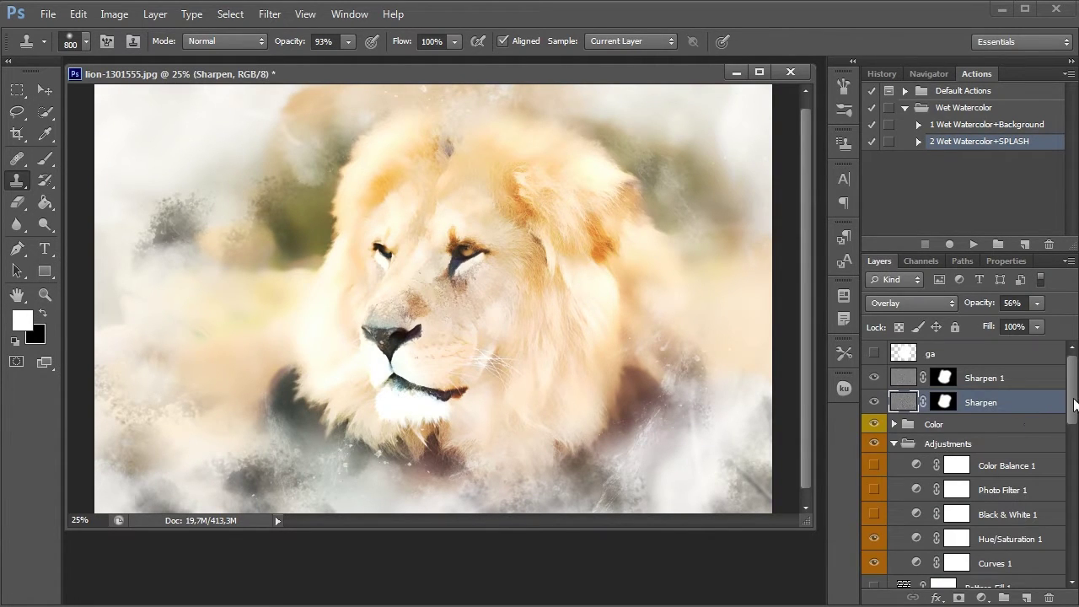
{"action": "scroll", "coordinate": [1073, 405], "scroll_direction": "down", "scroll_amount": 1}
{"action": "double_click", "coordinate": [916, 543]}
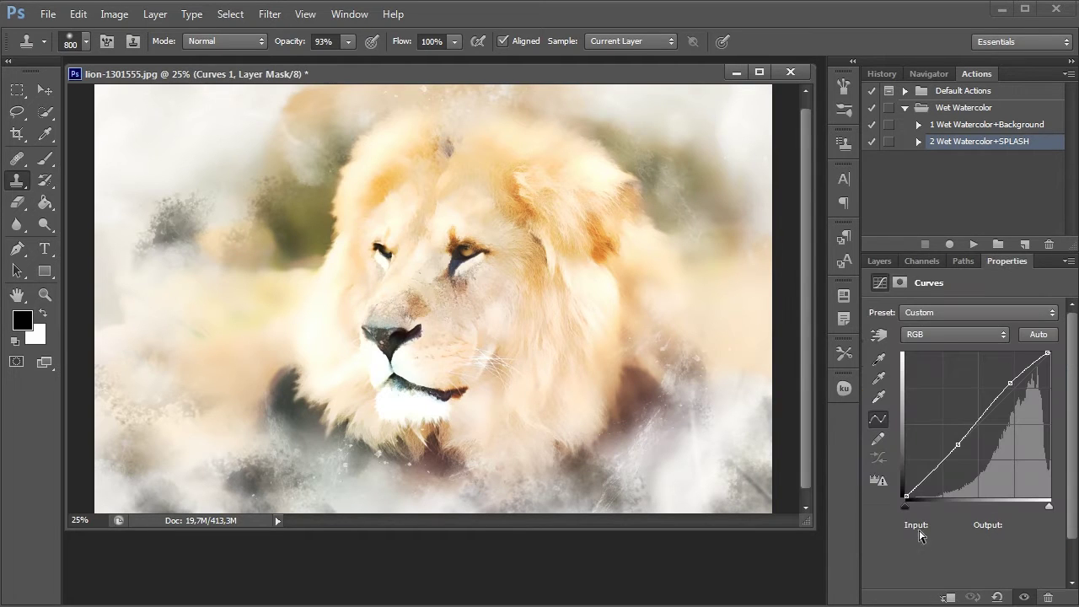
{"action": "left_click_drag", "start_coordinate": [1009, 382], "coordinate": [1015, 388]}
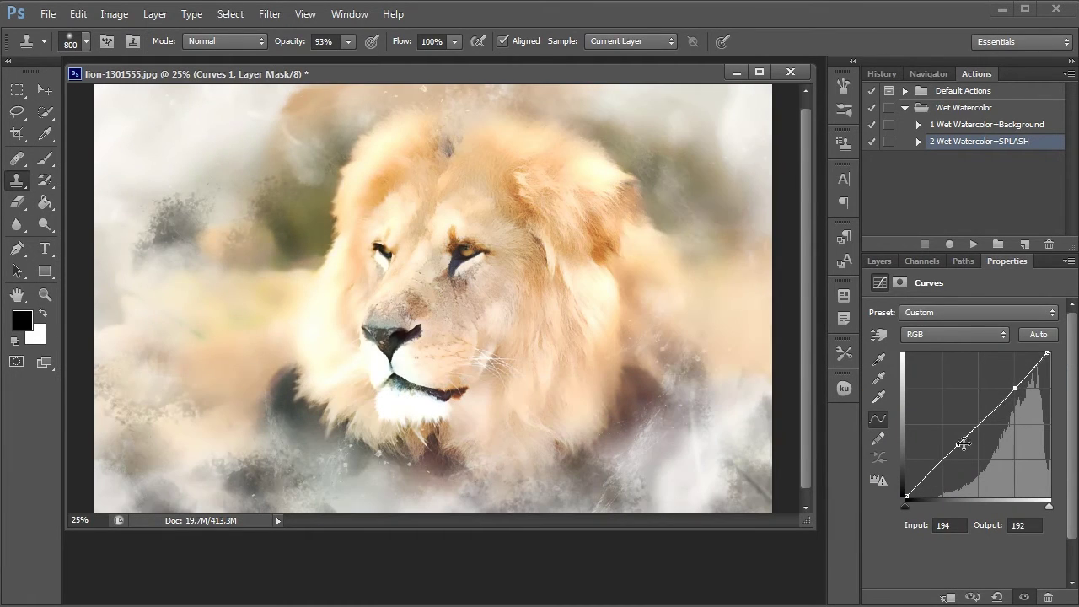
{"action": "left_click_drag", "start_coordinate": [962, 443], "coordinate": [964, 467]}
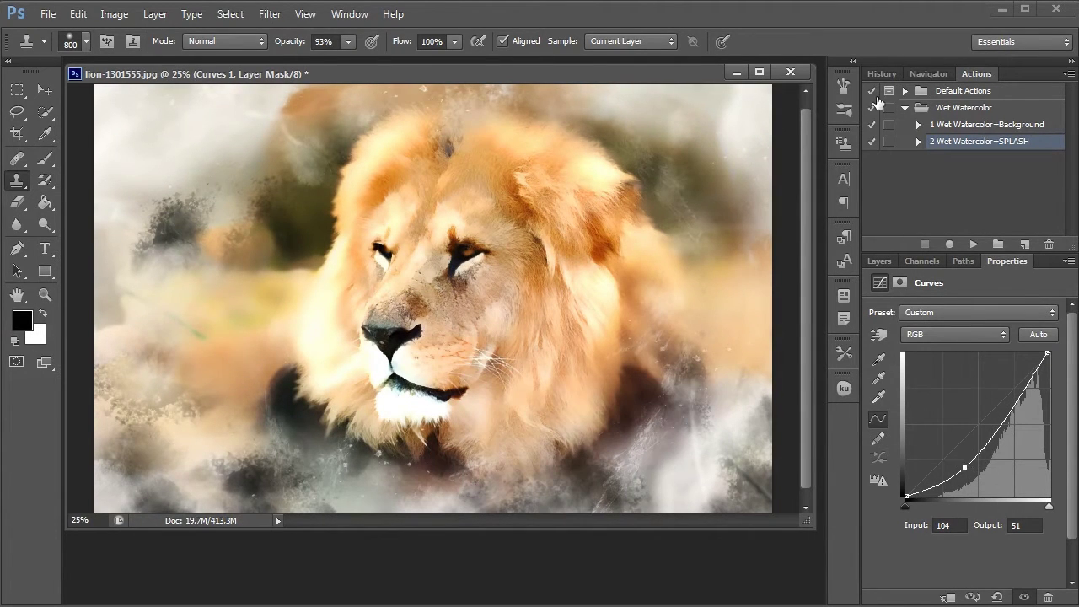
- Rename the new SPLASH history snapshot to Version 2
{"action": "left_click", "coordinate": [880, 73]}
{"action": "scroll", "coordinate": [961, 156], "scroll_direction": "up", "scroll_amount": 10}
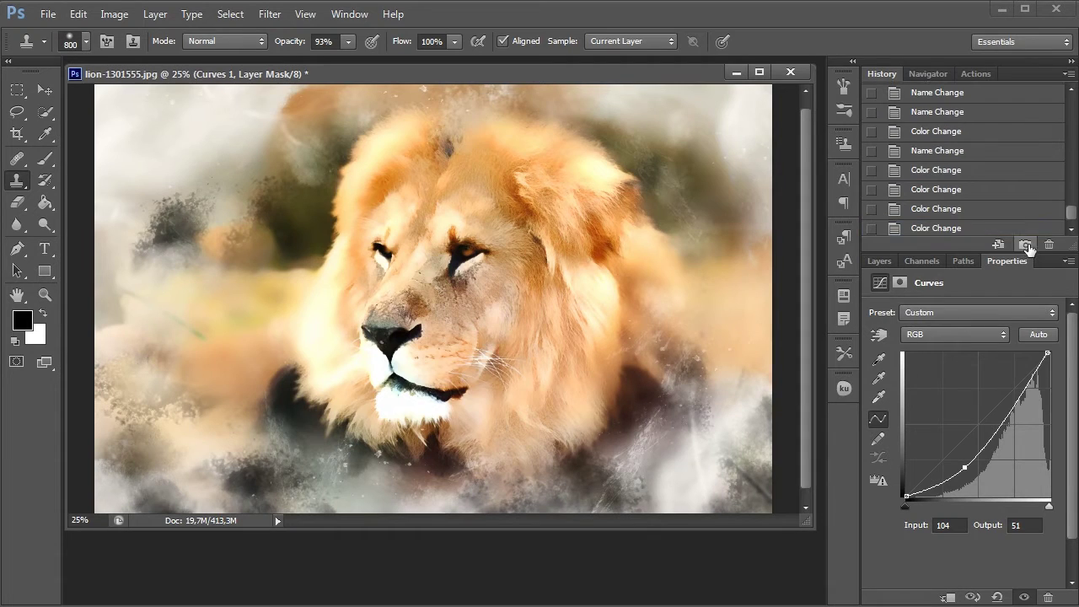
{"action": "double_click", "coordinate": [942, 139]}
{"action": "type", "text": "Version 2"}
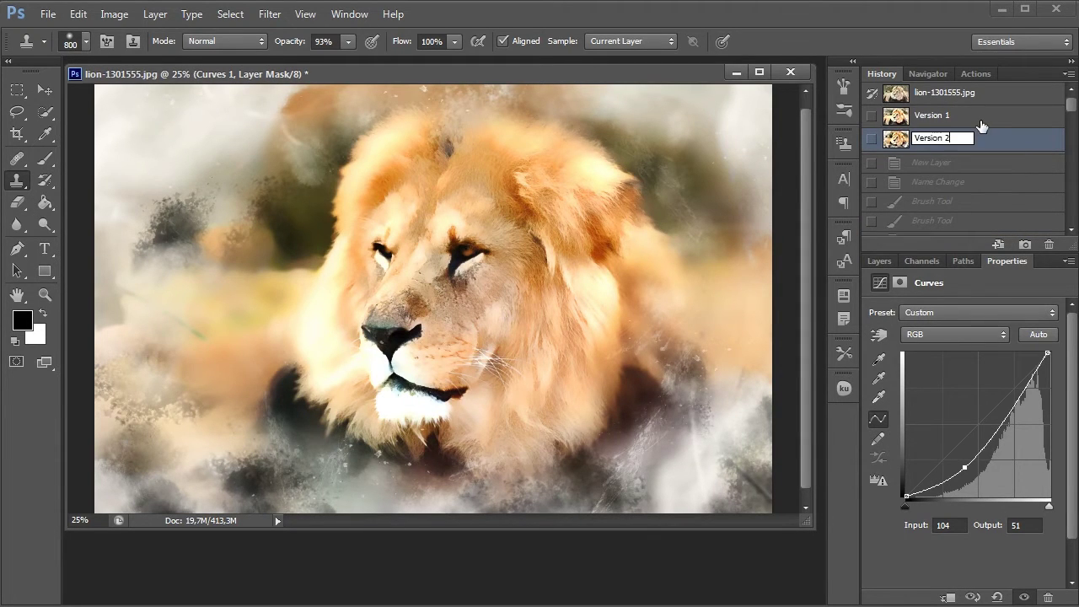
{"action": "key", "text": "Return"}
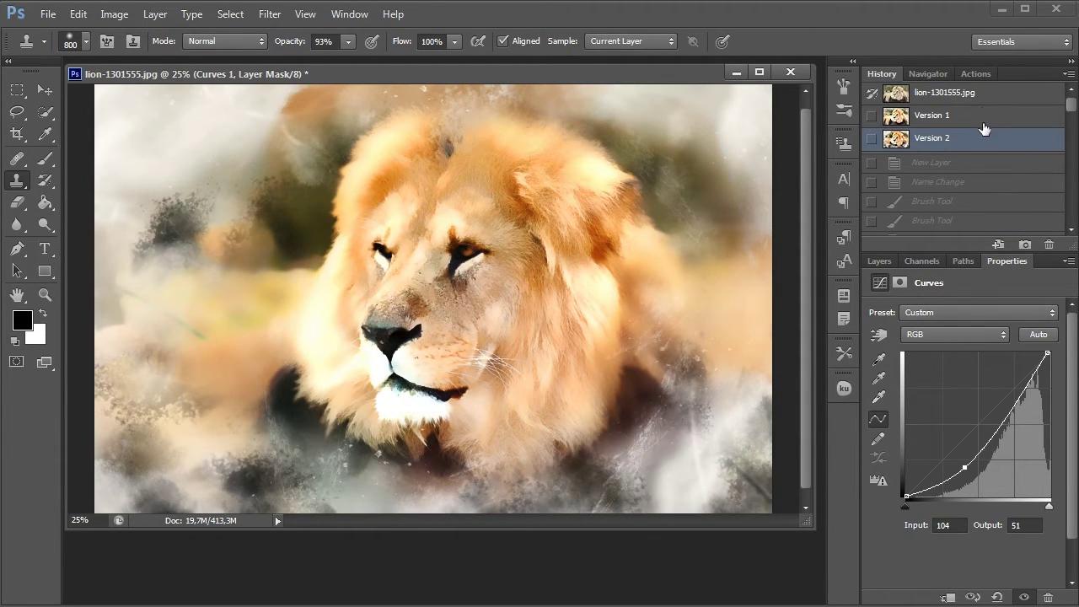
- Switch back and forth between Version 1 and Version 2, ending on Version 2
{"action": "left_click", "coordinate": [983, 118]}
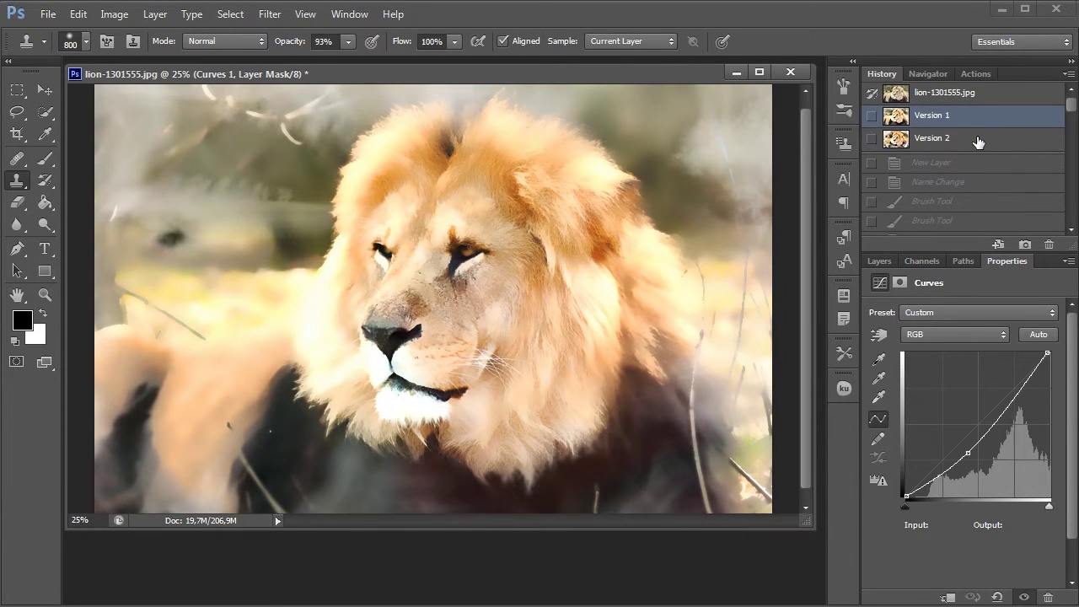
{"action": "left_click", "coordinate": [977, 140]}
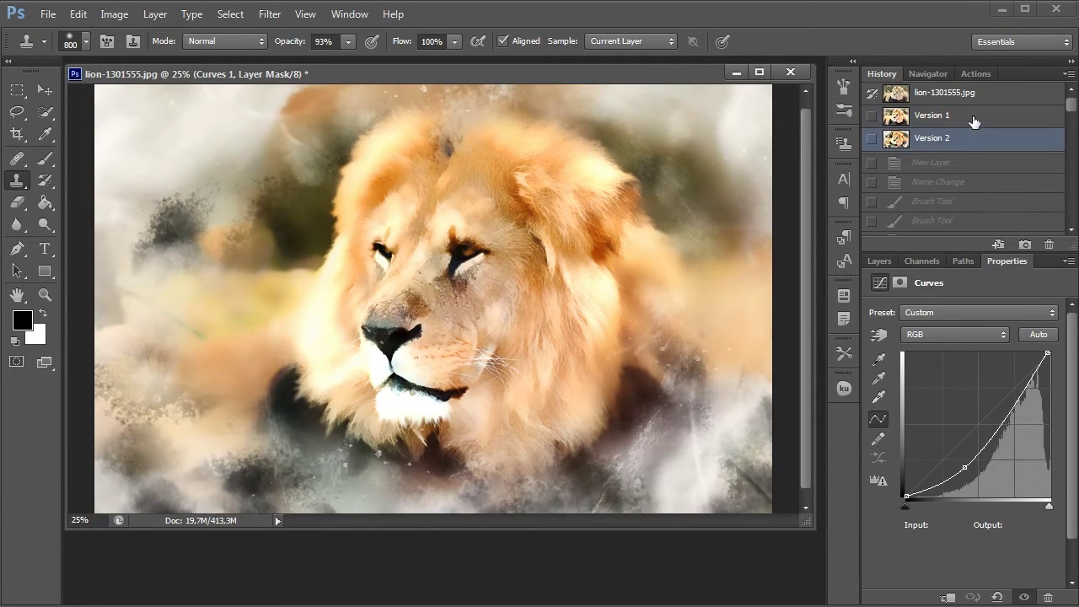
{"action": "left_click", "coordinate": [973, 118]}
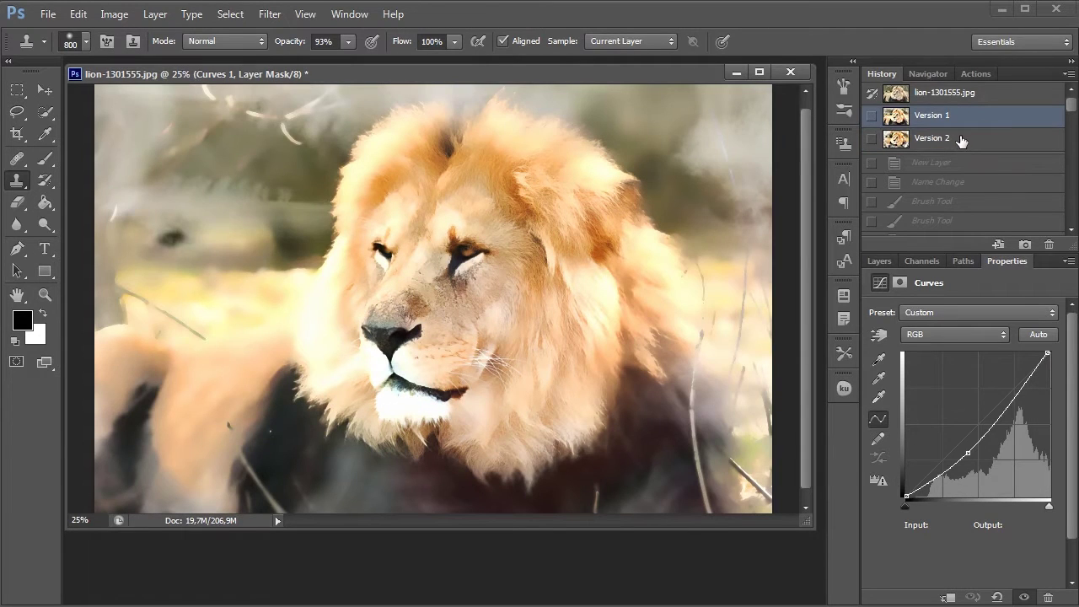
{"action": "left_click", "coordinate": [961, 140]}
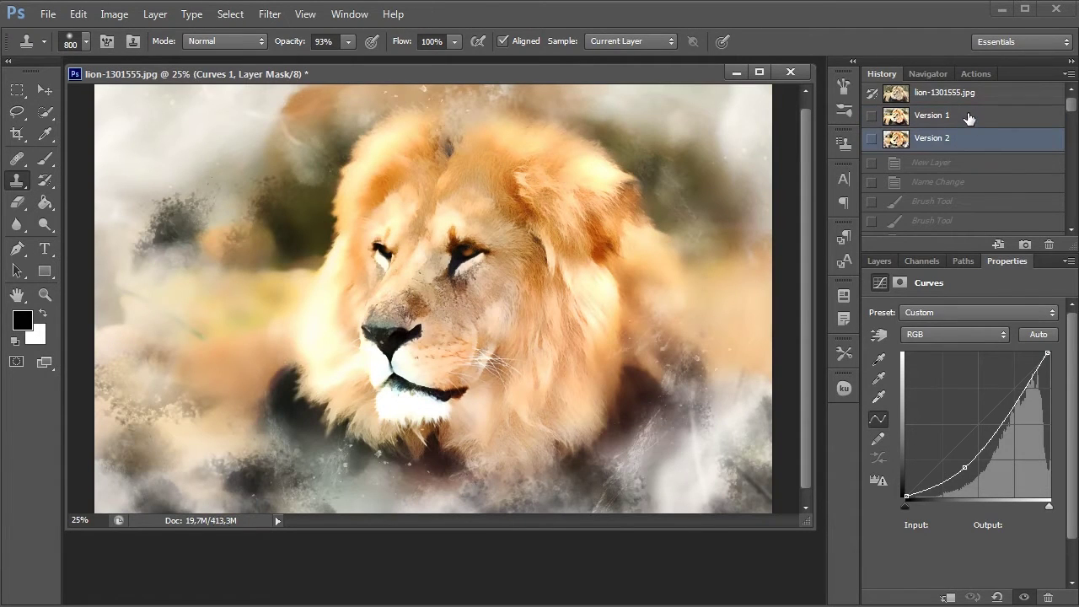
{"action": "left_click", "coordinate": [968, 119]}
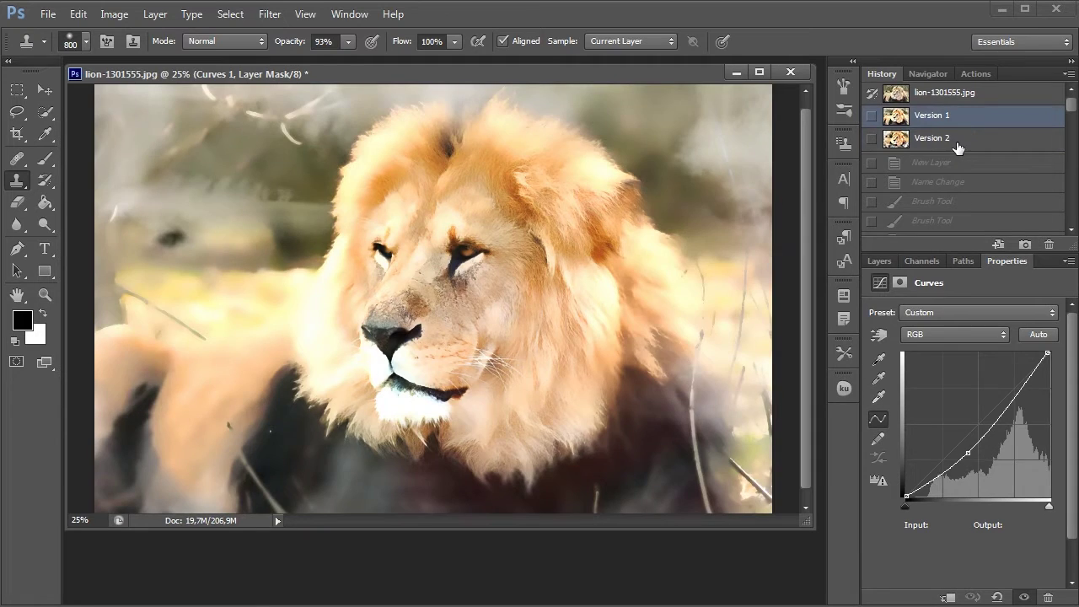
{"action": "left_click", "coordinate": [957, 143]}
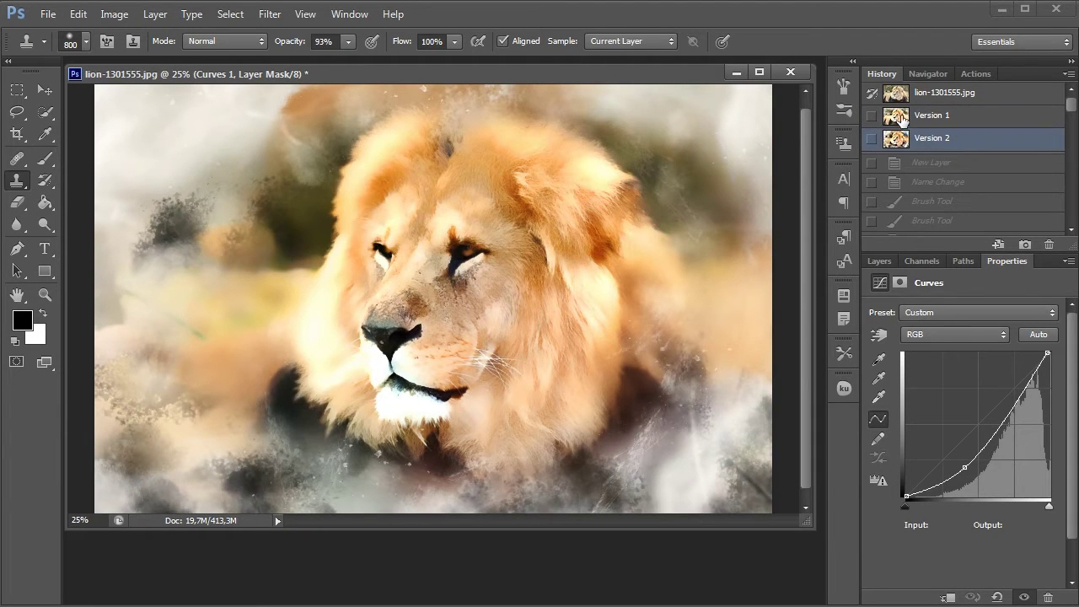
- Return to the Layers panel and collapse the Adjustments and BrushBack groups
{"action": "left_click", "coordinate": [971, 75]}
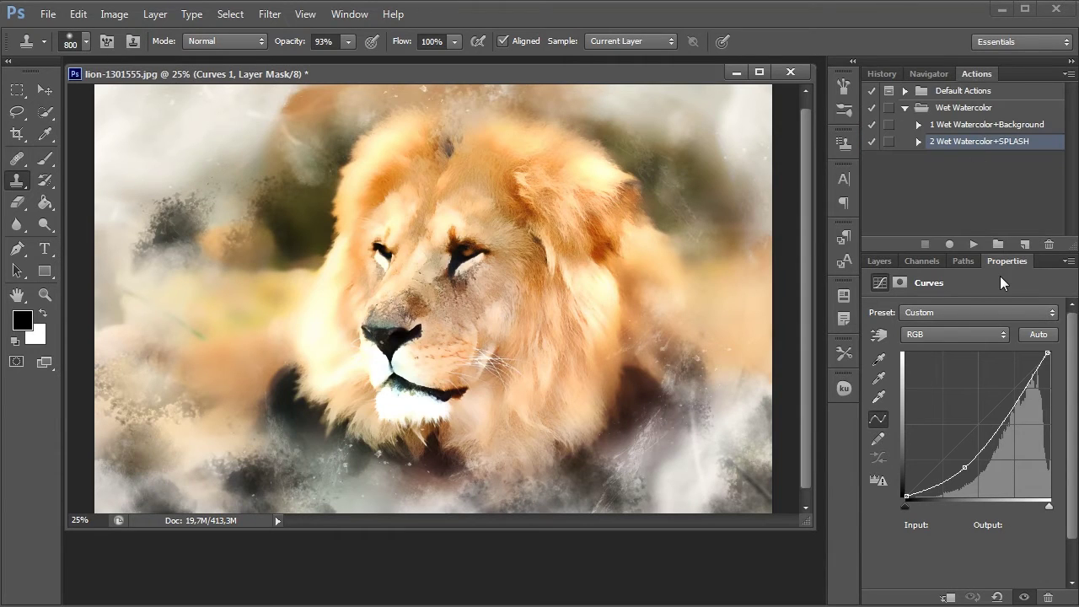
{"action": "left_click", "coordinate": [881, 262]}
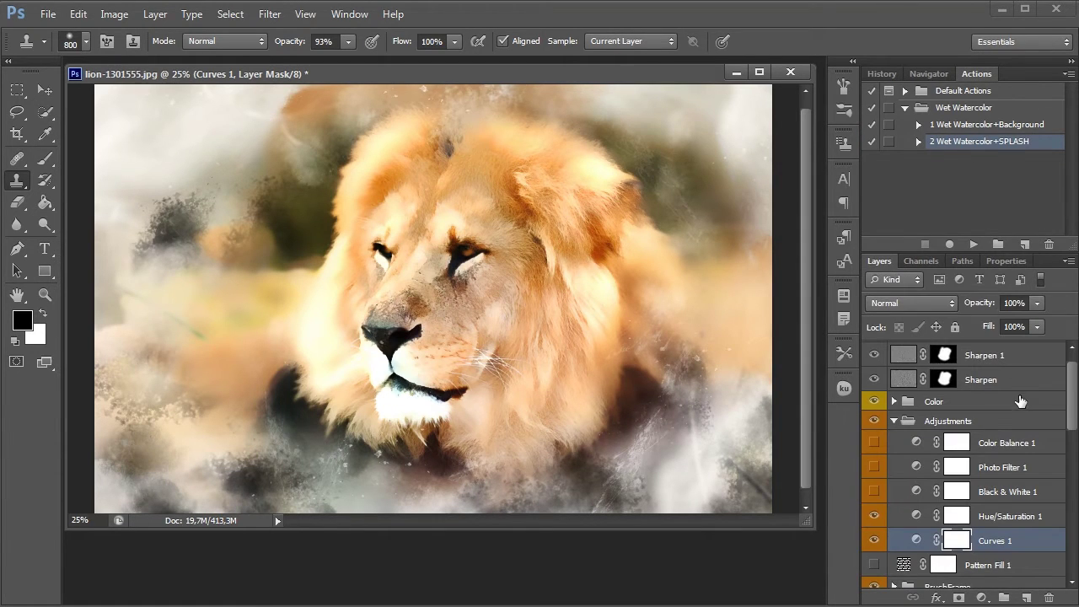
{"action": "left_click", "coordinate": [895, 424]}
{"action": "scroll", "coordinate": [901, 520], "scroll_direction": "down", "scroll_amount": 3}
{"action": "scroll", "coordinate": [901, 520], "scroll_direction": "down", "scroll_amount": 2}
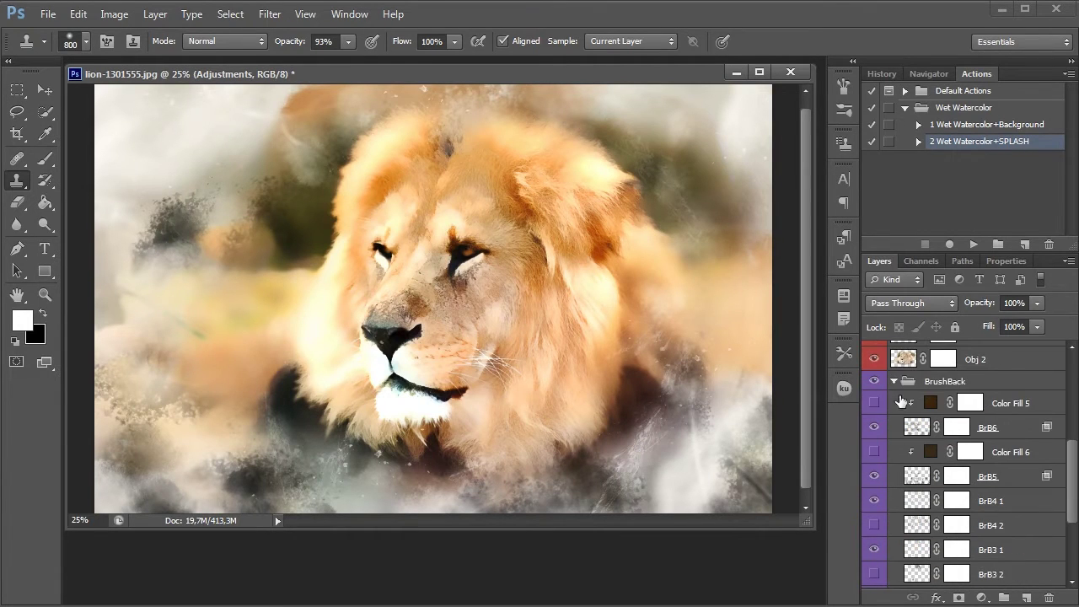
{"action": "left_click", "coordinate": [895, 383]}
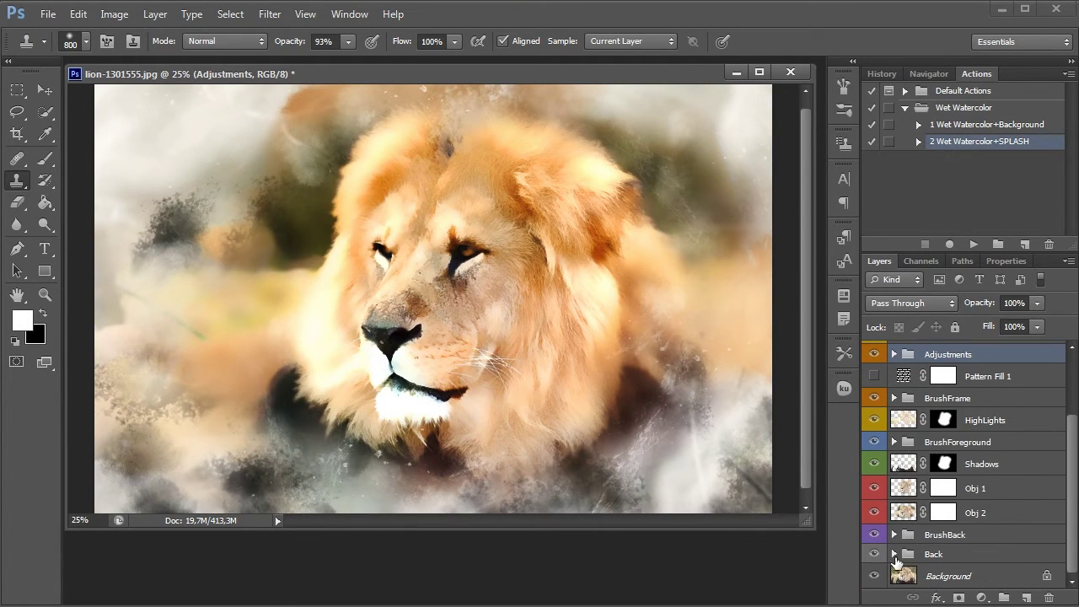
- Select and expand the Back group, then hide its Back2 layer
{"action": "left_click", "coordinate": [949, 556]}
{"action": "left_click", "coordinate": [895, 554]}
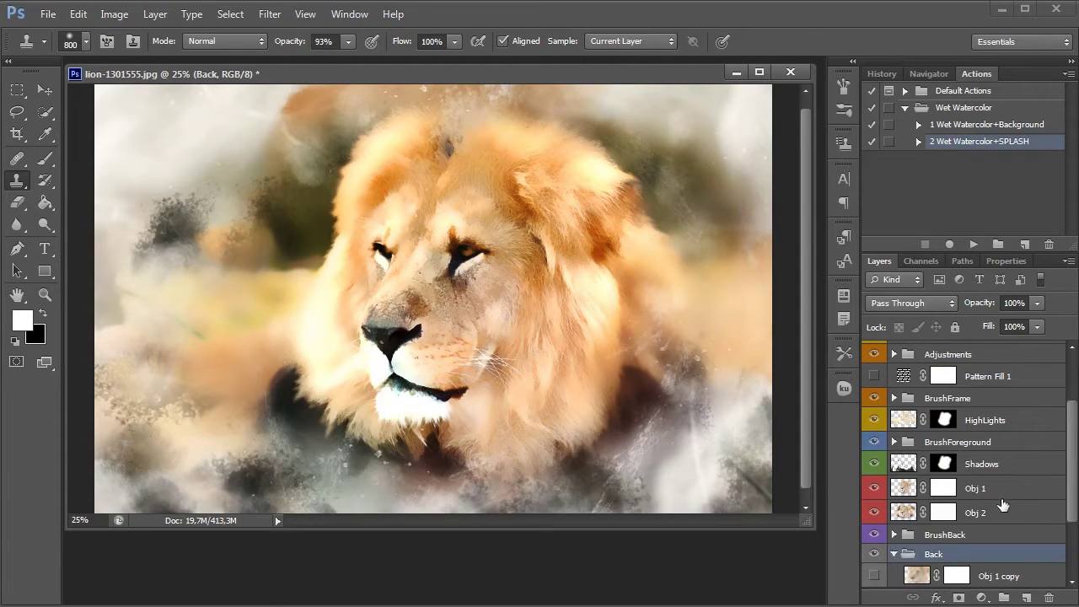
{"action": "left_click_drag", "start_coordinate": [1072, 477], "coordinate": [1069, 546]}
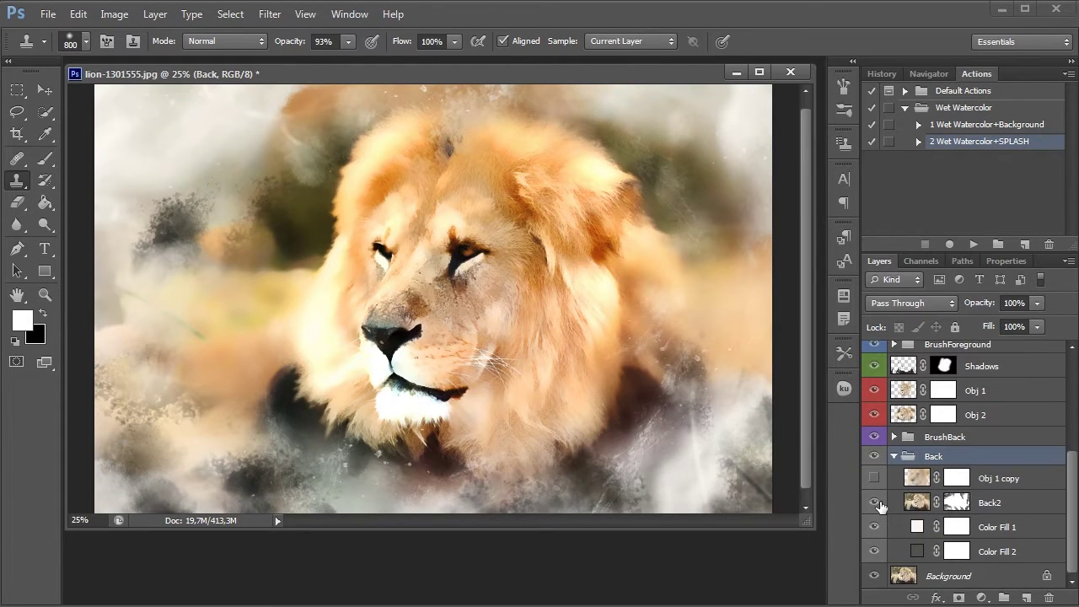
{"action": "left_click", "coordinate": [874, 503]}
{"action": "left_click", "coordinate": [874, 503]}
{"action": "left_click", "coordinate": [874, 503]}
- Change Color Fill 1 to a pale cream (f3eadd) and compare it on and off
{"action": "double_click", "coordinate": [916, 527]}
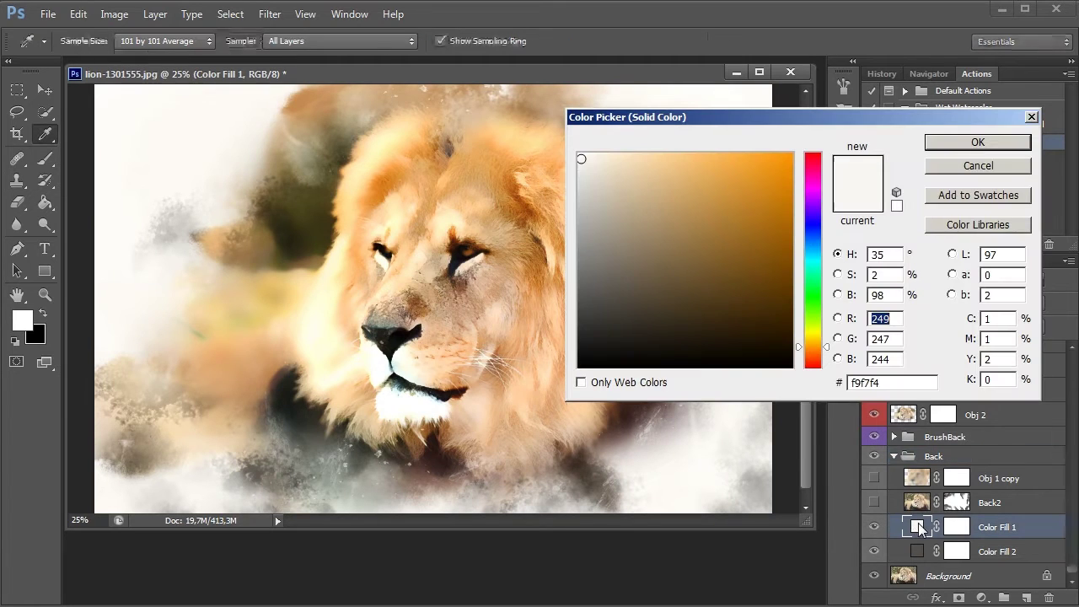
{"action": "left_click", "coordinate": [598, 167]}
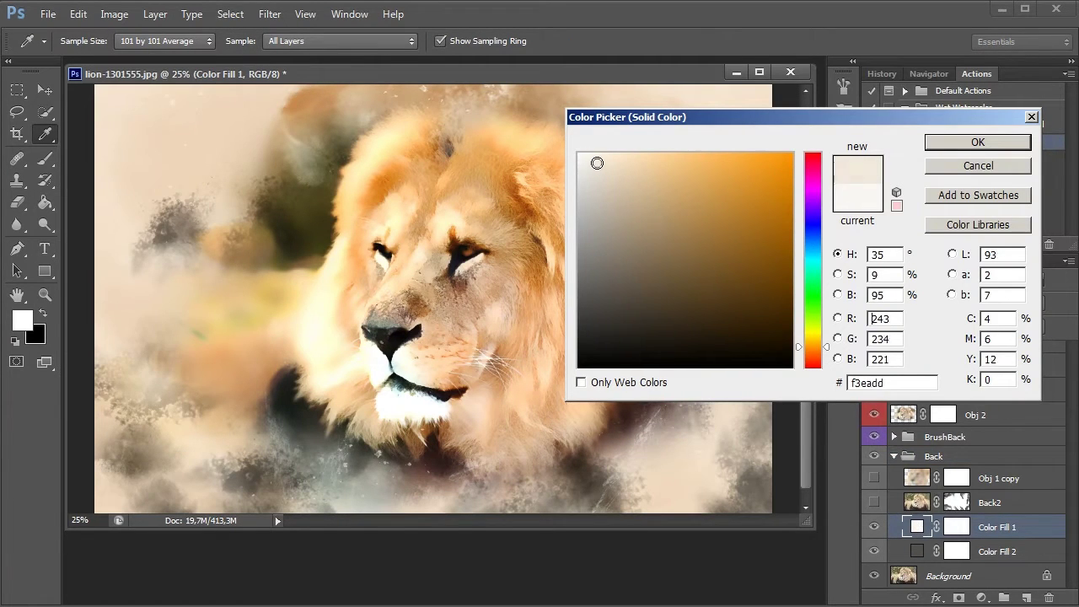
{"action": "left_click_drag", "start_coordinate": [599, 168], "coordinate": [592, 160]}
{"action": "left_click", "coordinate": [943, 152]}
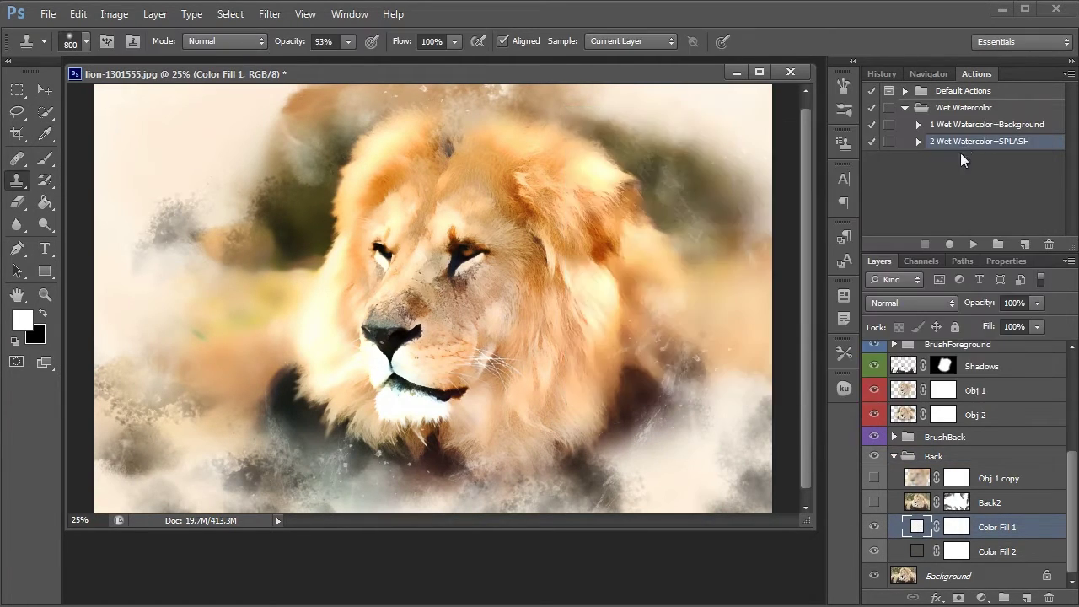
{"action": "left_click", "coordinate": [874, 526]}
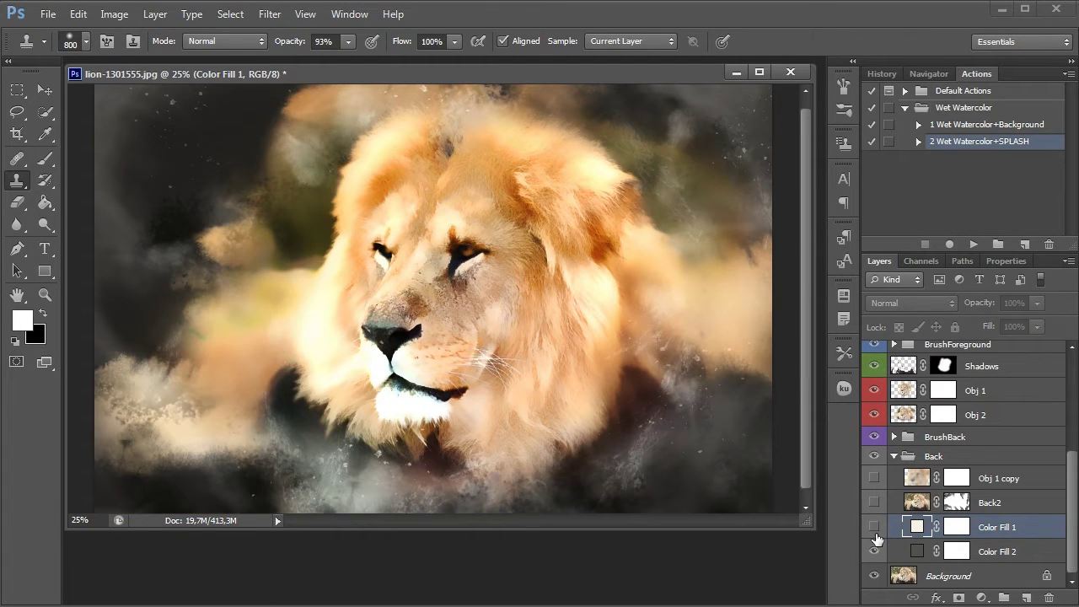
{"action": "left_click", "coordinate": [874, 526]}
- Compare the Back2 and Obj 1 copy layers, leaving both visible, and select the Back group
{"action": "left_click", "coordinate": [874, 502]}
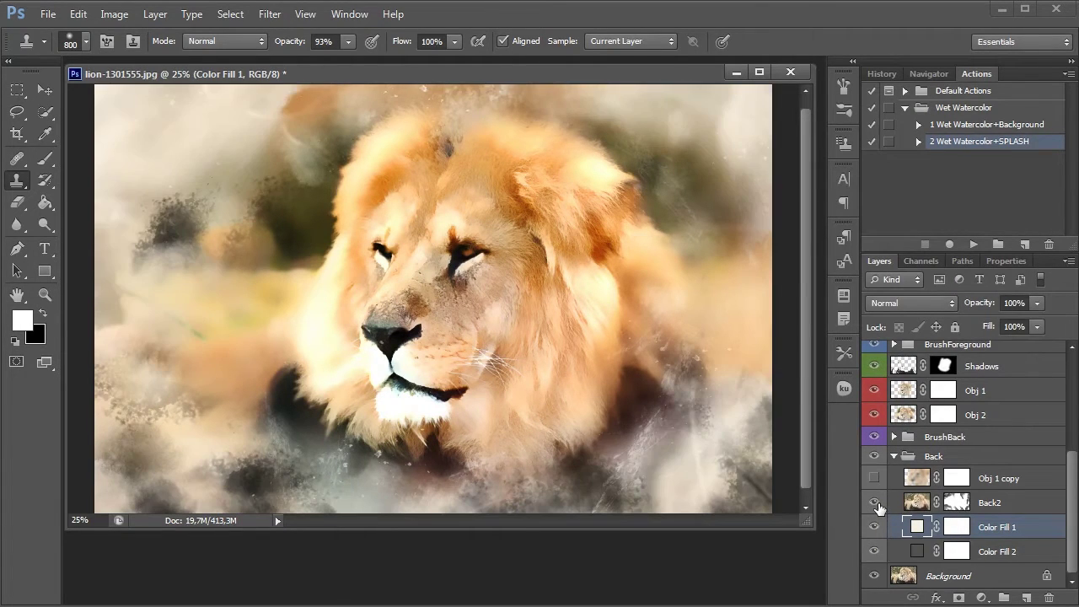
{"action": "left_click", "coordinate": [874, 478]}
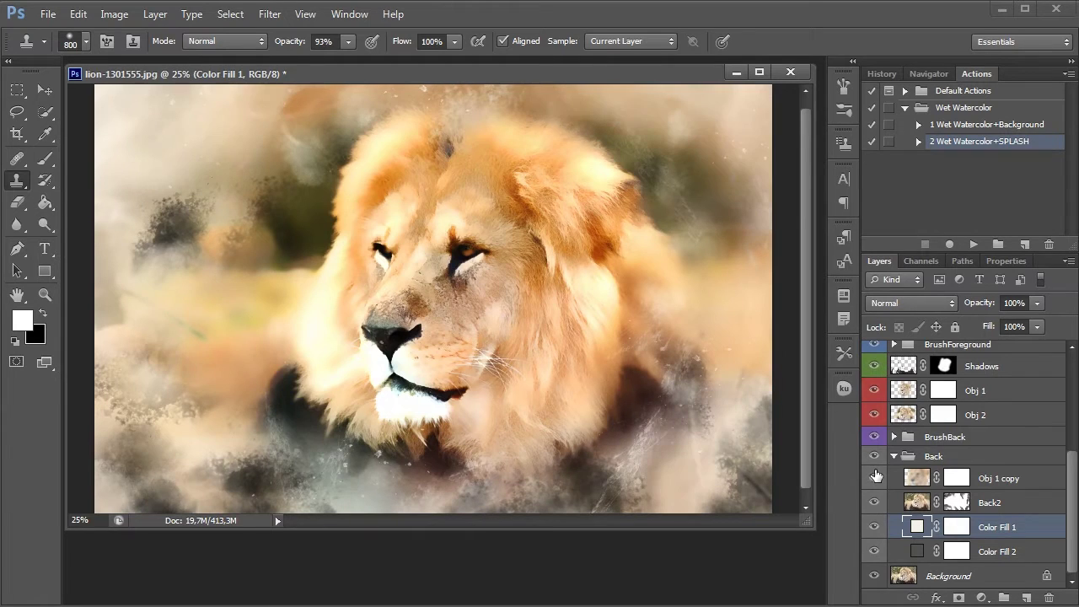
{"action": "left_click", "coordinate": [874, 503]}
{"action": "left_click", "coordinate": [875, 480]}
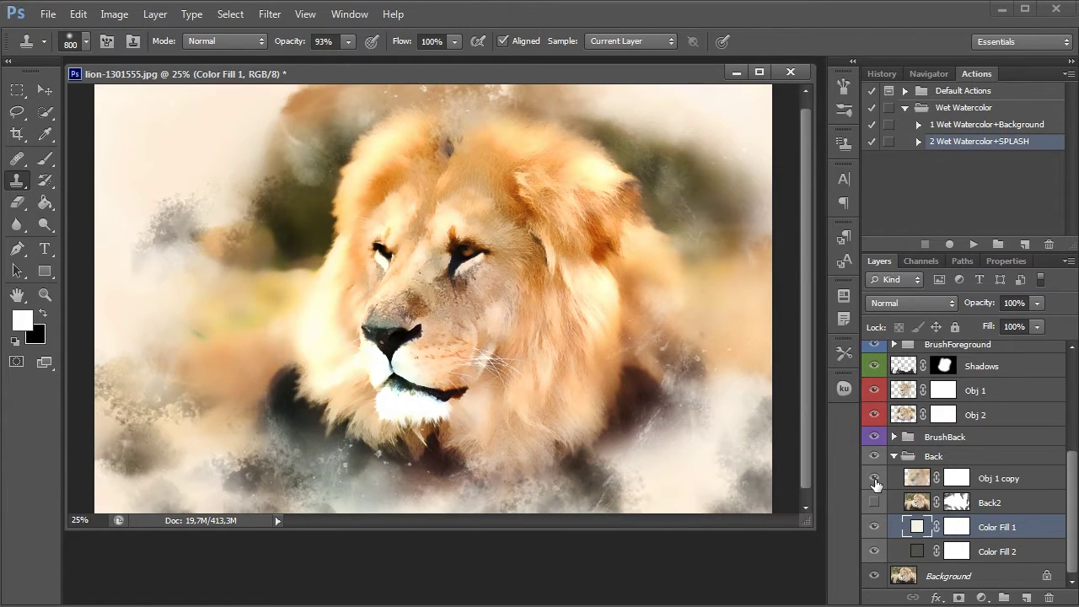
{"action": "left_click", "coordinate": [875, 482]}
{"action": "left_click", "coordinate": [874, 503]}
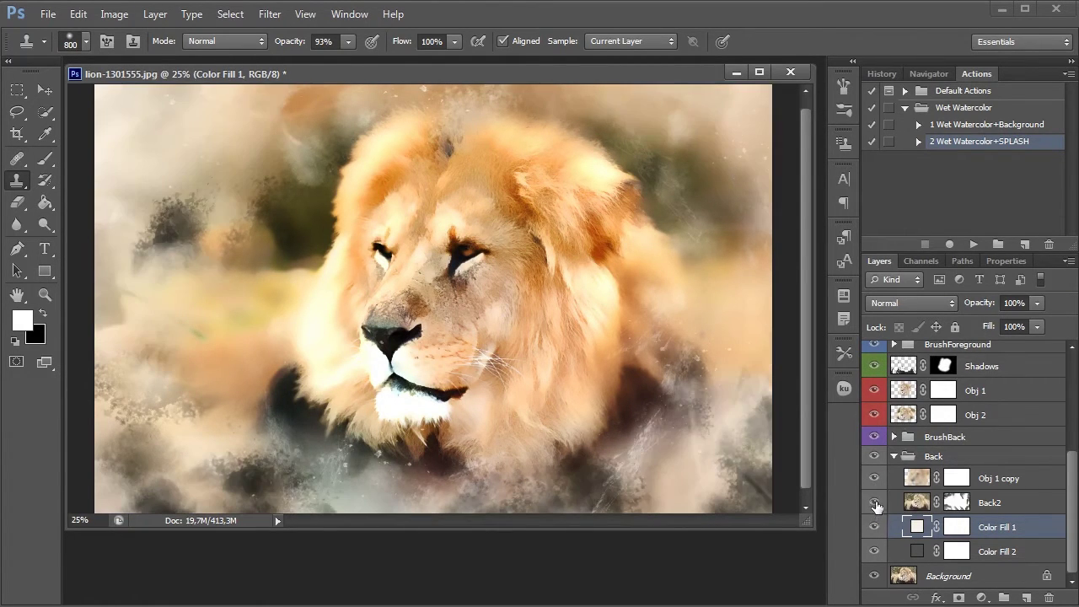
{"action": "left_click", "coordinate": [890, 462]}
- Collapse Back, expand BrushBack, and compare the BrushBack splatters on and off, leaving them visible
{"action": "left_click", "coordinate": [894, 456]}
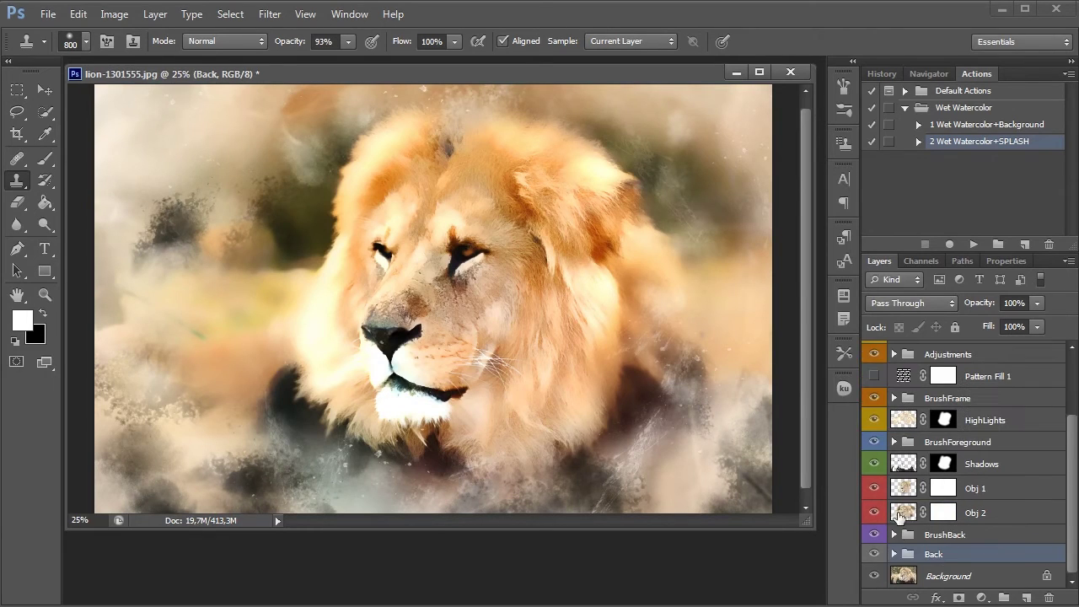
{"action": "left_click", "coordinate": [894, 534]}
{"action": "left_click_drag", "start_coordinate": [1073, 447], "coordinate": [1072, 482]}
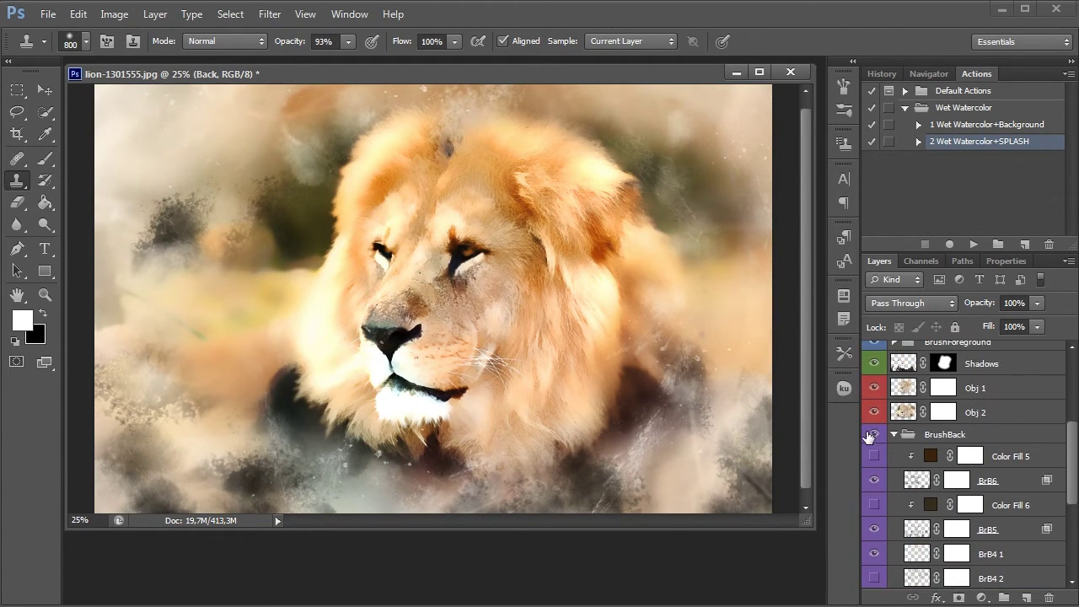
{"action": "left_click", "coordinate": [874, 434]}
{"action": "left_click", "coordinate": [874, 435]}
{"action": "left_click", "coordinate": [874, 435]}
{"action": "left_click", "coordinate": [874, 435]}
{"action": "left_click", "coordinate": [873, 434]}
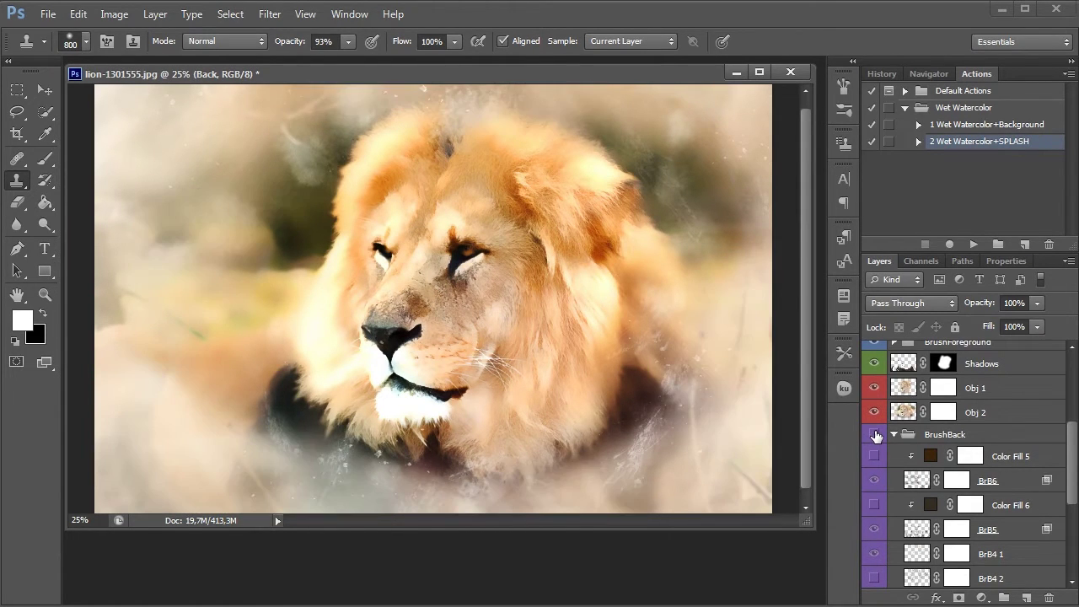
{"action": "left_click", "coordinate": [874, 435]}
- Turn on Color Fill 5 with warm brown 6c3e08, keeping BrB6 visible, and hide Color Fill 6
{"action": "left_click_drag", "start_coordinate": [1073, 448], "coordinate": [1073, 470]}
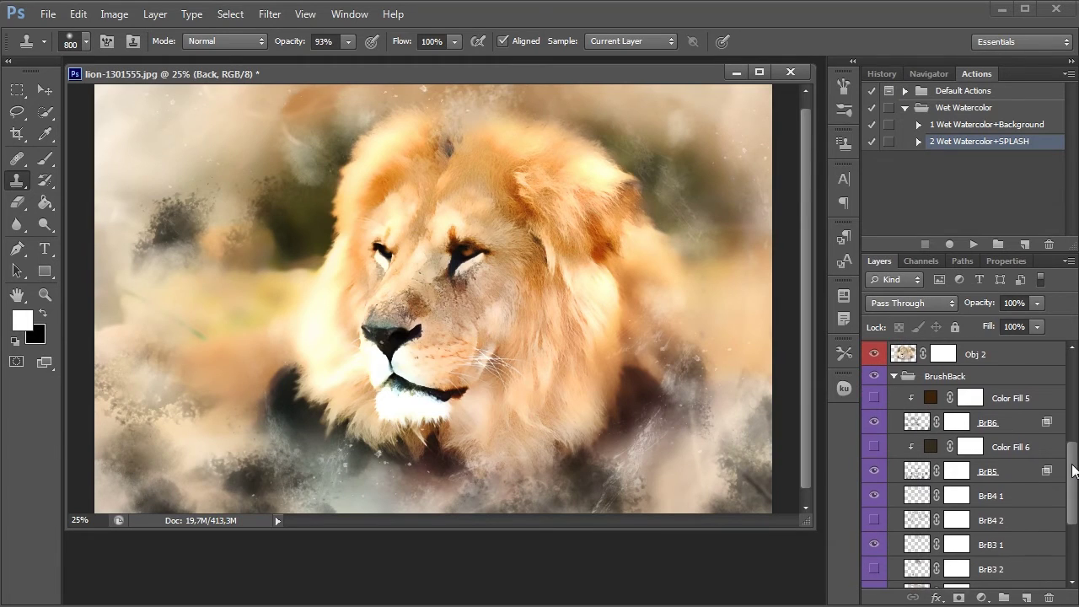
{"action": "left_click", "coordinate": [874, 421]}
{"action": "left_click", "coordinate": [874, 421]}
{"action": "left_click", "coordinate": [873, 398]}
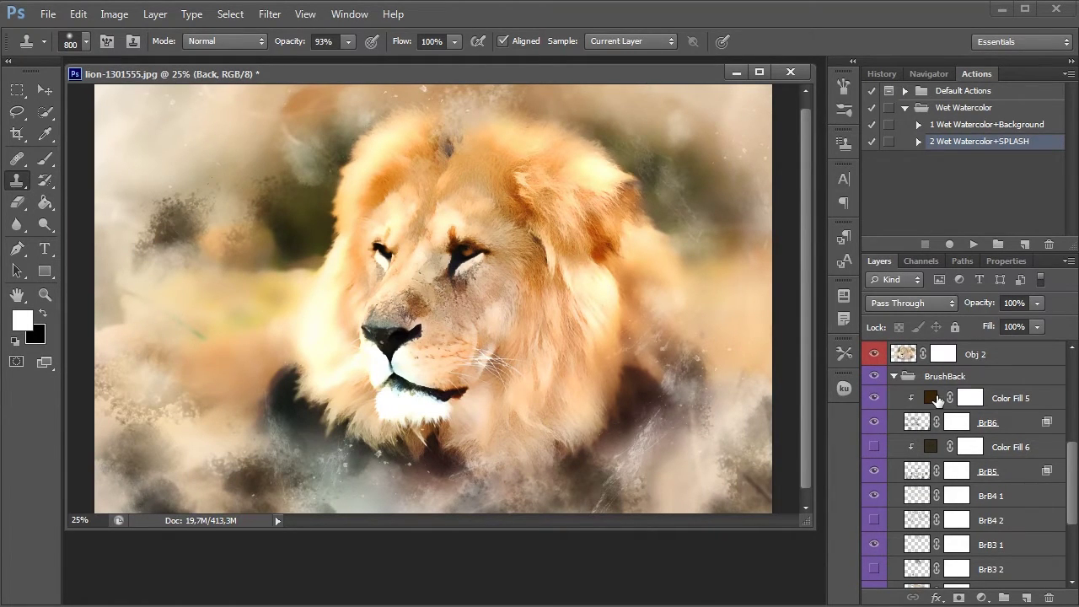
{"action": "double_click", "coordinate": [935, 400]}
{"action": "mouse_move", "coordinate": [772, 228]}
{"action": "left_mouse_down"}
{"action": "mouse_move", "coordinate": [788, 177]}
{"action": "mouse_move", "coordinate": [770, 285]}
{"action": "left_mouse_up"}
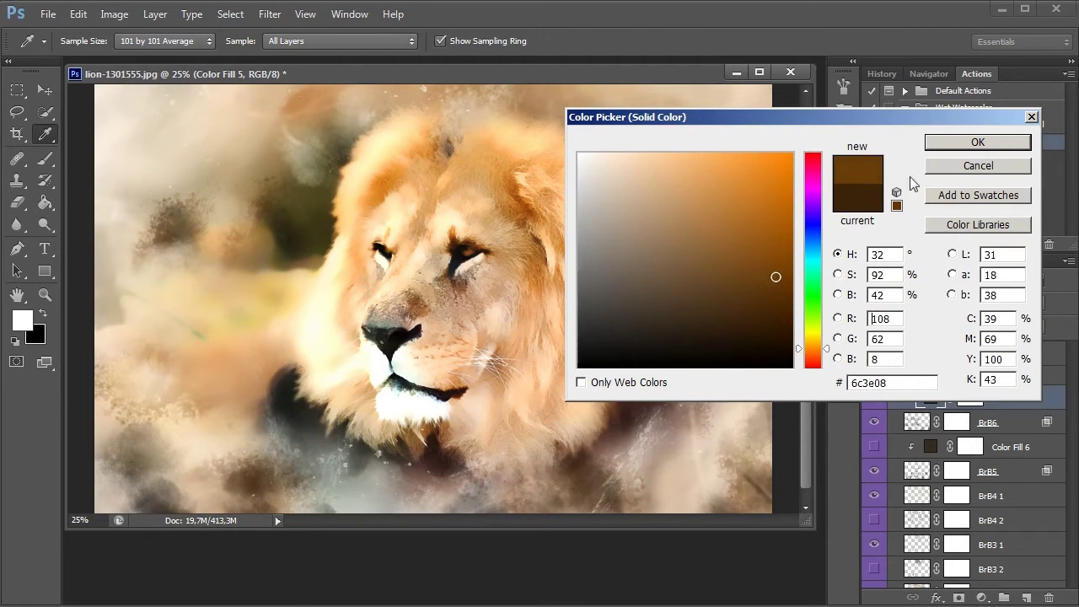
{"action": "left_click", "coordinate": [969, 143]}
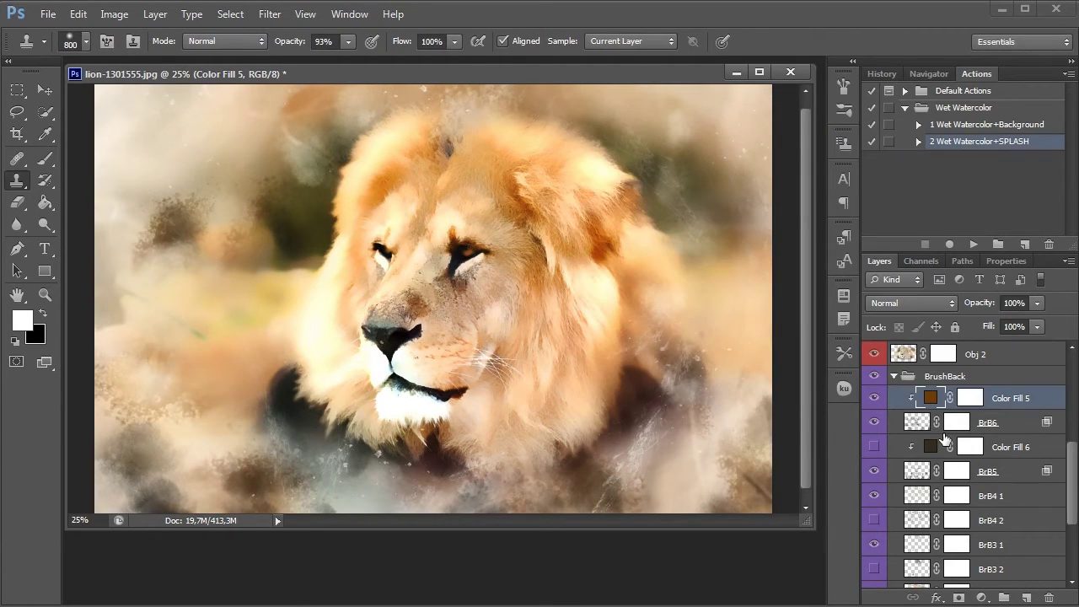
{"action": "left_click", "coordinate": [874, 447]}
- Compare BrB5, Color Fill 6 and BrB3 1 on and off, leaving BrB4 2 visible
{"action": "left_click", "coordinate": [877, 475]}
{"action": "left_click", "coordinate": [876, 475]}
{"action": "left_click", "coordinate": [878, 451]}
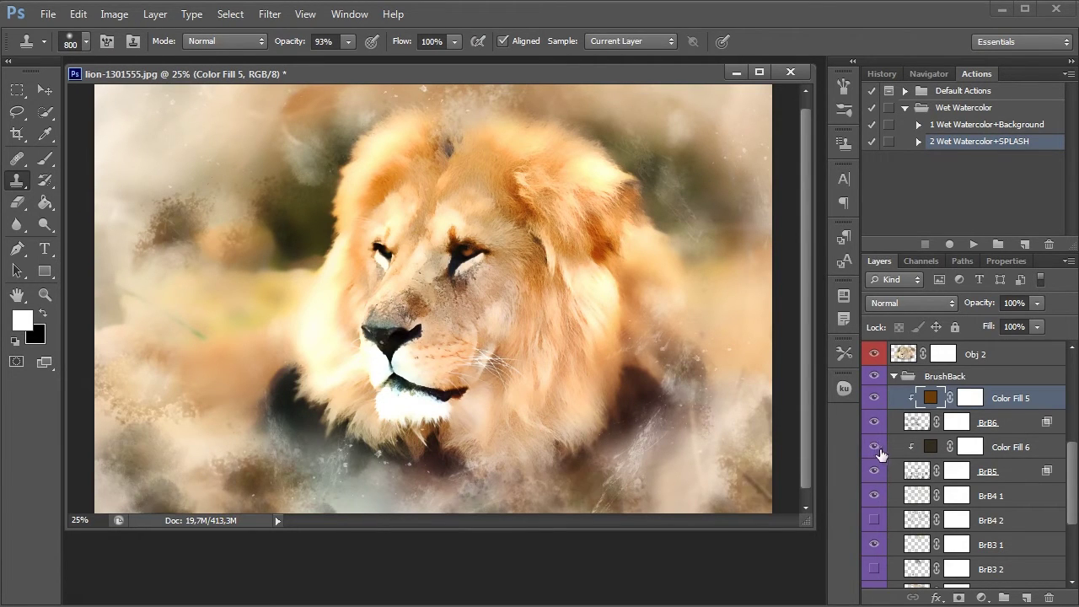
{"action": "left_click", "coordinate": [874, 447]}
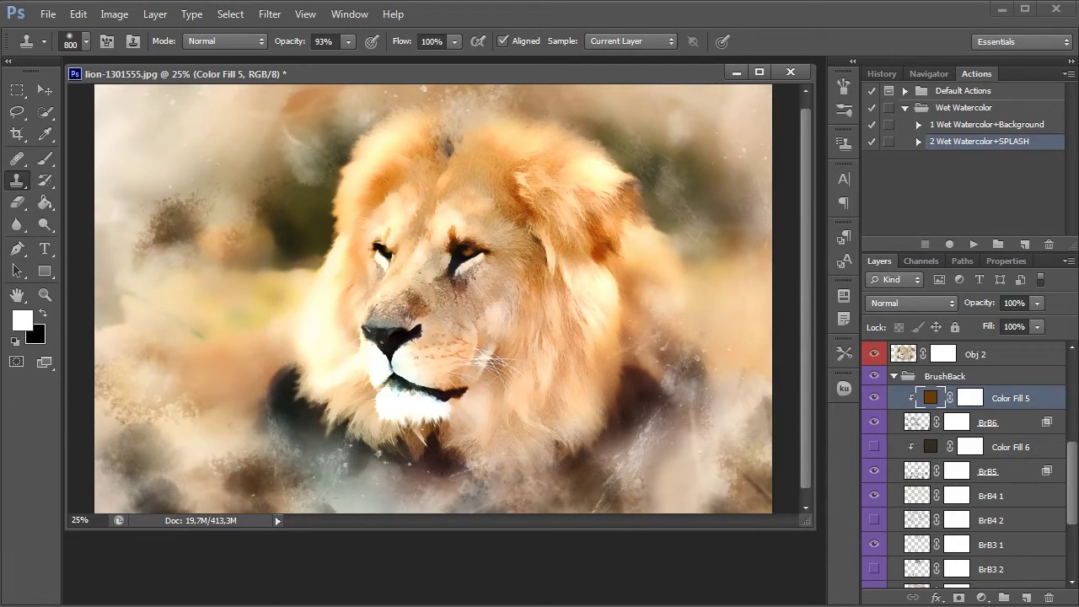
{"action": "scroll", "coordinate": [876, 466], "scroll_direction": "down", "scroll_amount": 3}
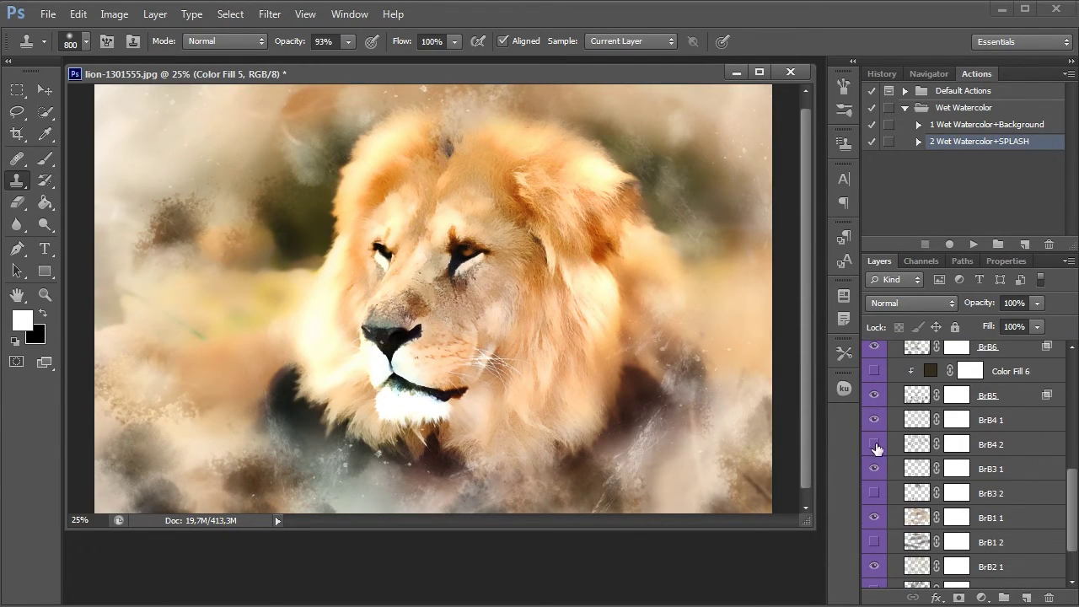
{"action": "left_click", "coordinate": [876, 444]}
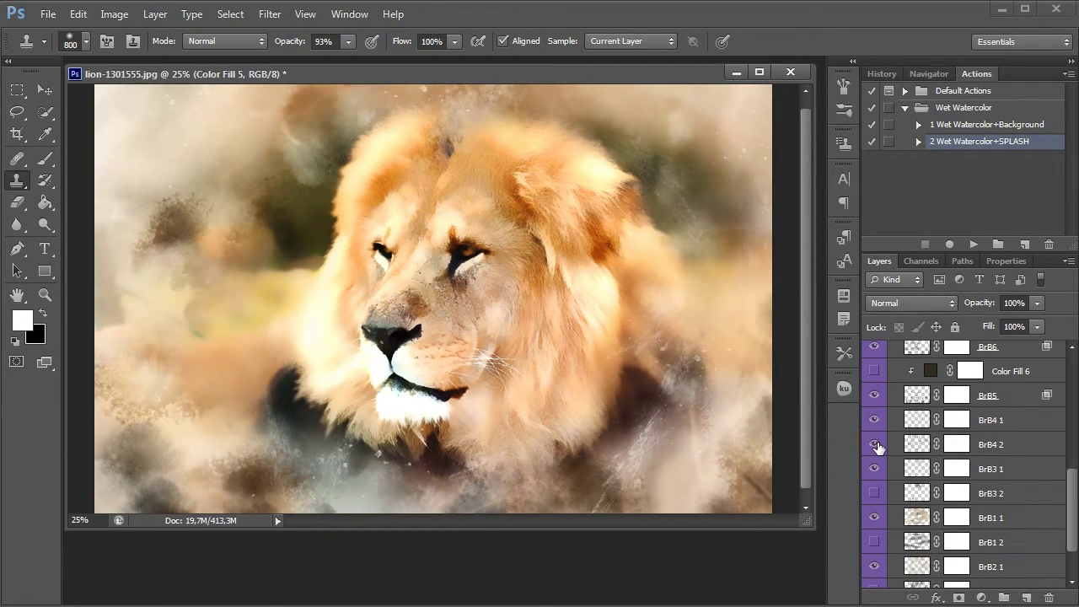
{"action": "left_click", "coordinate": [877, 445]}
{"action": "left_click", "coordinate": [1001, 471]}
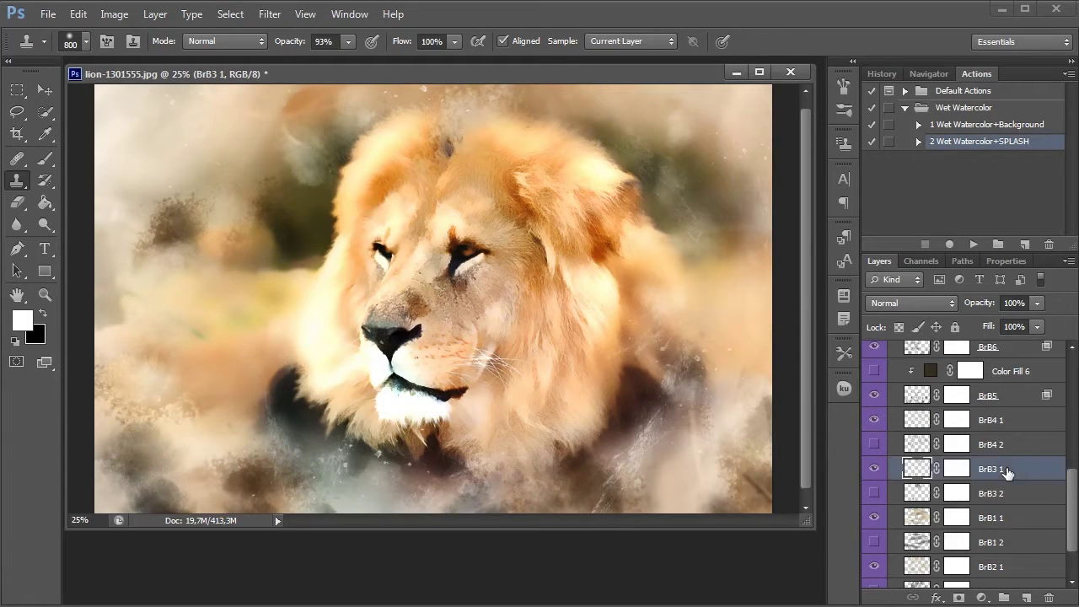
{"action": "left_click", "coordinate": [874, 469]}
{"action": "left_click", "coordinate": [874, 469]}
{"action": "left_click", "coordinate": [874, 468]}
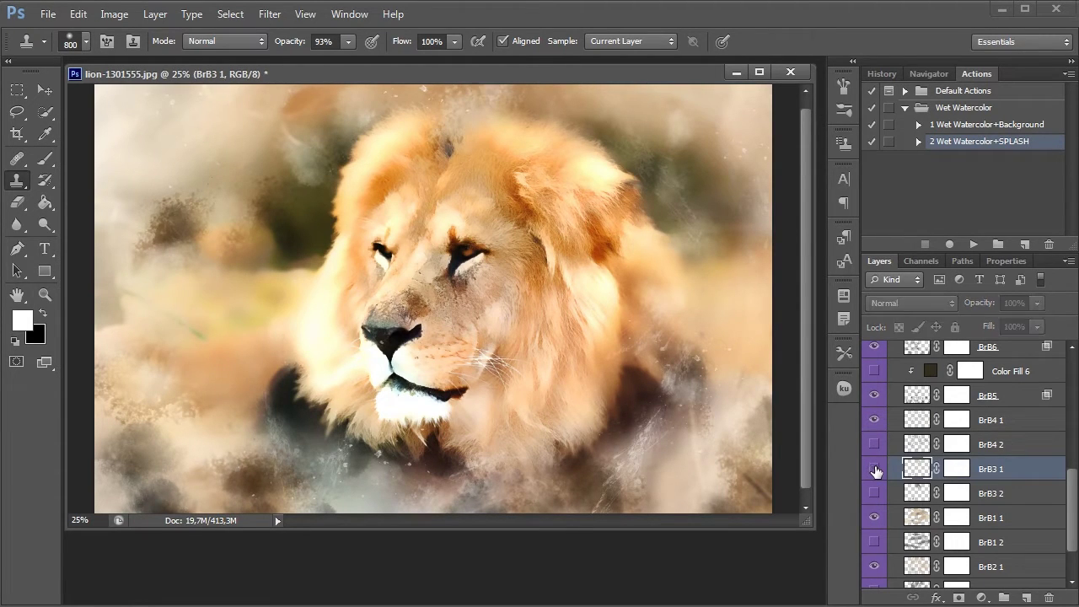
{"action": "left_click", "coordinate": [873, 468]}
{"action": "left_click", "coordinate": [877, 444]}
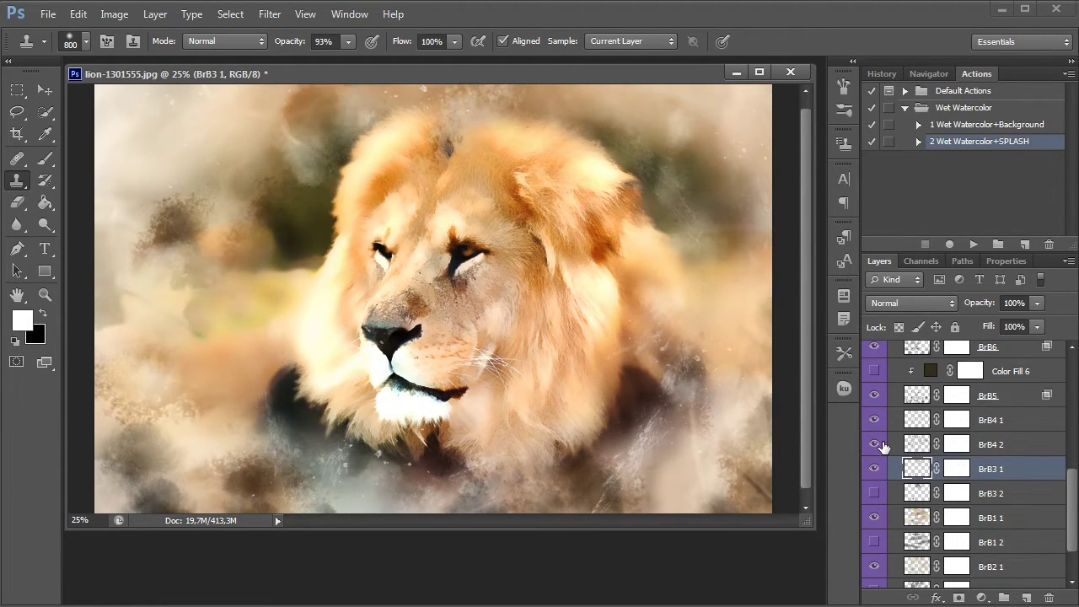
- Compare BrB1 1 and BrB2 1 on and off, and switch on BrB3 2
{"action": "left_click", "coordinate": [874, 492]}
{"action": "left_click", "coordinate": [873, 493]}
{"action": "left_click", "coordinate": [874, 515]}
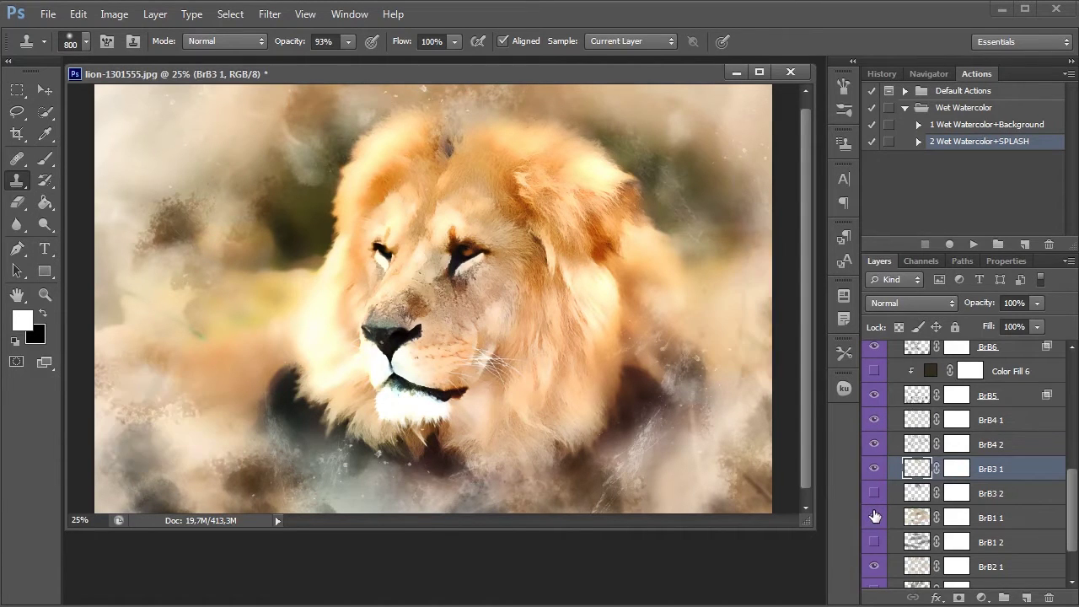
{"action": "left_click", "coordinate": [874, 516]}
{"action": "left_click", "coordinate": [874, 516]}
{"action": "left_click", "coordinate": [874, 514]}
{"action": "left_click", "coordinate": [873, 494]}
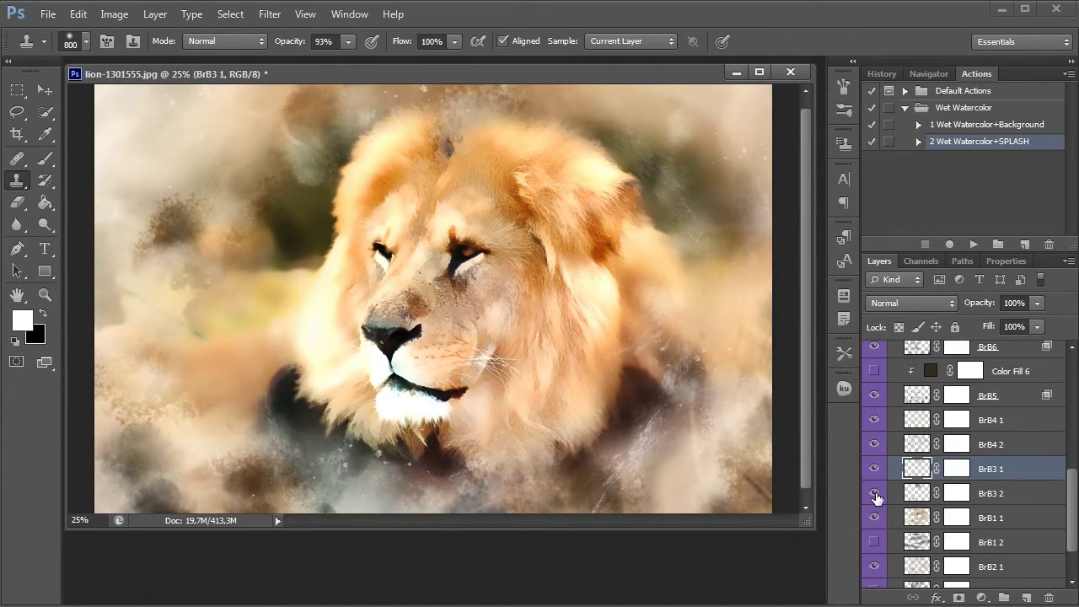
{"action": "left_click", "coordinate": [874, 566]}
{"action": "left_click", "coordinate": [874, 566]}
{"action": "left_click", "coordinate": [874, 567]}
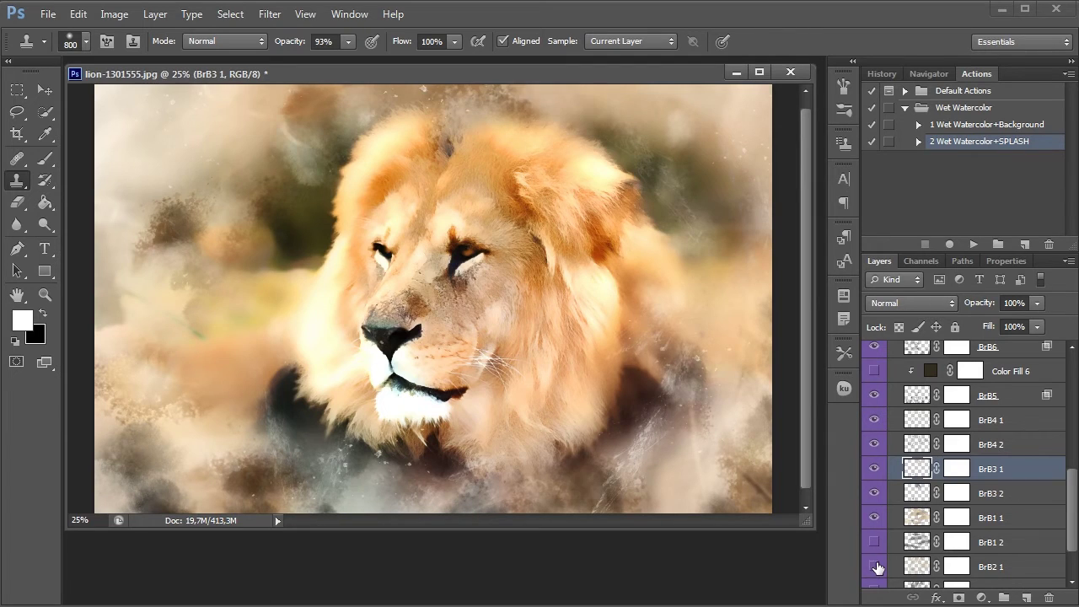
{"action": "left_click", "coordinate": [874, 566]}
- Show BrB1 2 and BrB2 2, compare the whole BrushBack group, then collapse it
{"action": "left_click", "coordinate": [874, 542]}
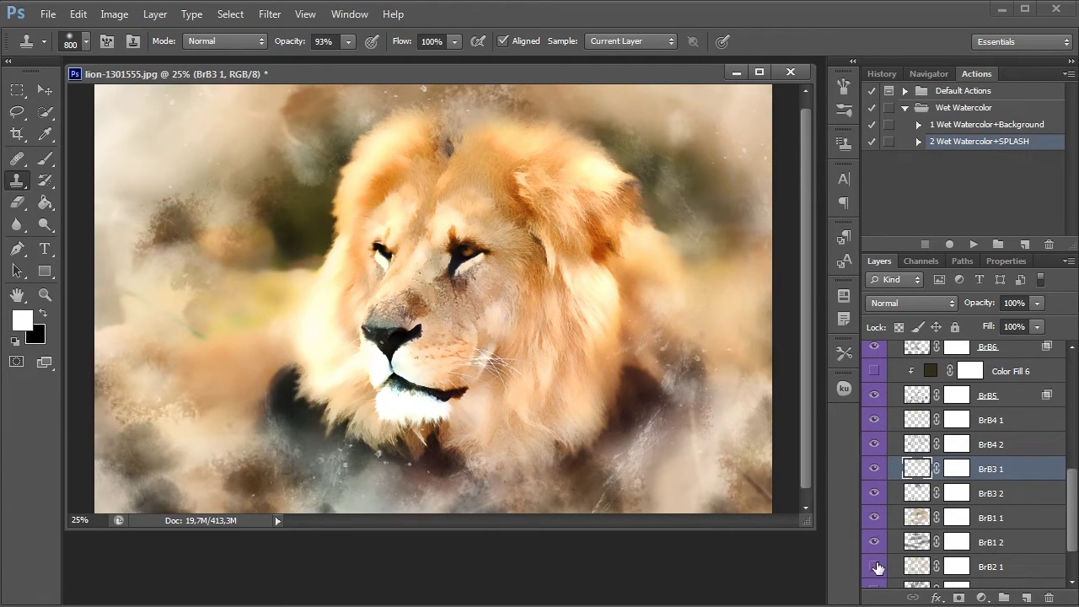
{"action": "left_click", "coordinate": [874, 567]}
{"action": "left_click", "coordinate": [874, 566]}
{"action": "left_click_drag", "start_coordinate": [1071, 493], "coordinate": [1063, 526]}
{"action": "left_click", "coordinate": [875, 533]}
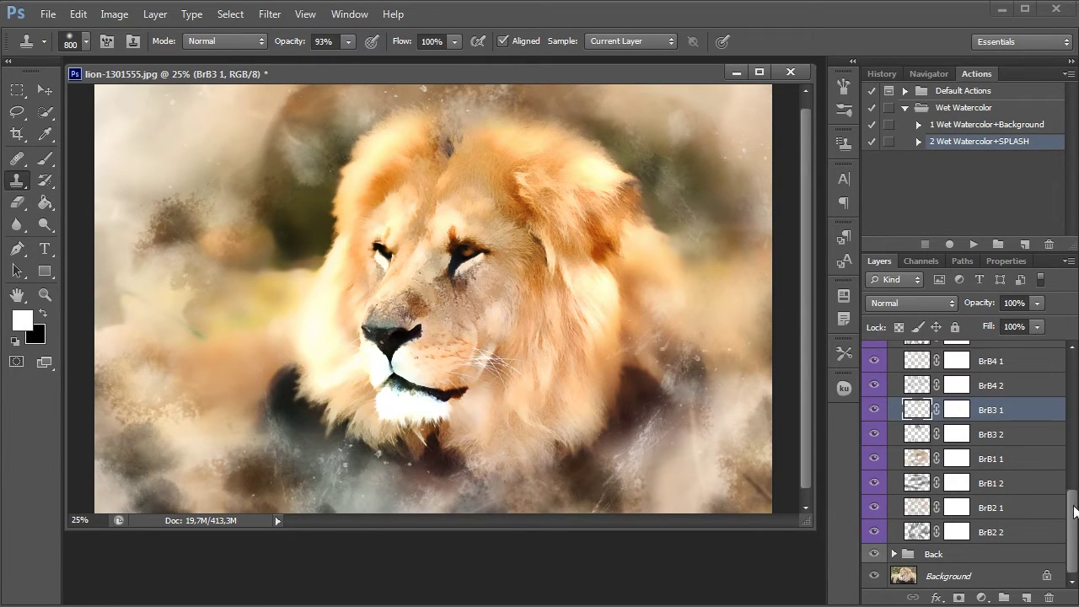
{"action": "left_click_drag", "start_coordinate": [1074, 511], "coordinate": [1068, 455]}
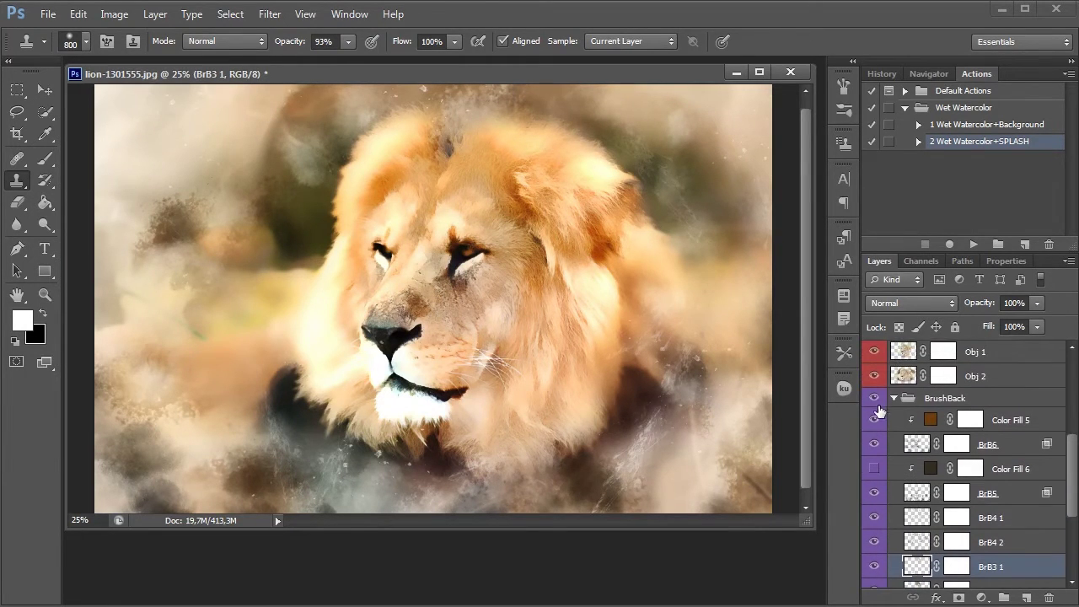
{"action": "left_click", "coordinate": [873, 398]}
{"action": "left_click", "coordinate": [875, 400]}
{"action": "left_click", "coordinate": [894, 399]}
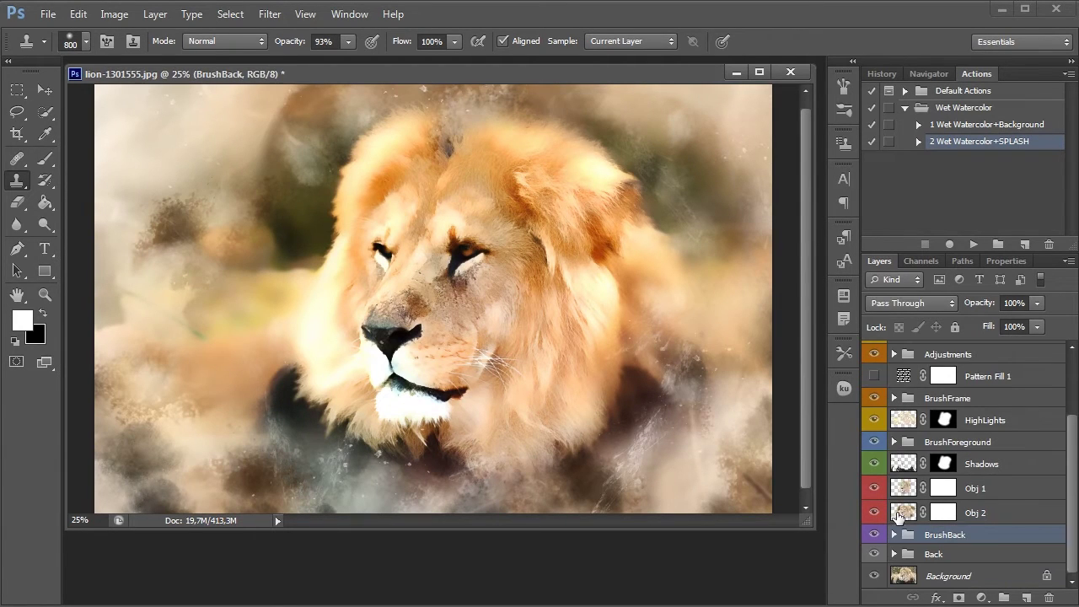
- Compare the lion with Obj 1 and Obj 2 hidden, leaving both visible
{"action": "left_click", "coordinate": [898, 518]}
{"action": "left_click", "coordinate": [873, 512]}
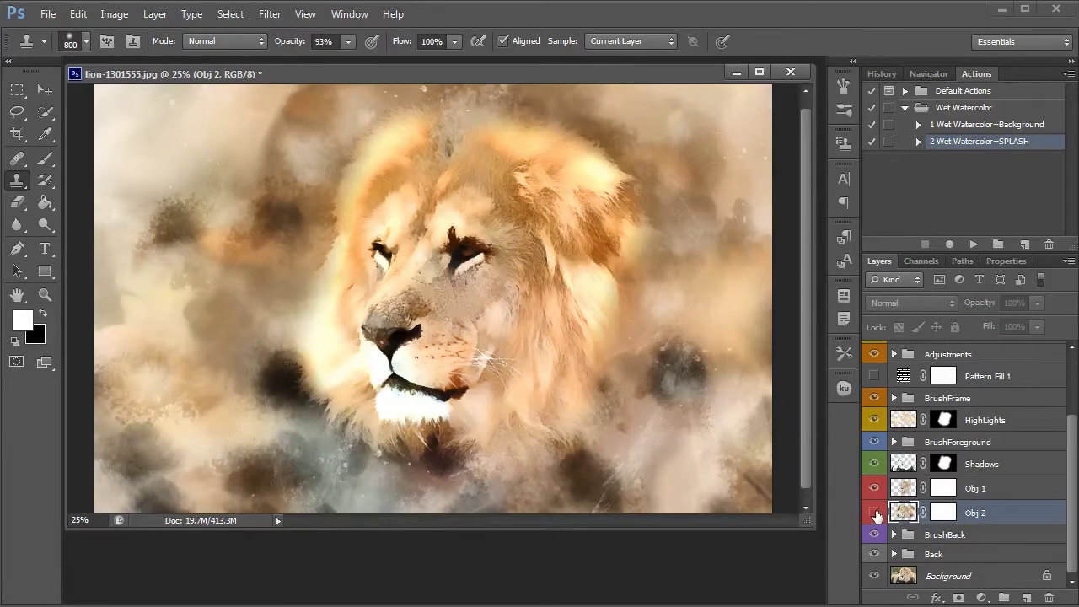
{"action": "left_click", "coordinate": [875, 514]}
{"action": "left_click", "coordinate": [875, 514]}
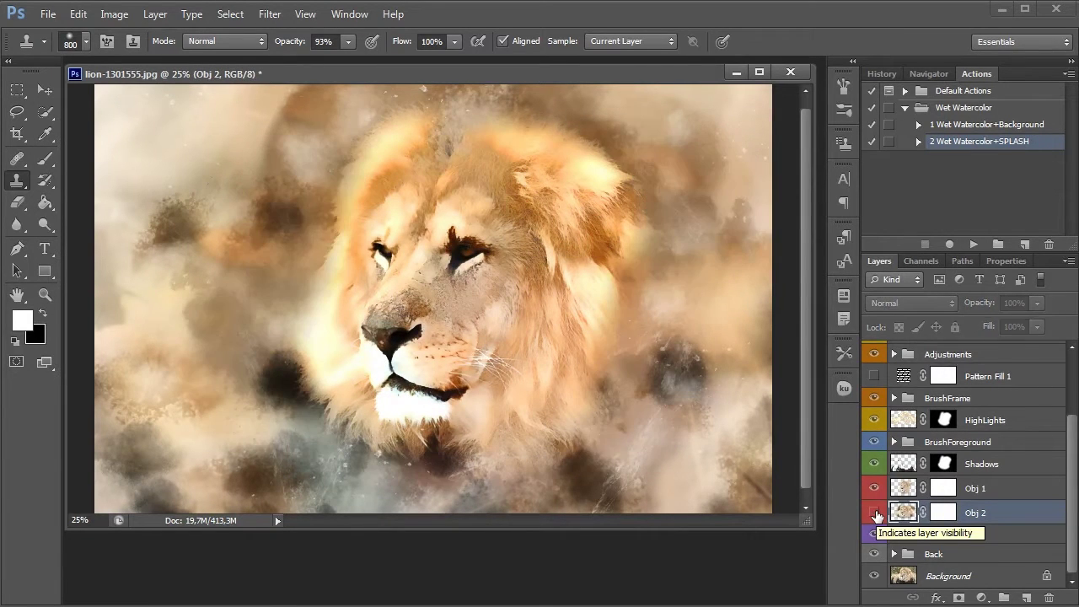
{"action": "left_click", "coordinate": [875, 513]}
{"action": "left_click", "coordinate": [875, 492]}
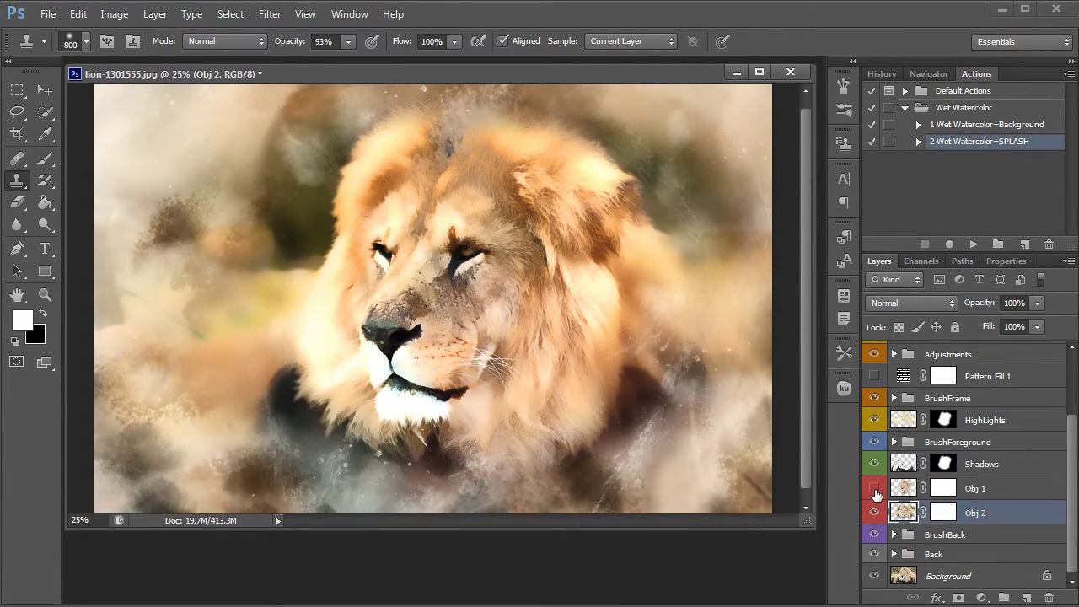
{"action": "left_click", "coordinate": [874, 513]}
{"action": "left_click", "coordinate": [873, 489]}
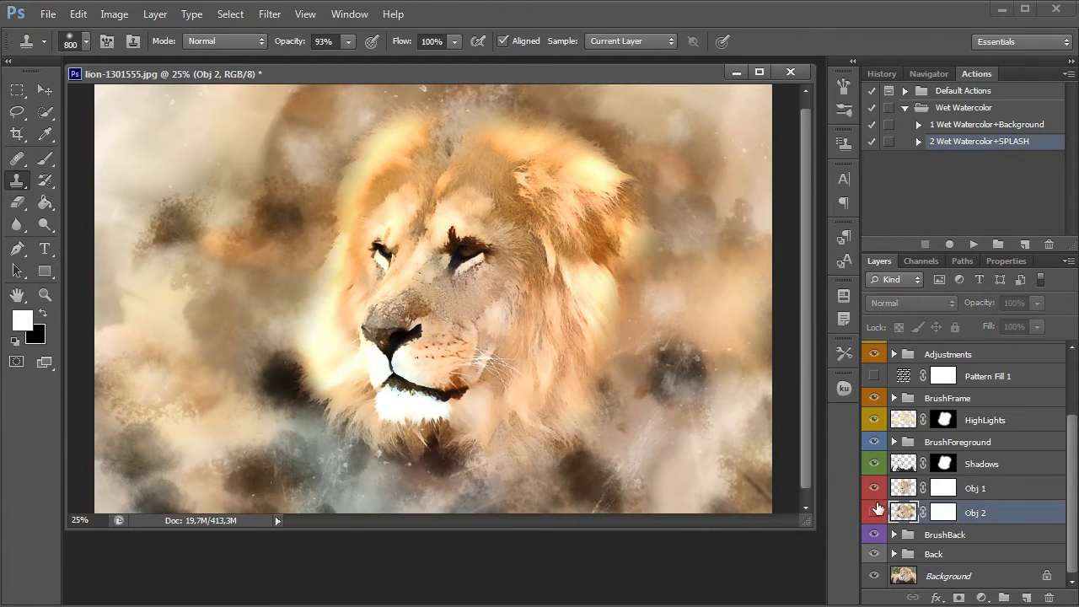
{"action": "left_click", "coordinate": [874, 510]}
- Compare with Shadows and Obj 2 hidden, keep them on, and target Obj 2's layer mask
{"action": "left_click", "coordinate": [875, 465]}
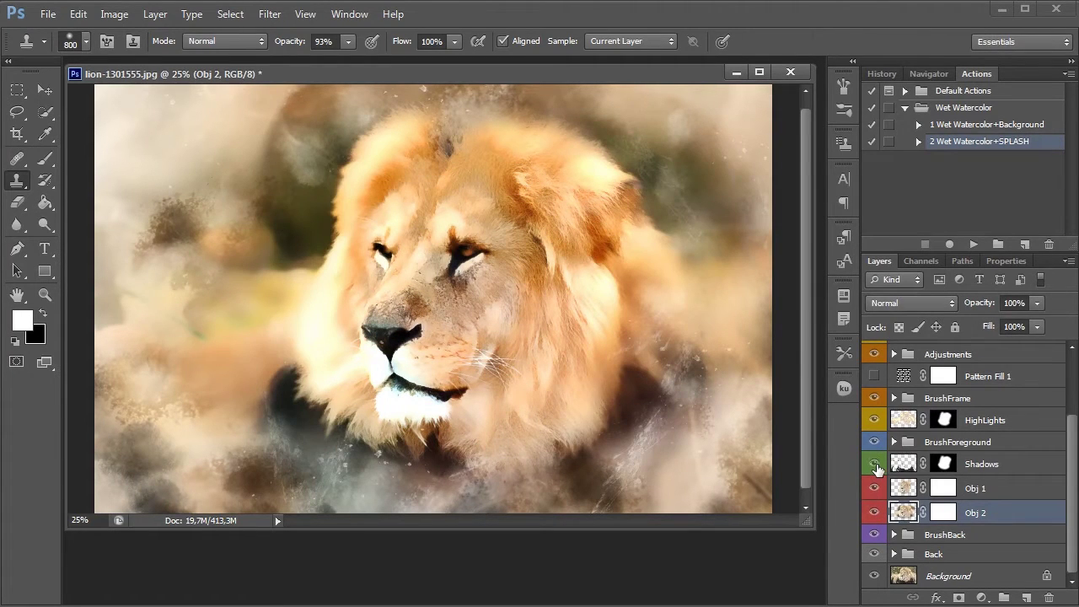
{"action": "left_click", "coordinate": [875, 465]}
{"action": "left_click", "coordinate": [875, 465]}
{"action": "left_click", "coordinate": [875, 465]}
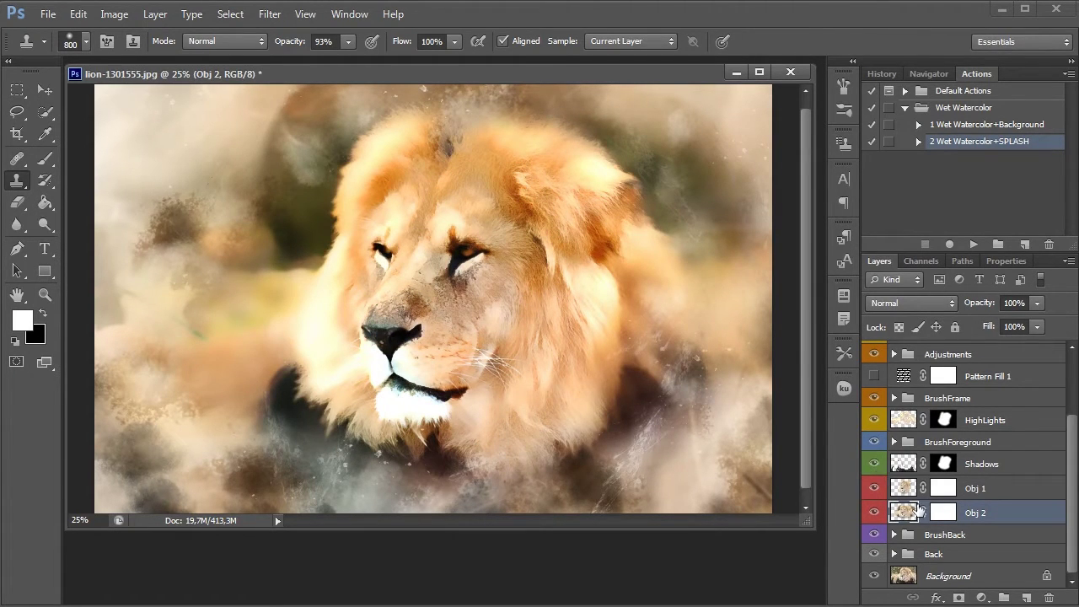
{"action": "left_click", "coordinate": [873, 512]}
{"action": "left_click", "coordinate": [874, 512]}
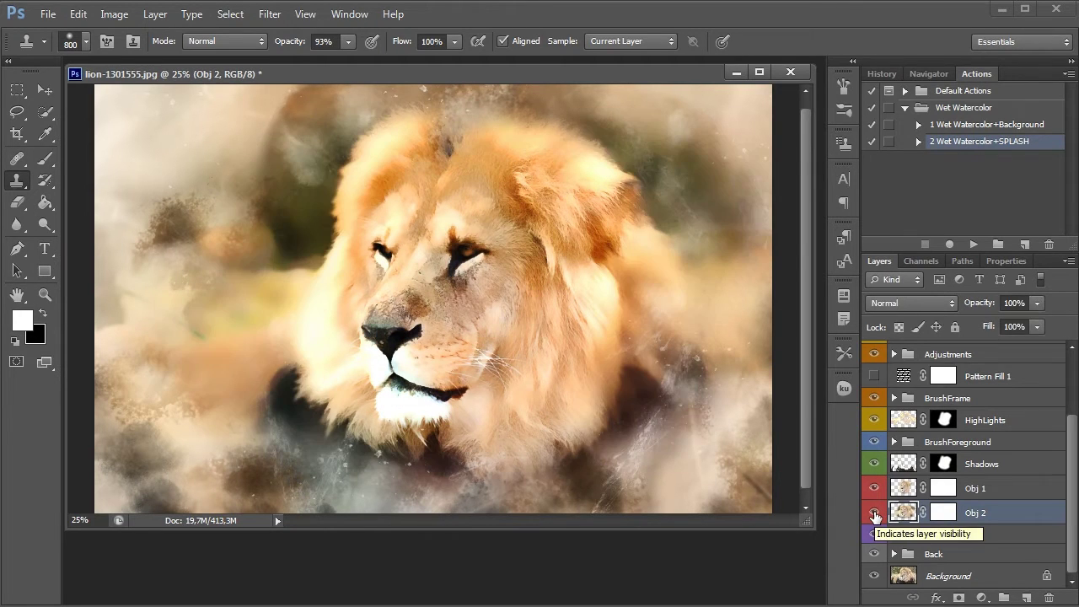
{"action": "left_click", "coordinate": [874, 512]}
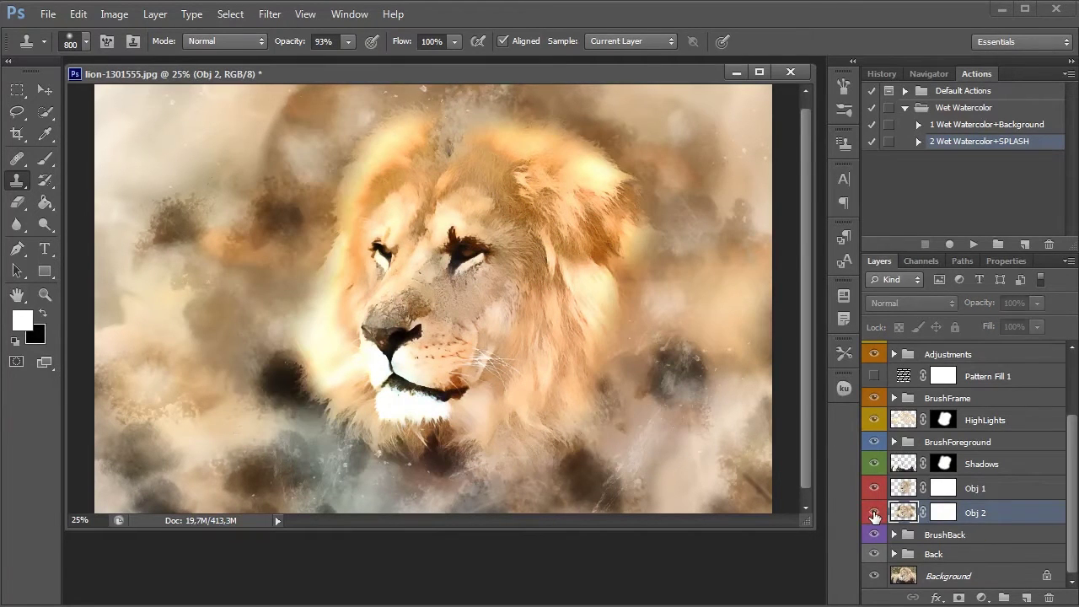
{"action": "left_click", "coordinate": [873, 512]}
{"action": "left_click", "coordinate": [943, 512]}
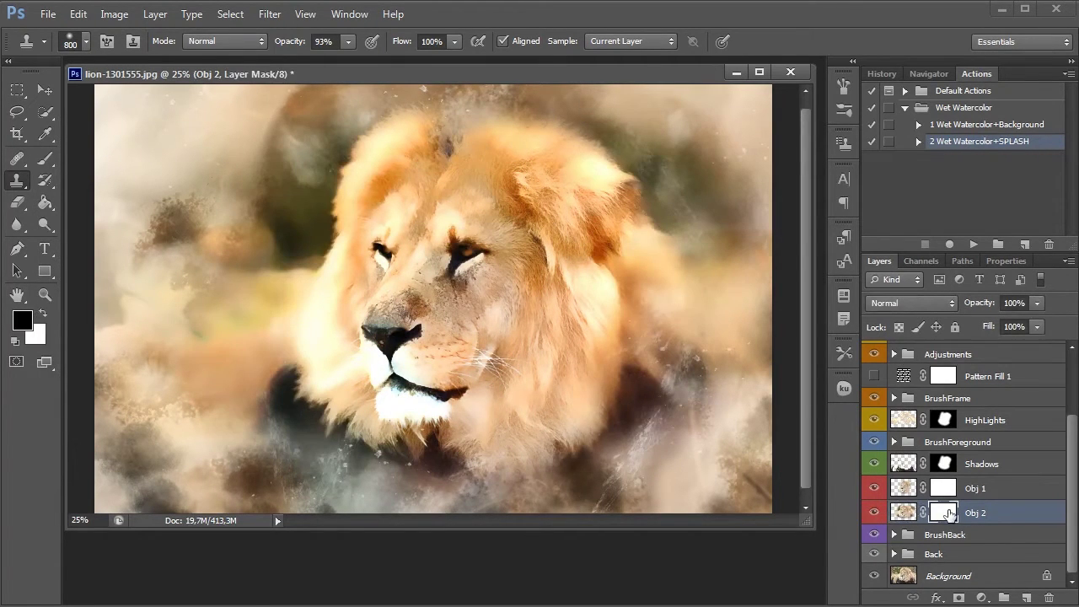
- Brush black on Obj 2's mask around the mane's right, top and left, then restore parts with white
{"action": "left_click", "coordinate": [51, 164]}
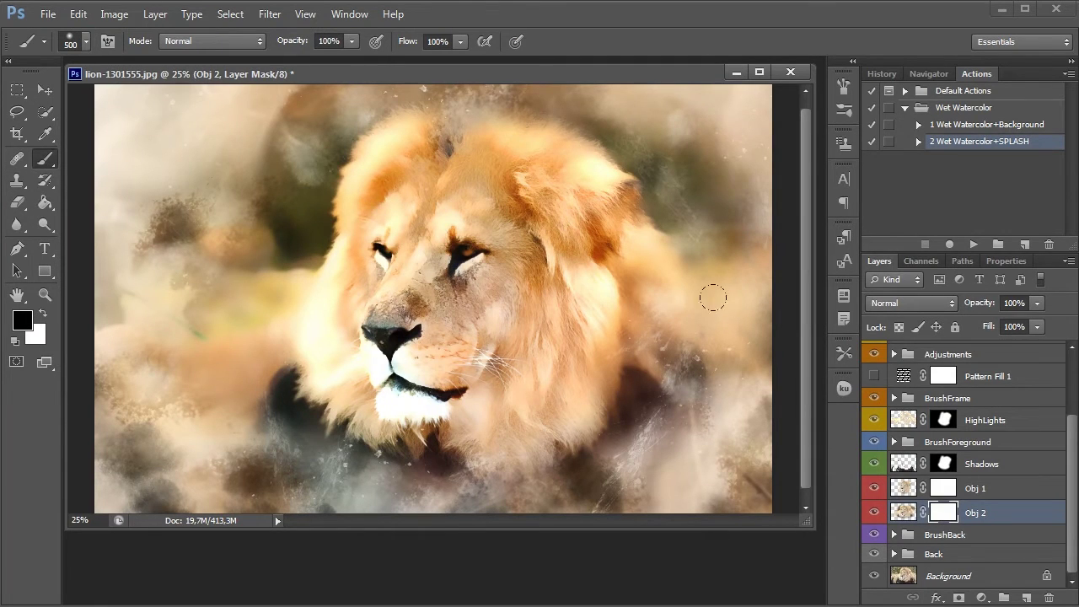
{"action": "left_click_drag", "start_coordinate": [519, 120], "coordinate": [613, 204]}
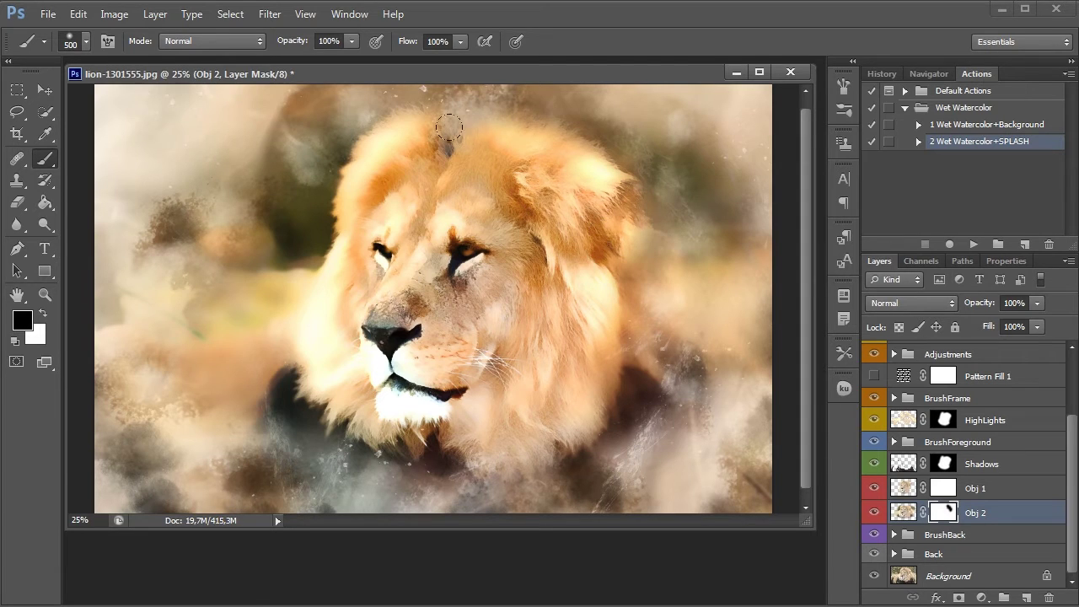
{"action": "left_click_drag", "start_coordinate": [449, 127], "coordinate": [349, 172]}
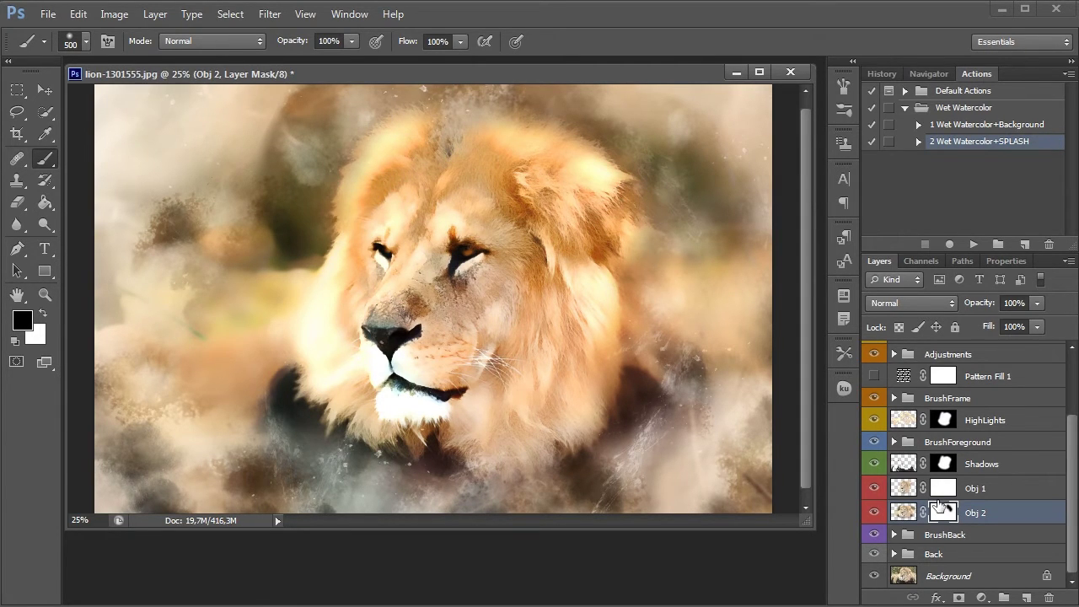
{"action": "left_click", "coordinate": [44, 314]}
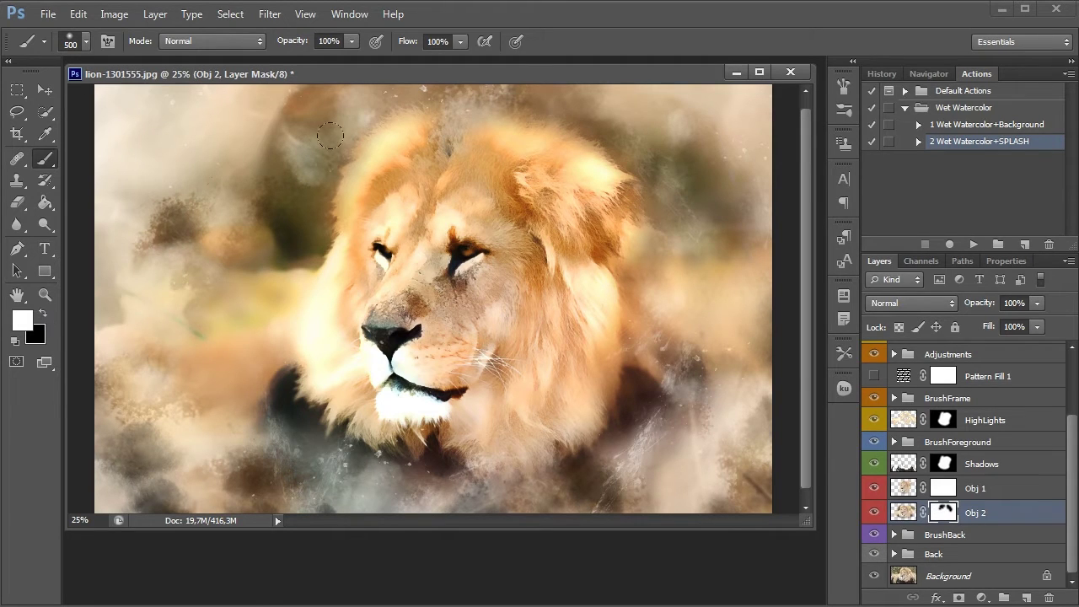
{"action": "left_click_drag", "start_coordinate": [330, 135], "coordinate": [356, 96]}
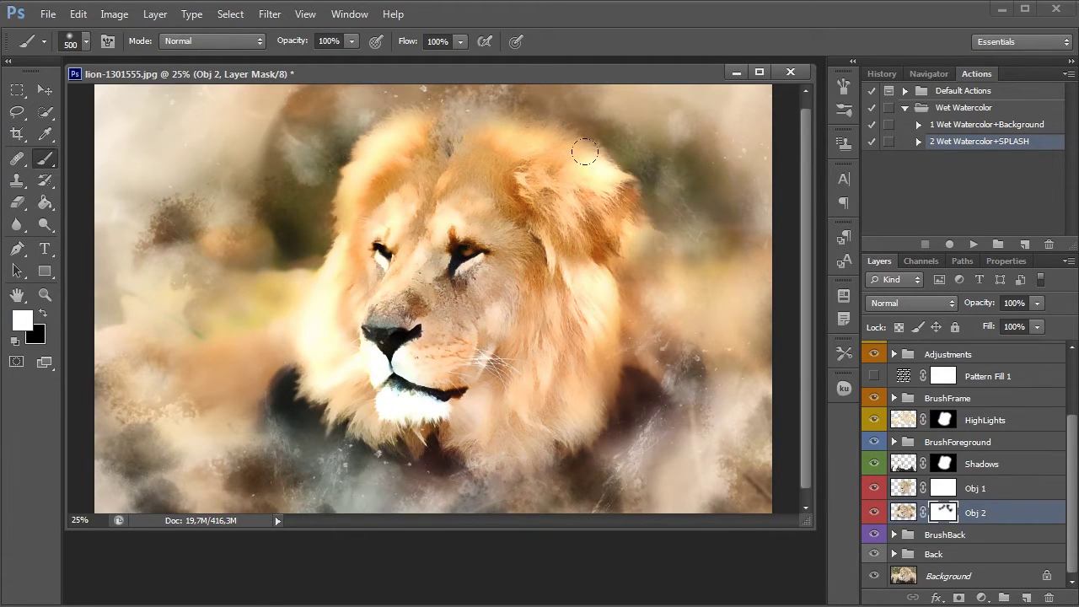
{"action": "mouse_move", "coordinate": [585, 149]}
{"action": "left_mouse_down"}
{"action": "mouse_move", "coordinate": [649, 244]}
{"action": "mouse_move", "coordinate": [644, 308]}
{"action": "left_mouse_up"}
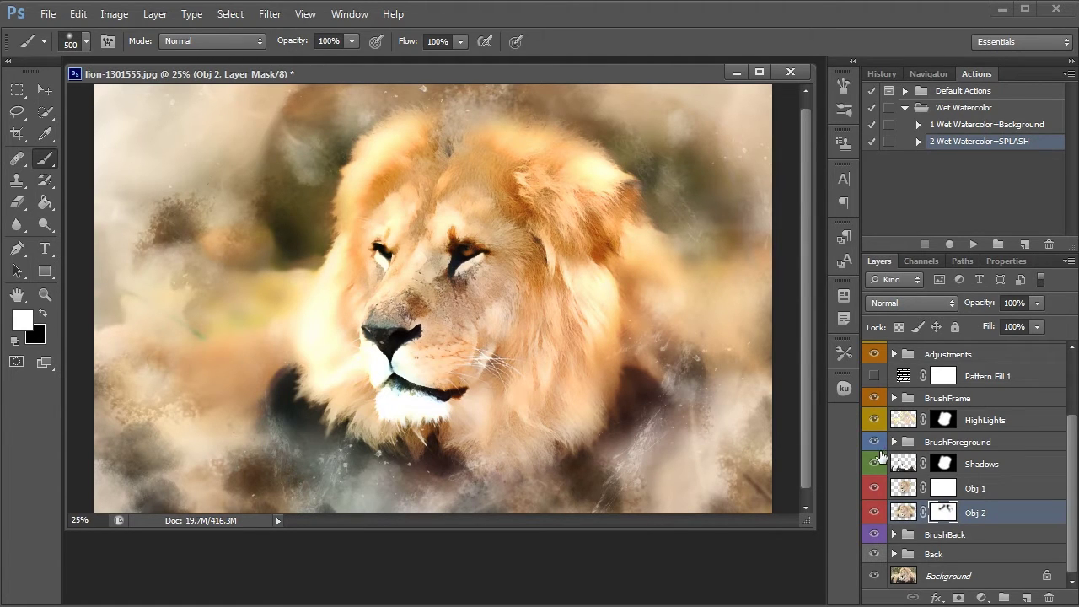
- Compare the BrushForeground group and its BrF2 layer on and off, expanding the group
{"action": "left_click", "coordinate": [874, 441]}
{"action": "left_click", "coordinate": [874, 441]}
{"action": "left_click", "coordinate": [874, 442]}
{"action": "left_click", "coordinate": [944, 441]}
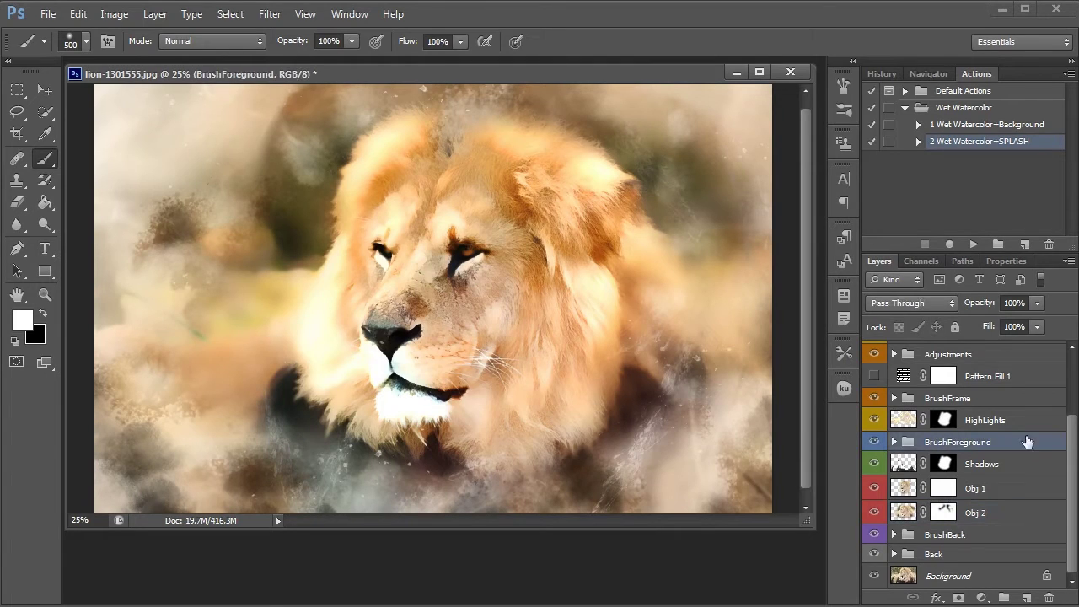
{"action": "left_click", "coordinate": [894, 441]}
{"action": "scroll", "coordinate": [894, 438], "scroll_direction": "down", "scroll_amount": 3}
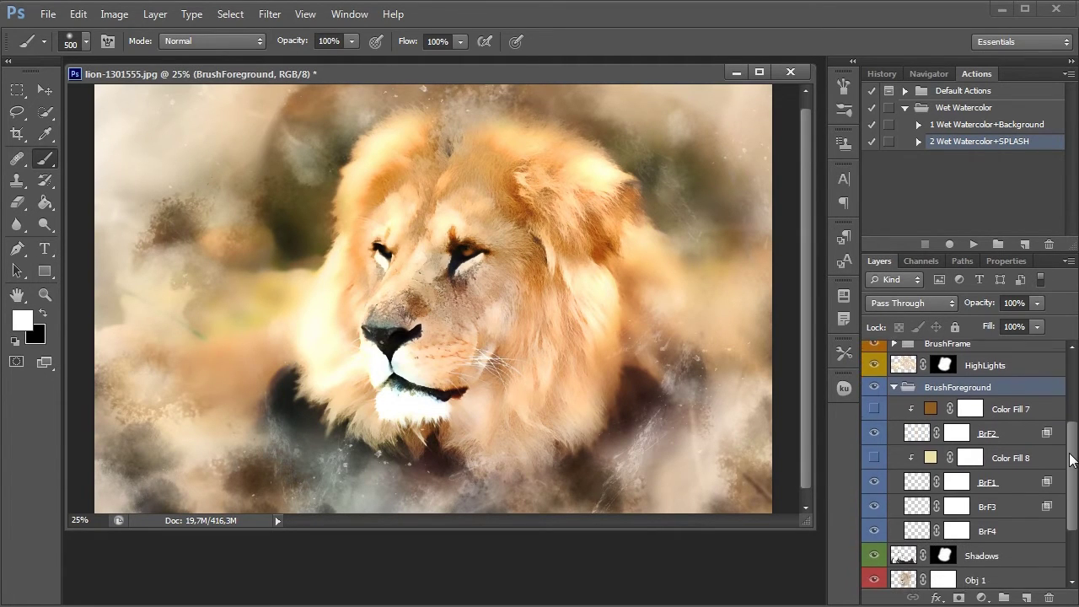
{"action": "left_click", "coordinate": [874, 420]}
{"action": "left_click", "coordinate": [873, 420]}
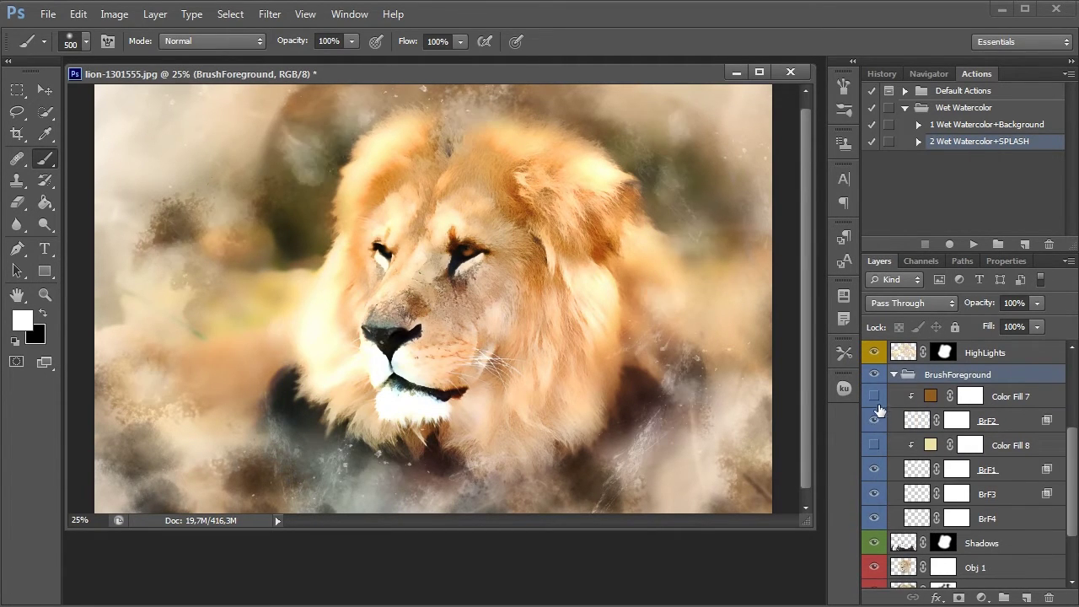
- Turn on Color Fill 7 and change its colour to golden yellow efad21
{"action": "left_click", "coordinate": [874, 397]}
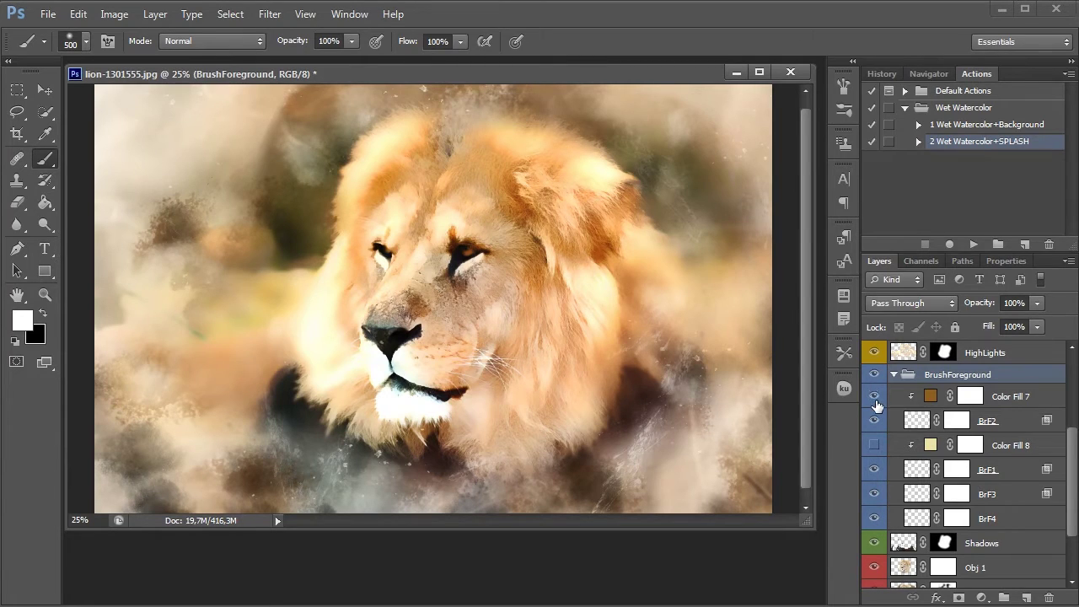
{"action": "double_click", "coordinate": [932, 397]}
{"action": "mouse_move", "coordinate": [747, 248]}
{"action": "left_mouse_down"}
{"action": "mouse_move", "coordinate": [794, 153]}
{"action": "mouse_move", "coordinate": [762, 168]}
{"action": "left_mouse_up"}
{"action": "left_click", "coordinate": [816, 344]}
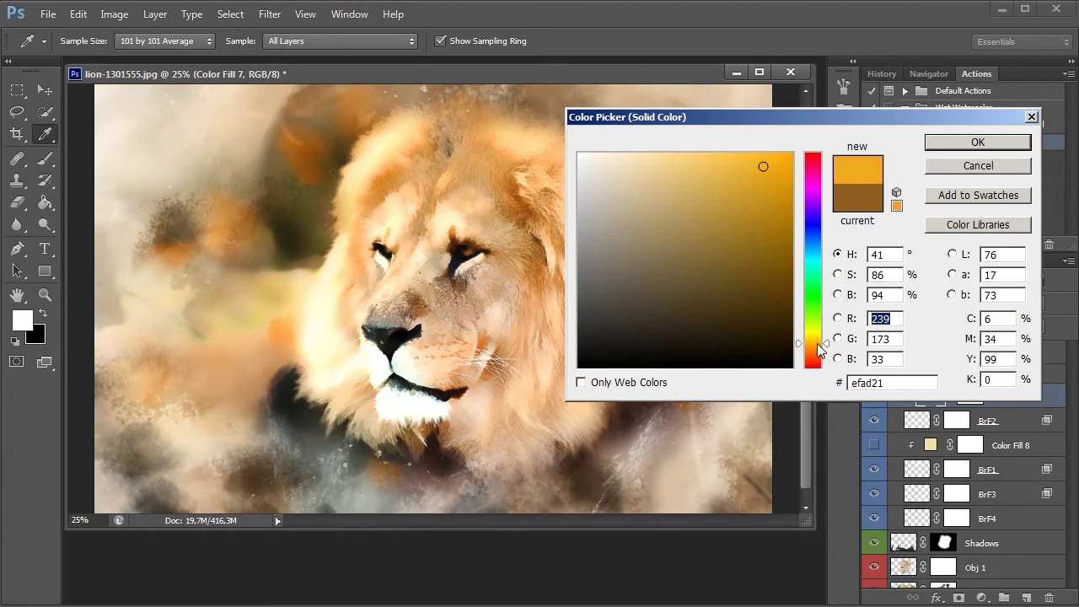
{"action": "left_click_drag", "start_coordinate": [819, 349], "coordinate": [819, 344]}
{"action": "left_click", "coordinate": [981, 145]}
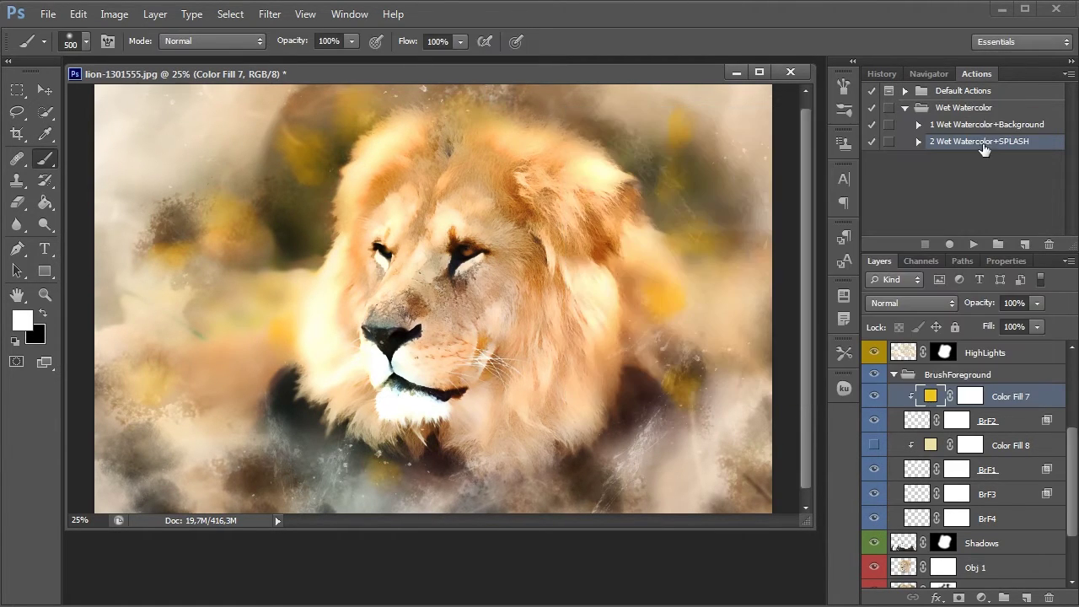
- Compare BrF2 on and off, then select BrF2 together with Color Fill 7
{"action": "left_click", "coordinate": [874, 422]}
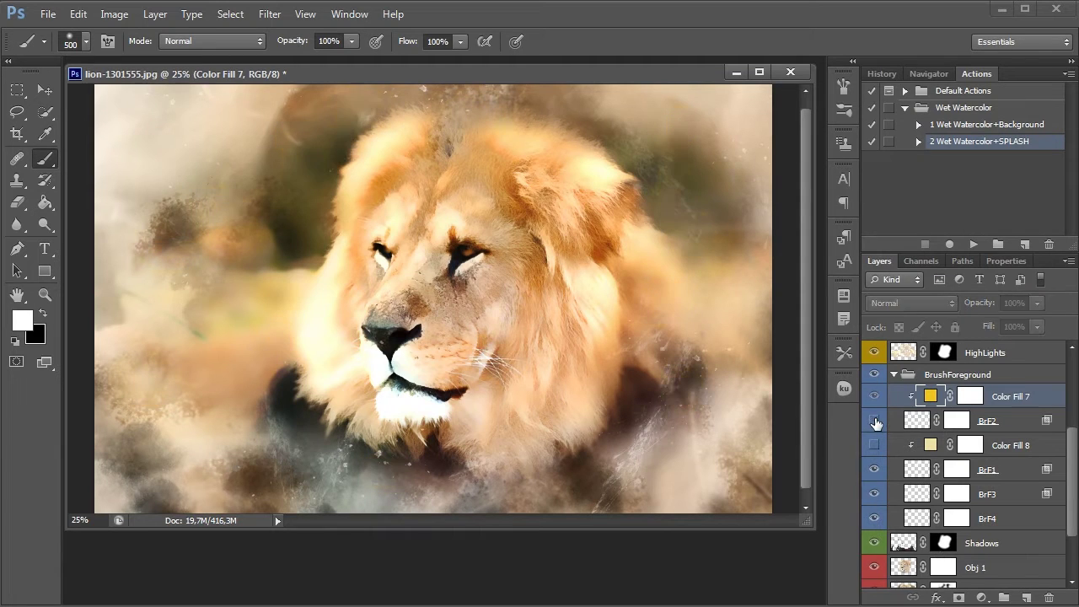
{"action": "left_click", "coordinate": [875, 421]}
{"action": "left_click", "coordinate": [874, 421]}
{"action": "left_click", "coordinate": [874, 421]}
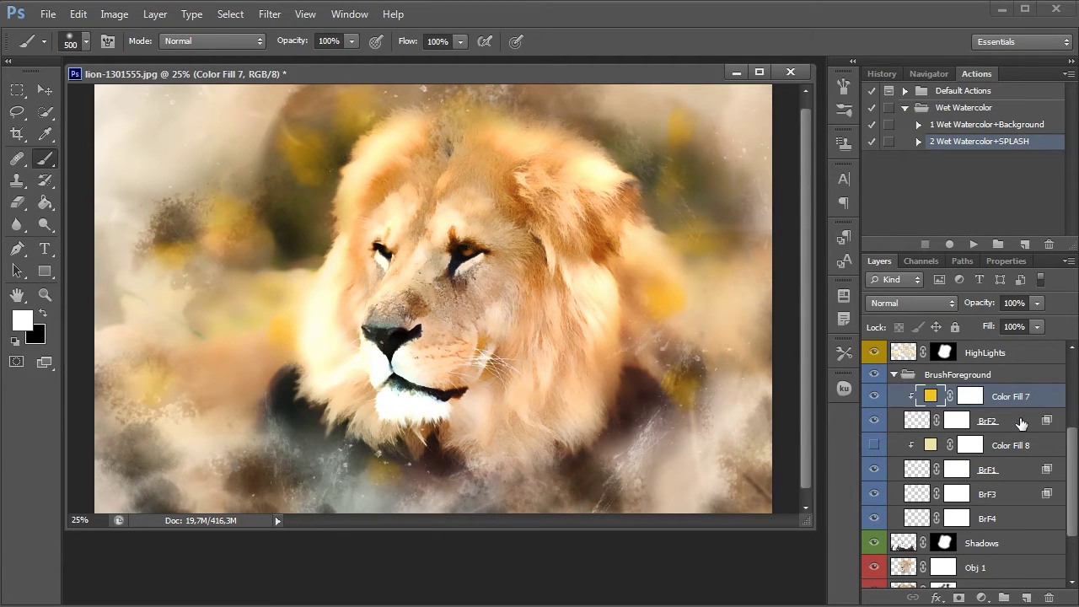
{"action": "left_click", "coordinate": [1019, 422]}
{"action": "left_click", "coordinate": [1022, 406], "text": "shift"}
- Duplicate BrF2 with Color Fill 7, rotating the copy about 42° and shifting it down-right
{"action": "key", "text": "ctrl+j"}
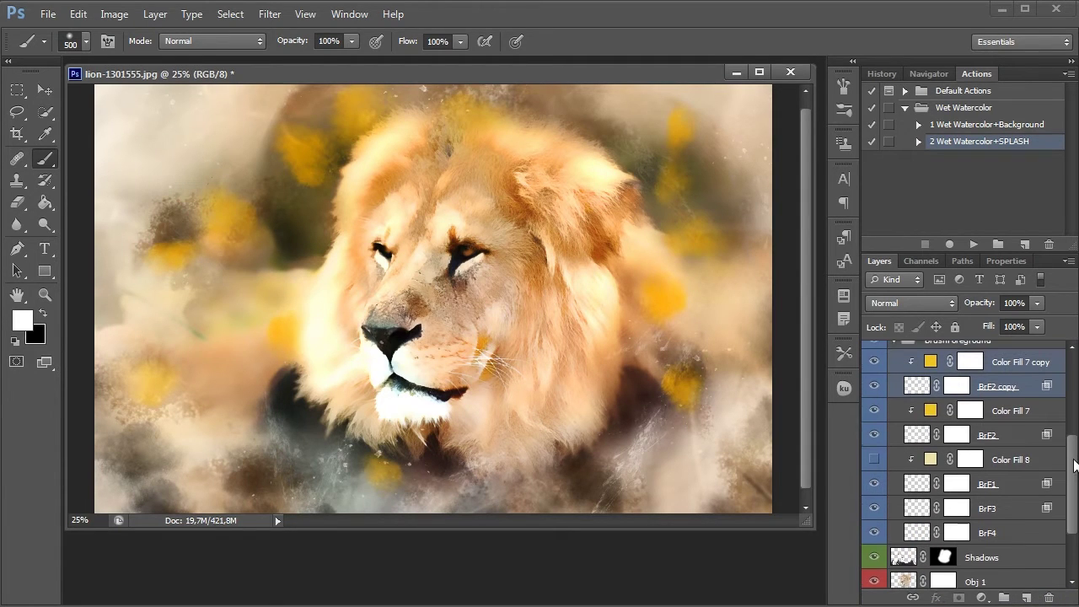
{"action": "scroll", "coordinate": [1074, 449], "scroll_direction": "up", "scroll_amount": 2}
{"action": "left_click", "coordinate": [84, 17]}
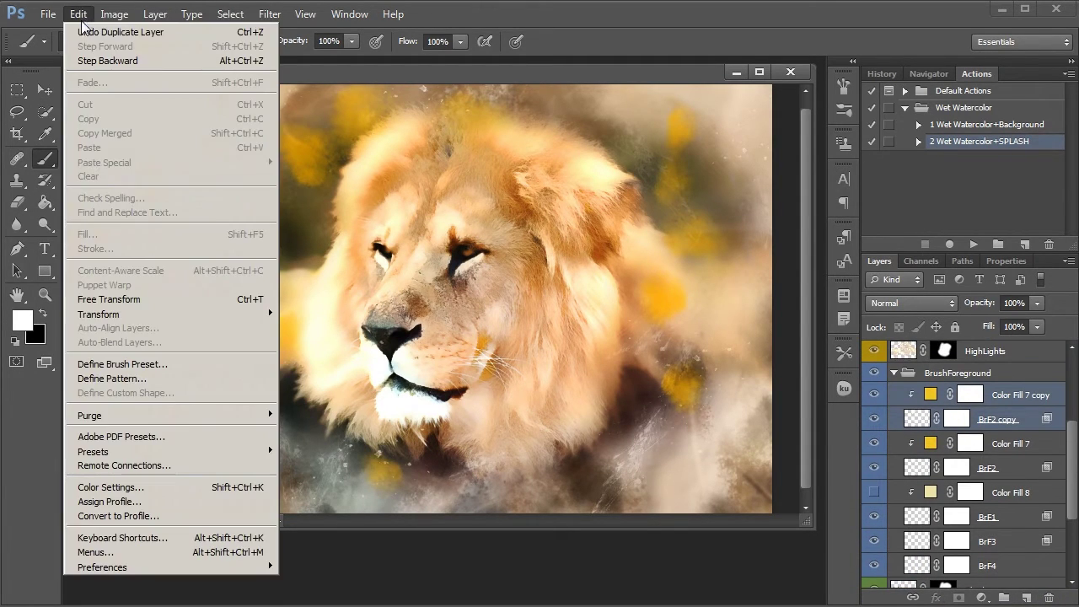
{"action": "left_click", "coordinate": [181, 301]}
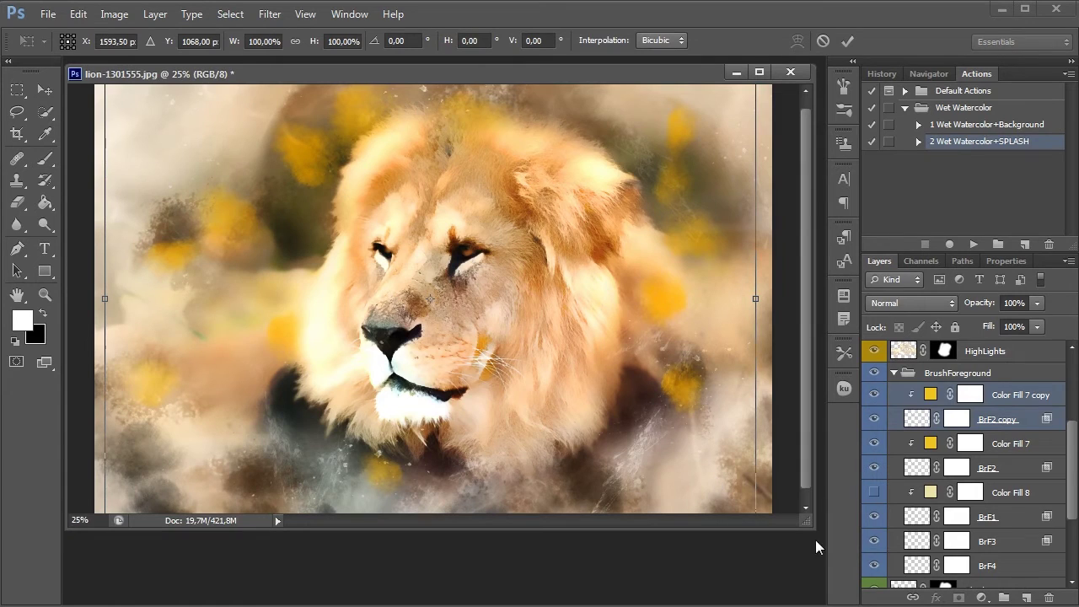
{"action": "mouse_move", "coordinate": [812, 529]}
{"action": "left_mouse_down"}
{"action": "mouse_move", "coordinate": [818, 569]}
{"action": "mouse_move", "coordinate": [593, 265]}
{"action": "left_mouse_up"}
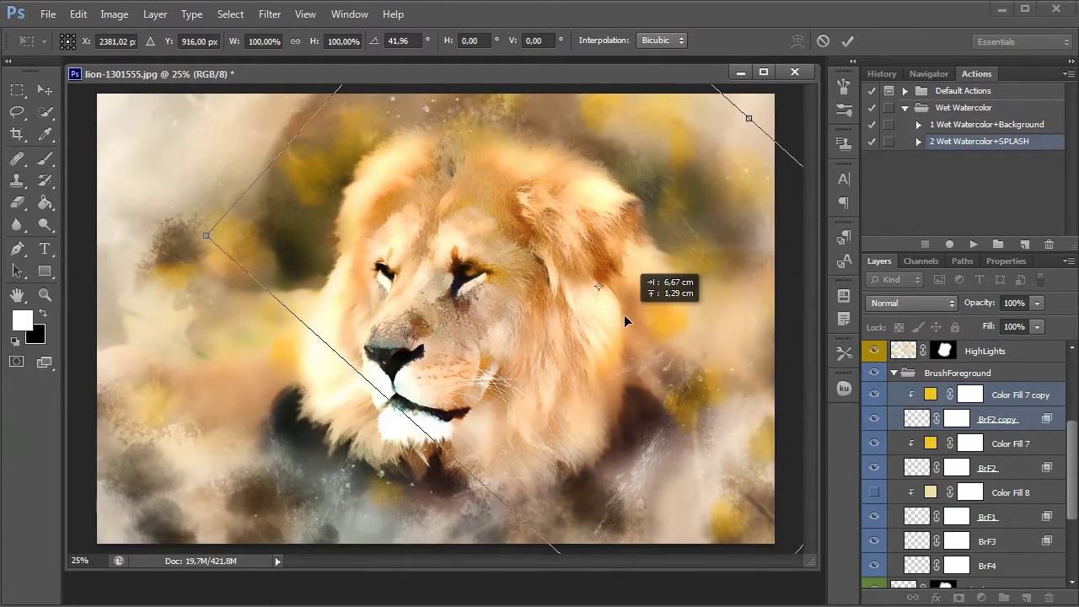
{"action": "left_click_drag", "start_coordinate": [593, 266], "coordinate": [623, 320]}
{"action": "key", "text": "Return"}
{"action": "key", "text": "b"}
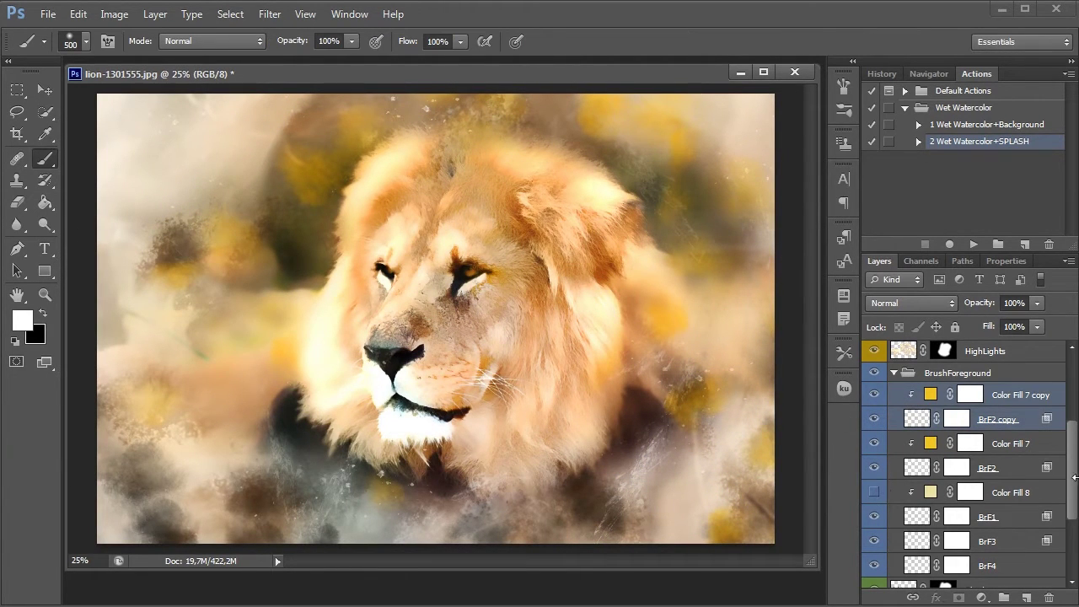
{"action": "left_click_drag", "start_coordinate": [1072, 478], "coordinate": [1070, 499]}
- Compare the image with the BrF1 layer hidden and shown
{"action": "left_click", "coordinate": [893, 486]}
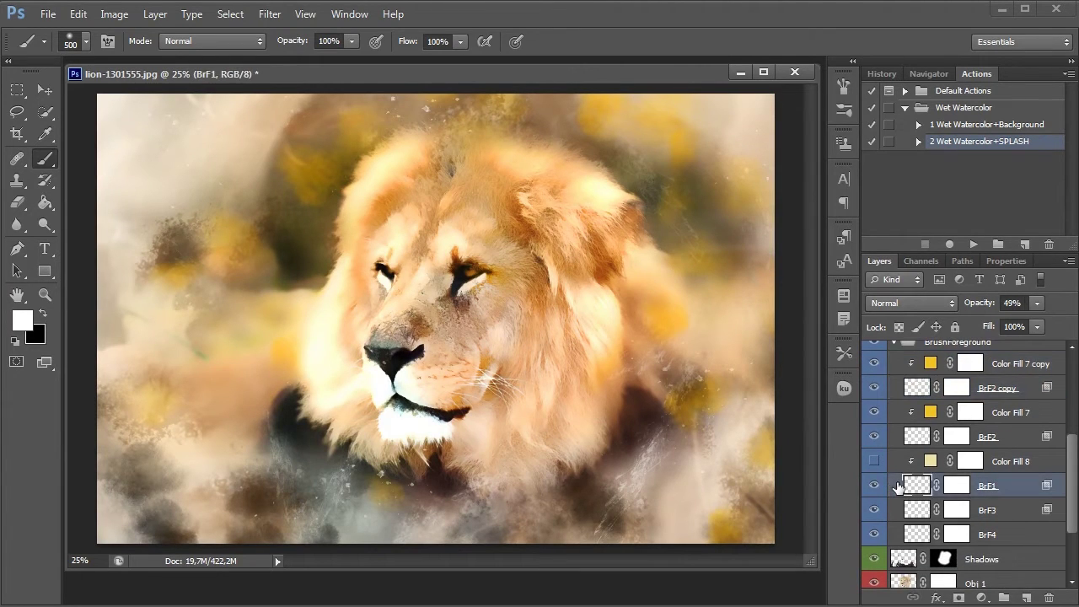
{"action": "left_click", "coordinate": [874, 486]}
{"action": "left_click", "coordinate": [874, 485]}
{"action": "left_click", "coordinate": [874, 485]}
{"action": "left_click", "coordinate": [874, 486]}
- Turn on Color Fill 8 and set its colour to red f70000
{"action": "left_click", "coordinate": [874, 461]}
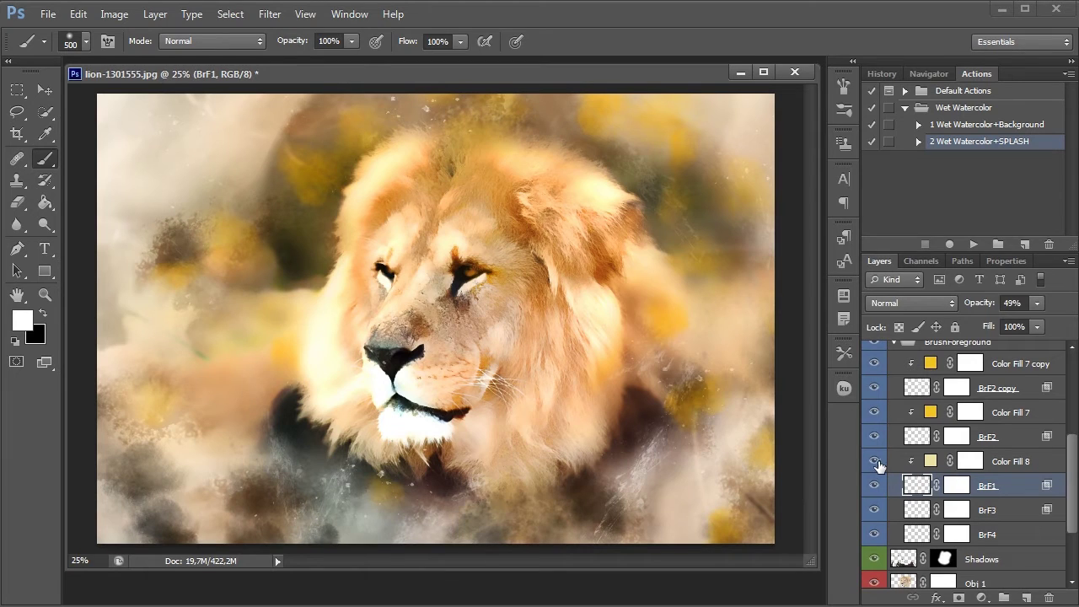
{"action": "double_click", "coordinate": [931, 460]}
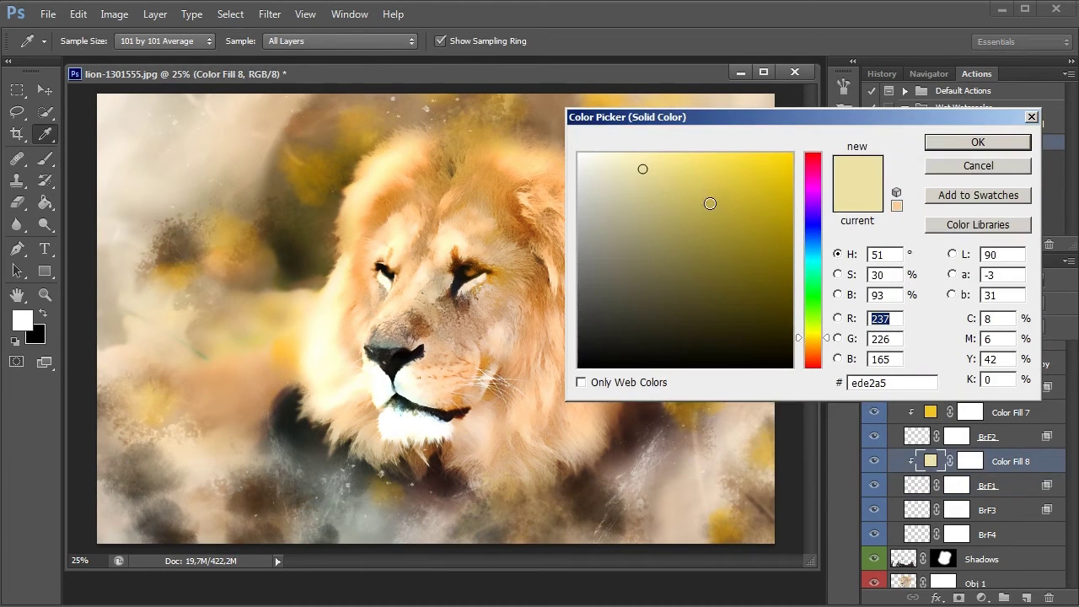
{"action": "left_click_drag", "start_coordinate": [710, 203], "coordinate": [801, 160]}
{"action": "left_click_drag", "start_coordinate": [822, 320], "coordinate": [826, 154]}
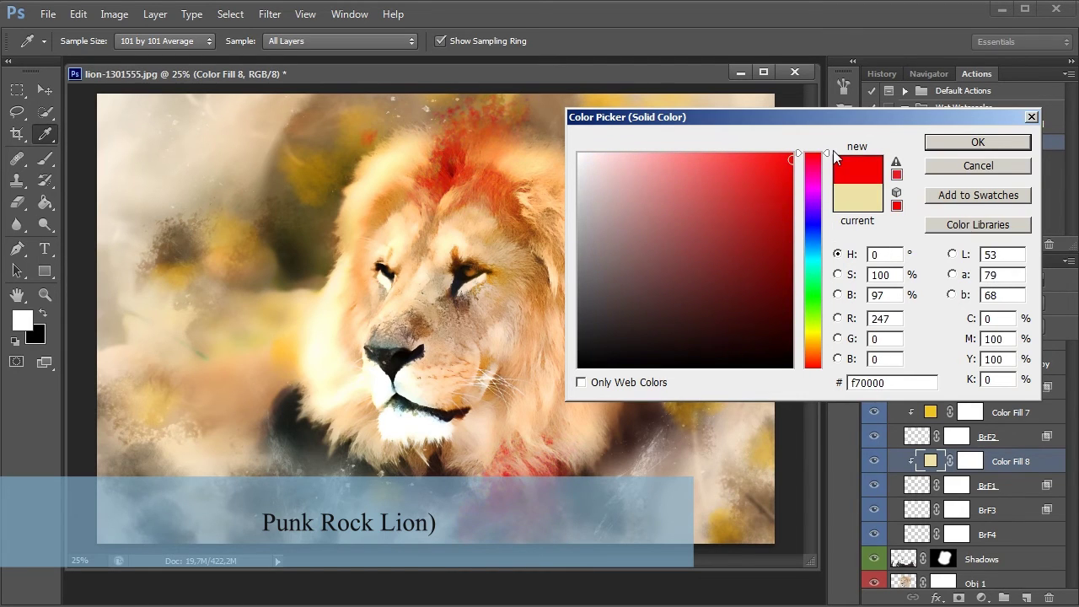
{"action": "left_click_drag", "start_coordinate": [822, 257], "coordinate": [823, 379]}
{"action": "left_click", "coordinate": [997, 145]}
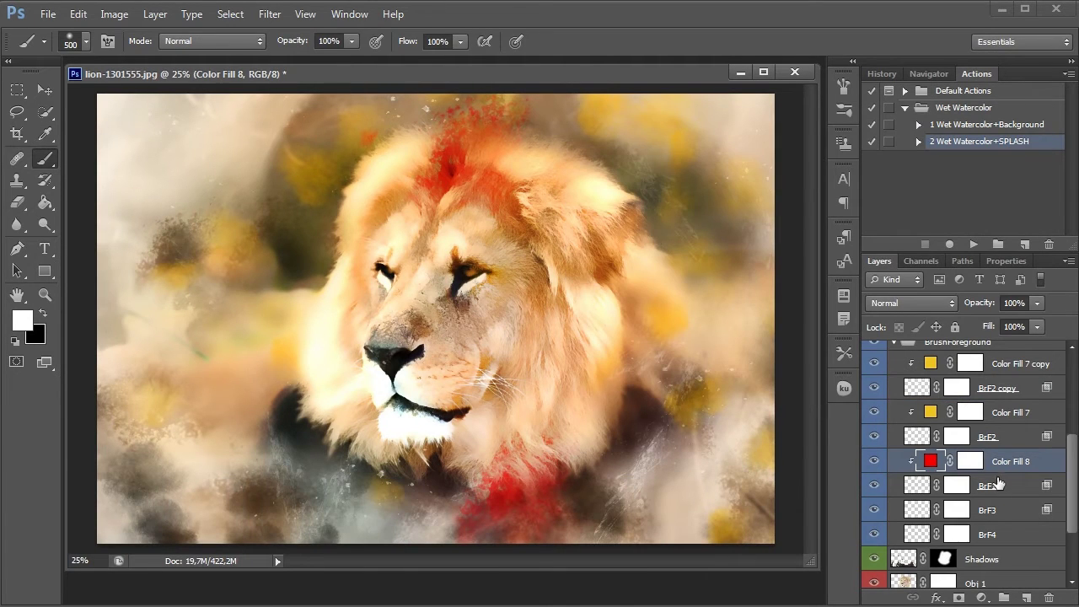
- Duplicate Color Fill 8 and BrF1, then rotate and place the copy over the lion's chest
{"action": "left_click", "coordinate": [1009, 488], "text": "shift"}
{"action": "left_click_drag", "start_coordinate": [1021, 485], "coordinate": [1025, 592]}
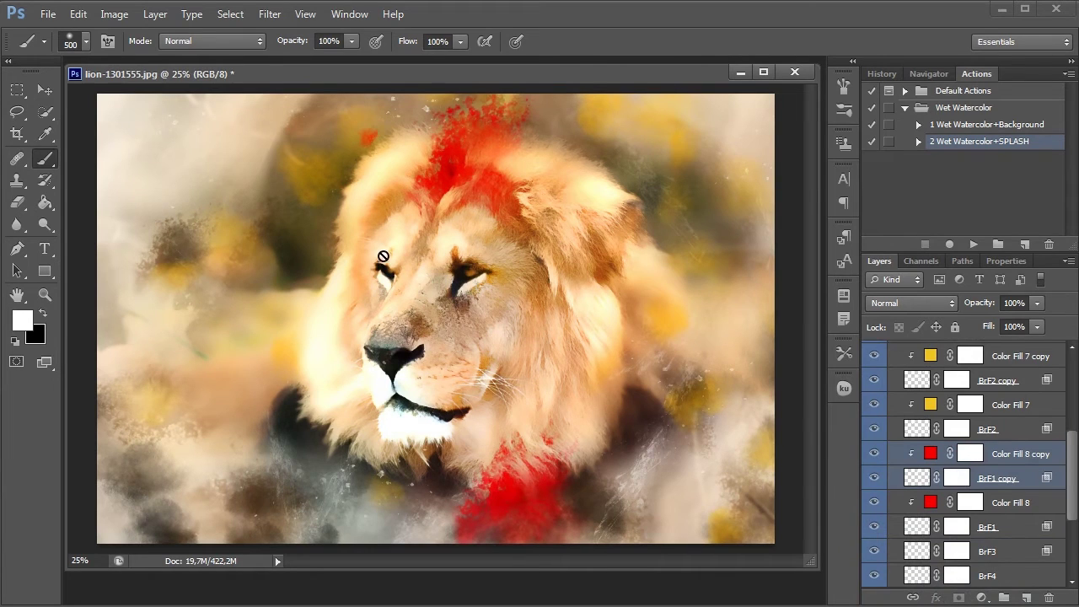
{"action": "left_click", "coordinate": [77, 14]}
{"action": "left_click", "coordinate": [182, 299]}
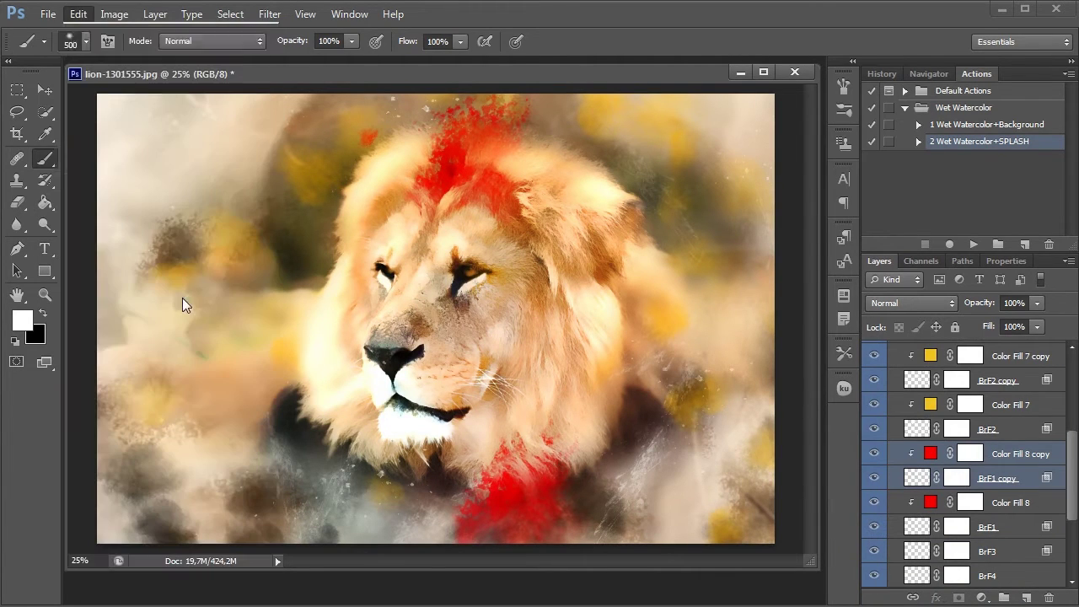
{"action": "mouse_move", "coordinate": [617, 548]}
{"action": "left_mouse_down"}
{"action": "mouse_move", "coordinate": [224, 362]}
{"action": "mouse_move", "coordinate": [241, 289]}
{"action": "left_mouse_up"}
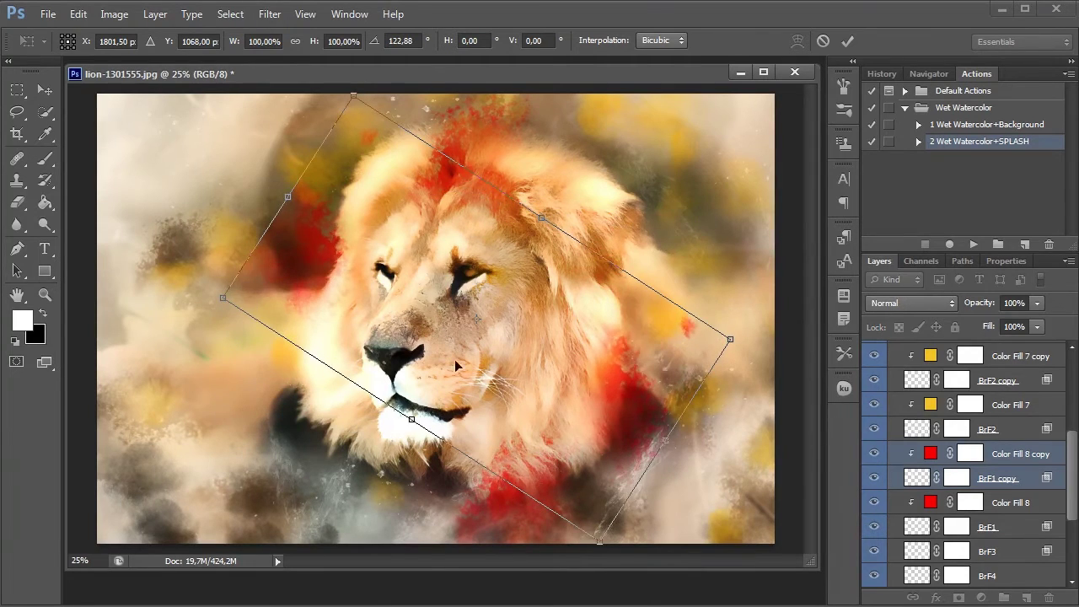
{"action": "mouse_move", "coordinate": [531, 346]}
{"action": "left_mouse_down"}
{"action": "mouse_move", "coordinate": [538, 270]}
{"action": "mouse_move", "coordinate": [510, 448]}
{"action": "left_mouse_up"}
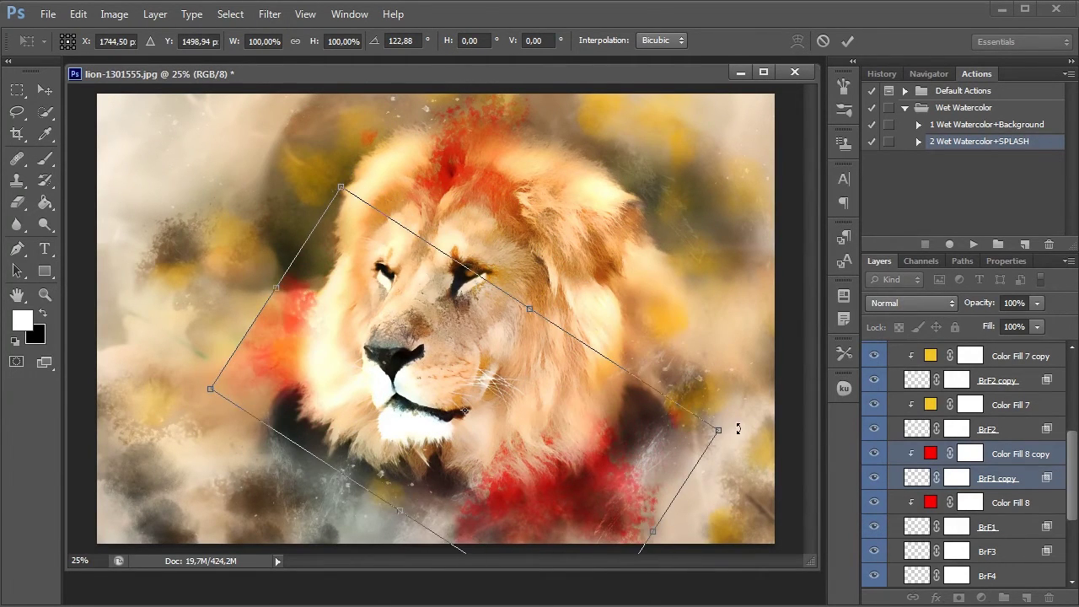
{"action": "left_click_drag", "start_coordinate": [737, 429], "coordinate": [743, 333]}
{"action": "mouse_move", "coordinate": [565, 488]}
{"action": "left_mouse_down"}
{"action": "mouse_move", "coordinate": [587, 478]}
{"action": "mouse_move", "coordinate": [574, 453]}
{"action": "left_mouse_up"}
{"action": "key", "text": "Return"}
{"action": "key", "text": "b"}
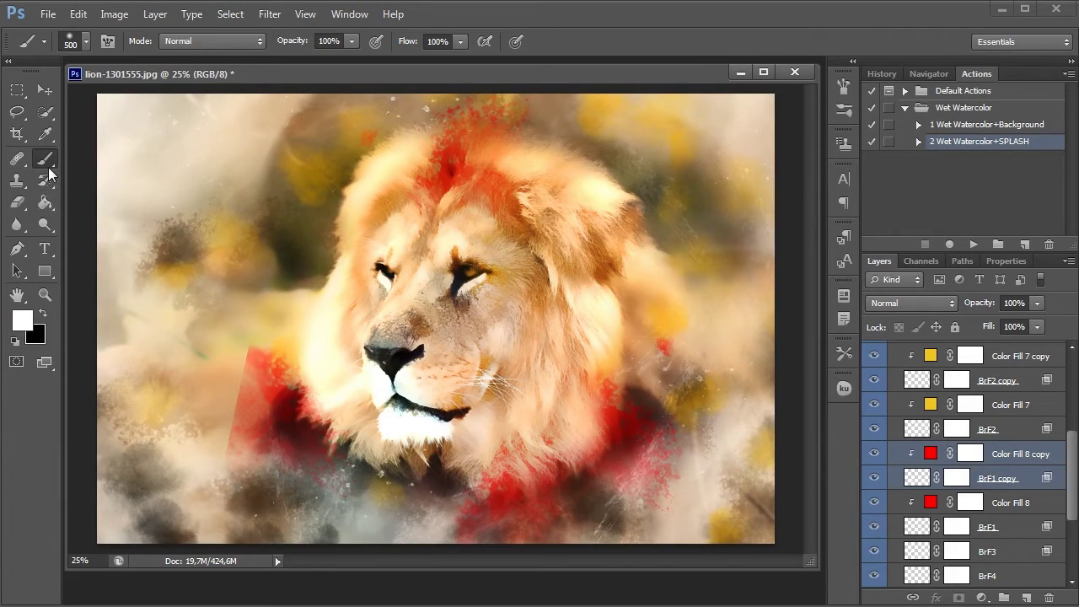
- Paint black on the BrF1 copy mask over the left red wedge and the right stray splatter
{"action": "left_click", "coordinate": [958, 480]}
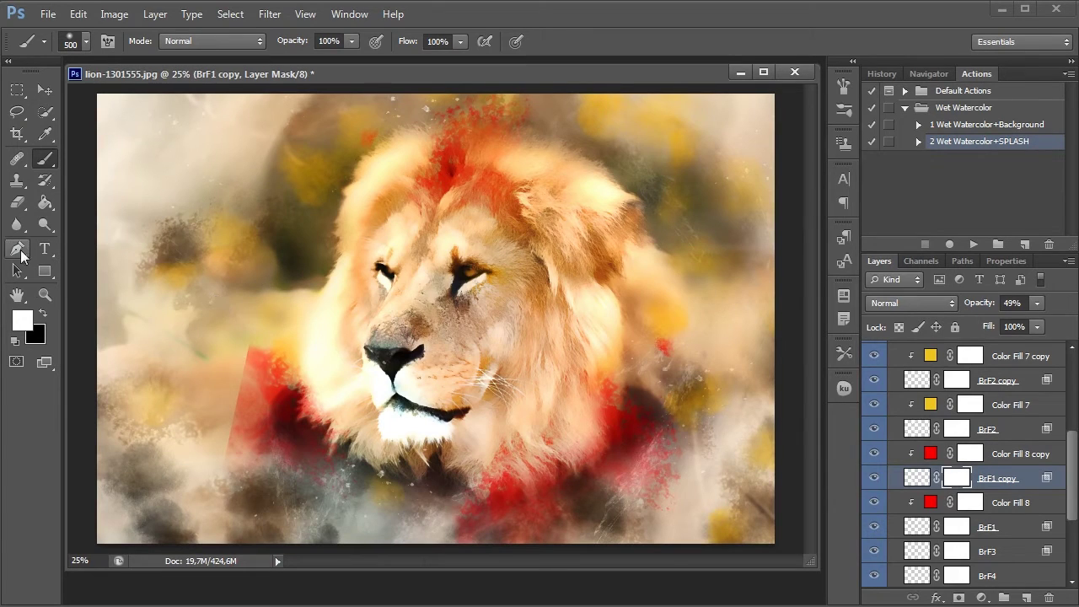
{"action": "left_click", "coordinate": [44, 316]}
{"action": "mouse_move", "coordinate": [248, 298]}
{"action": "left_mouse_down"}
{"action": "mouse_move", "coordinate": [211, 342]}
{"action": "mouse_move", "coordinate": [208, 413]}
{"action": "left_mouse_up"}
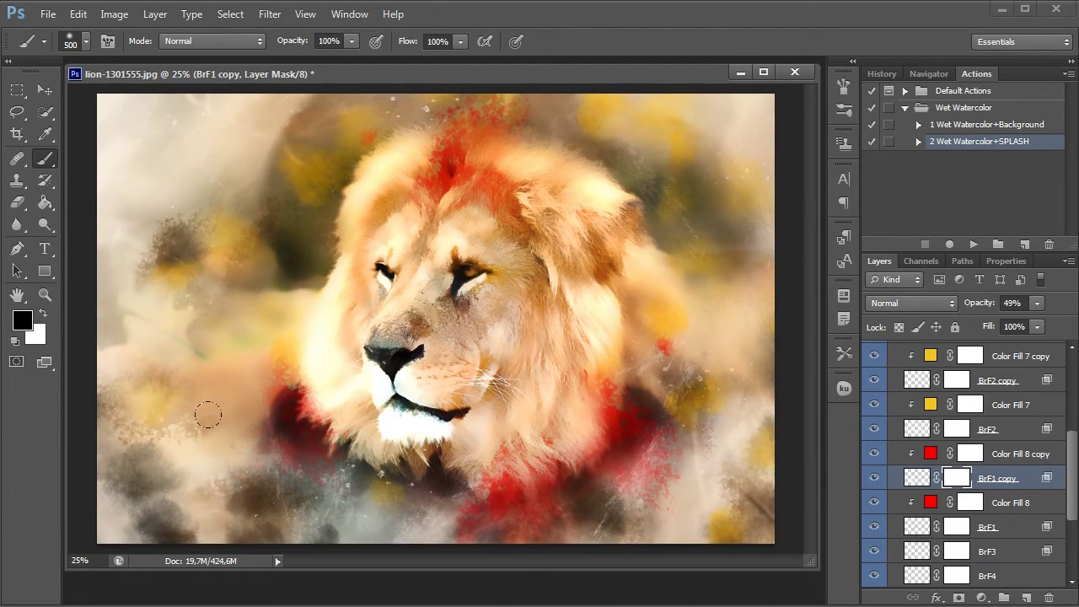
{"action": "left_click_drag", "start_coordinate": [615, 467], "coordinate": [661, 484]}
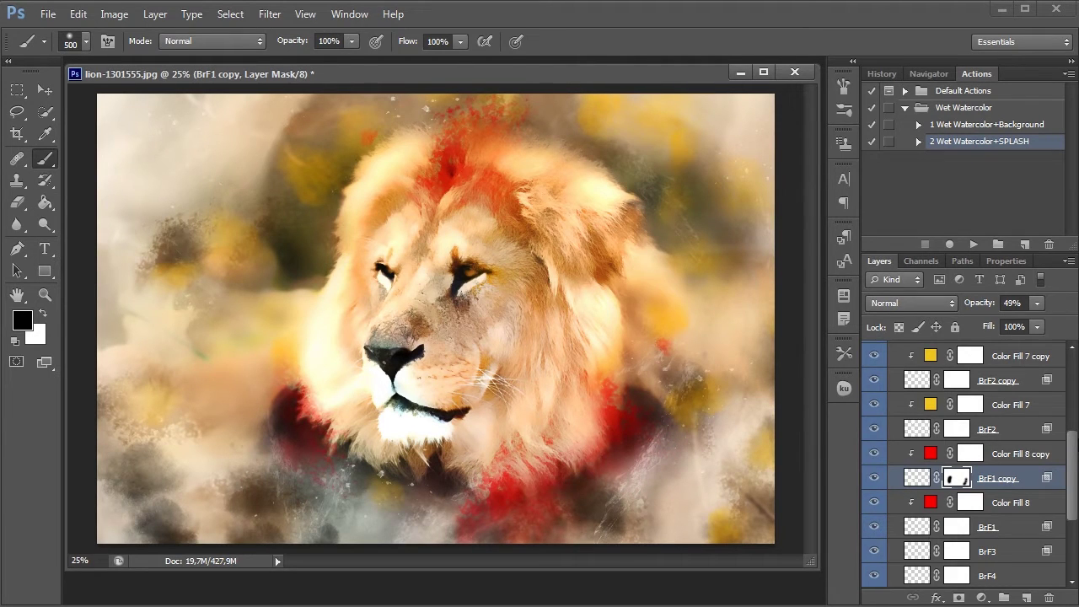
{"action": "scroll", "coordinate": [1026, 434], "scroll_direction": "up", "scroll_amount": 1}
{"action": "scroll", "coordinate": [1026, 434], "scroll_direction": "up", "scroll_amount": 2}
- Collapse the BrushForeground group and compare the image with it hidden
{"action": "left_click", "coordinate": [893, 408]}
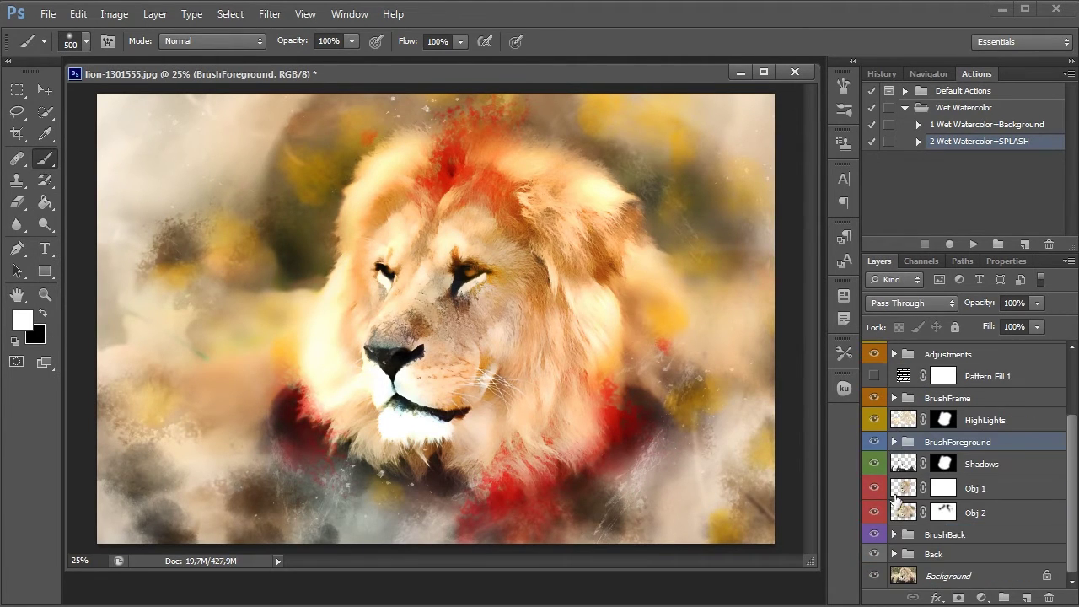
{"action": "left_click", "coordinate": [874, 442]}
{"action": "left_click", "coordinate": [874, 442]}
- Compare with HighLights hidden, then paint black on its mask around the lion's eye
{"action": "left_click", "coordinate": [1000, 418]}
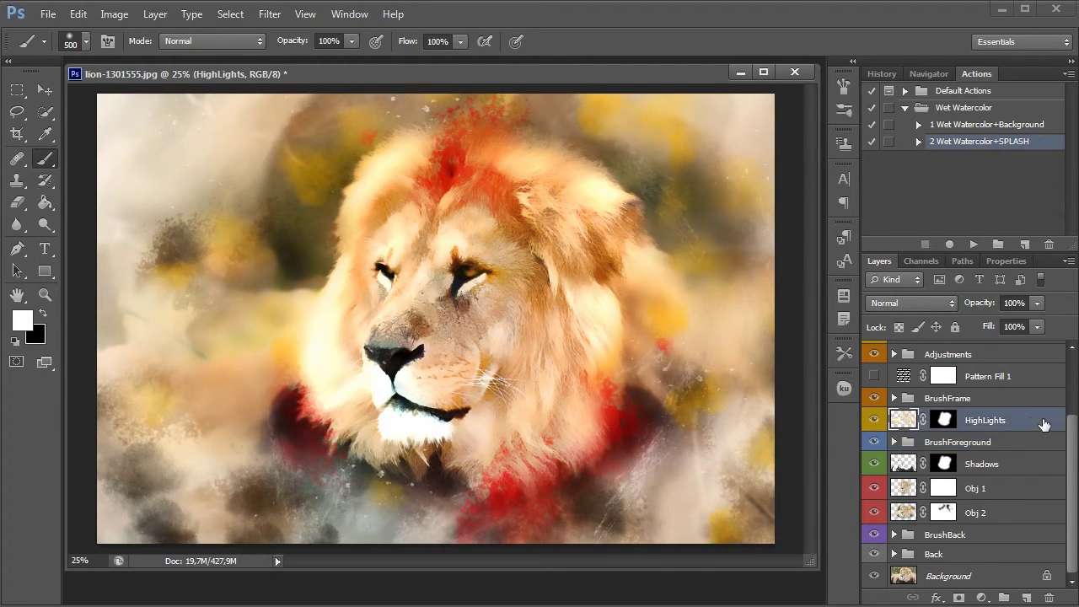
{"action": "left_click", "coordinate": [874, 420]}
{"action": "left_click", "coordinate": [873, 420]}
{"action": "left_click", "coordinate": [874, 420]}
{"action": "left_click", "coordinate": [874, 419]}
{"action": "left_click", "coordinate": [876, 420]}
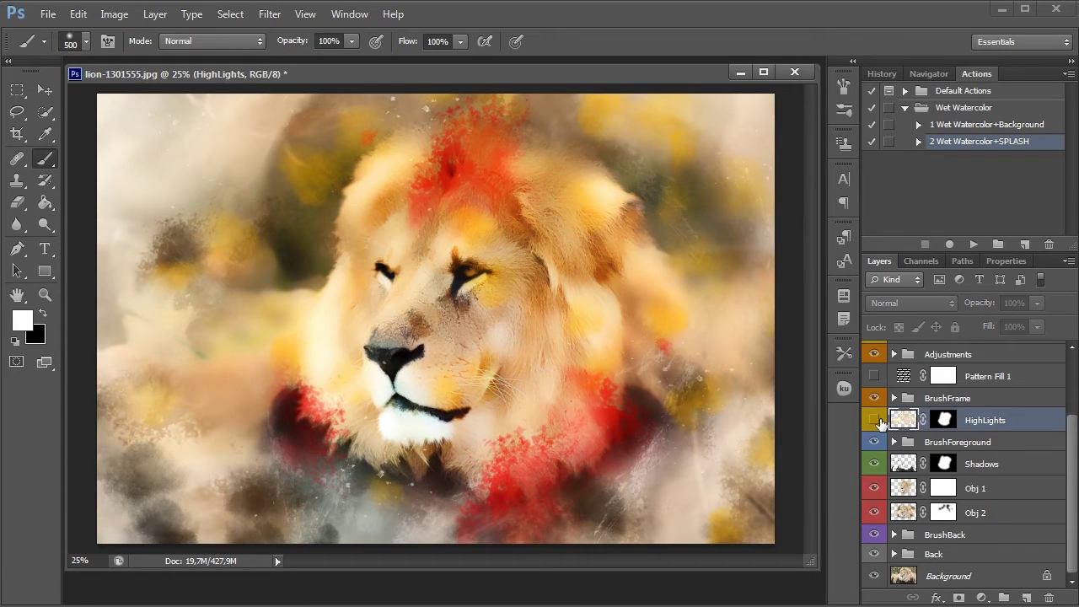
{"action": "left_click", "coordinate": [876, 420]}
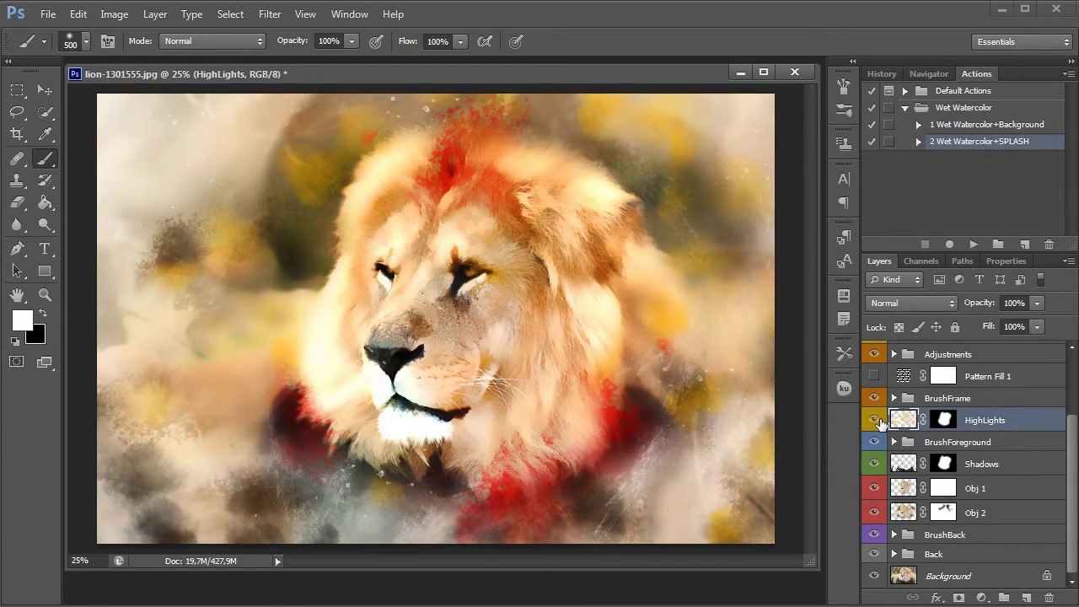
{"action": "left_click", "coordinate": [944, 419]}
{"action": "mouse_move", "coordinate": [407, 251]}
{"action": "left_mouse_down"}
{"action": "mouse_move", "coordinate": [378, 246]}
{"action": "mouse_move", "coordinate": [428, 245]}
{"action": "left_mouse_up"}
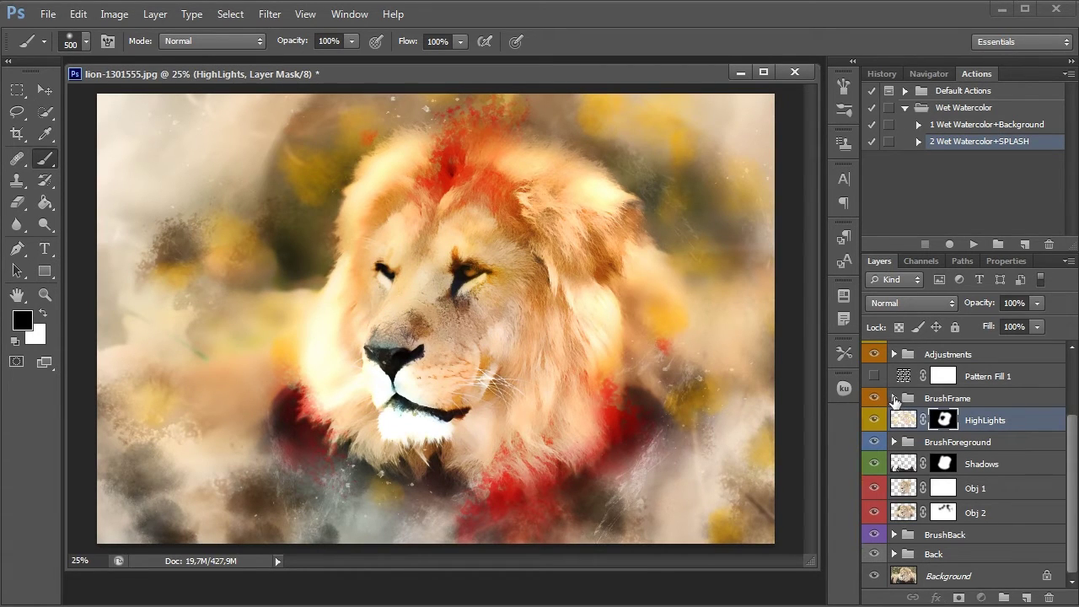
- Expand the BrushFrame group and compare the image with the group hidden
{"action": "left_click", "coordinate": [893, 399]}
{"action": "left_click_drag", "start_coordinate": [1071, 435], "coordinate": [1075, 447]}
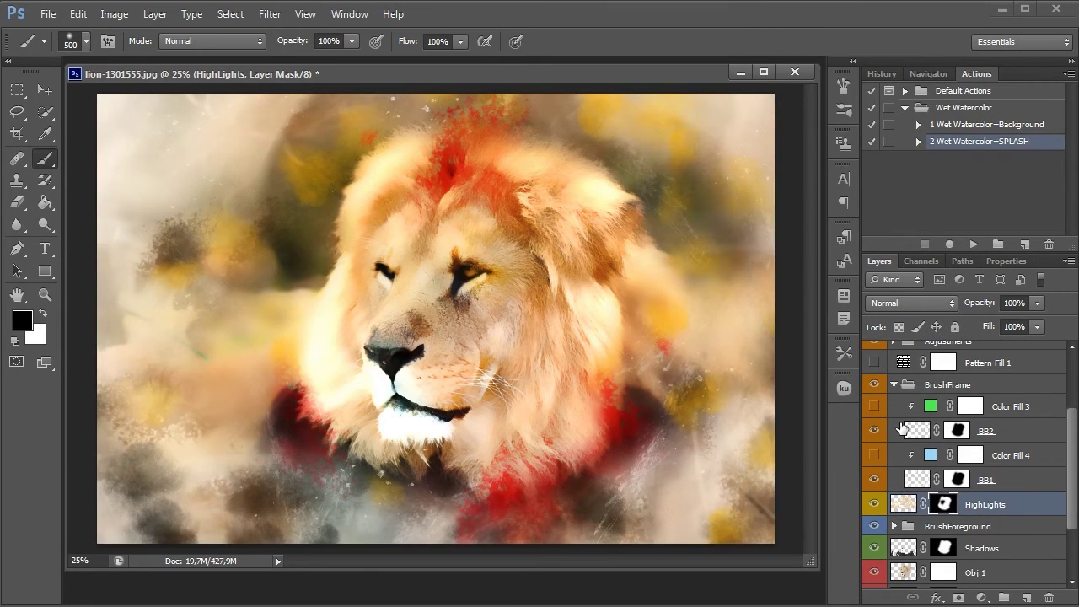
{"action": "left_click", "coordinate": [875, 386]}
{"action": "left_click", "coordinate": [874, 386]}
{"action": "left_click", "coordinate": [874, 386]}
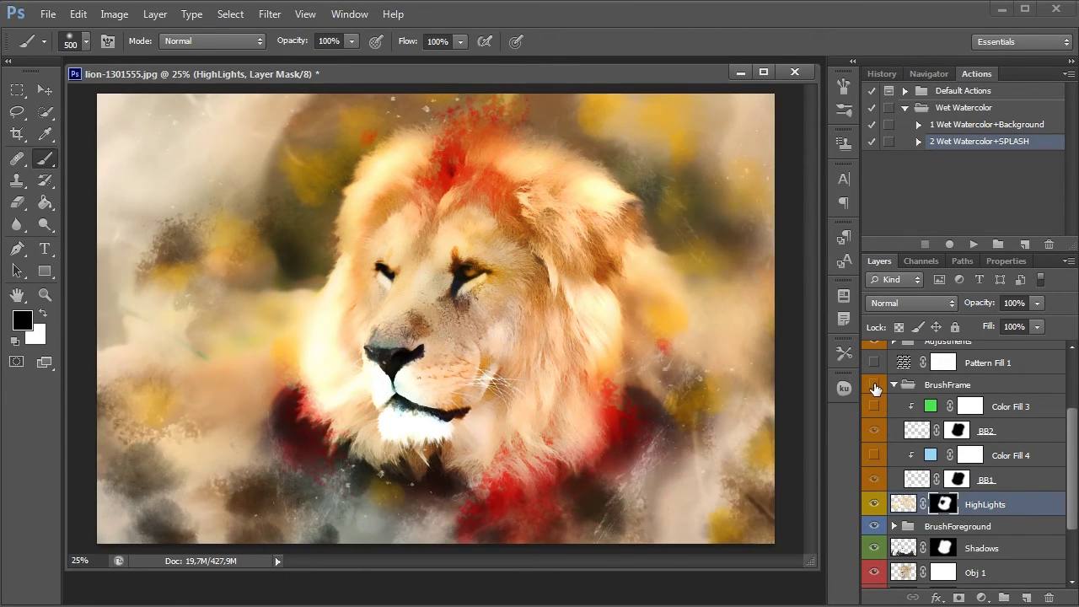
{"action": "left_click", "coordinate": [875, 386]}
- Hide the green Color Fill 3, show the blue Color Fill 4, and collapse BrushFrame
{"action": "left_click", "coordinate": [874, 408]}
{"action": "left_click", "coordinate": [874, 408]}
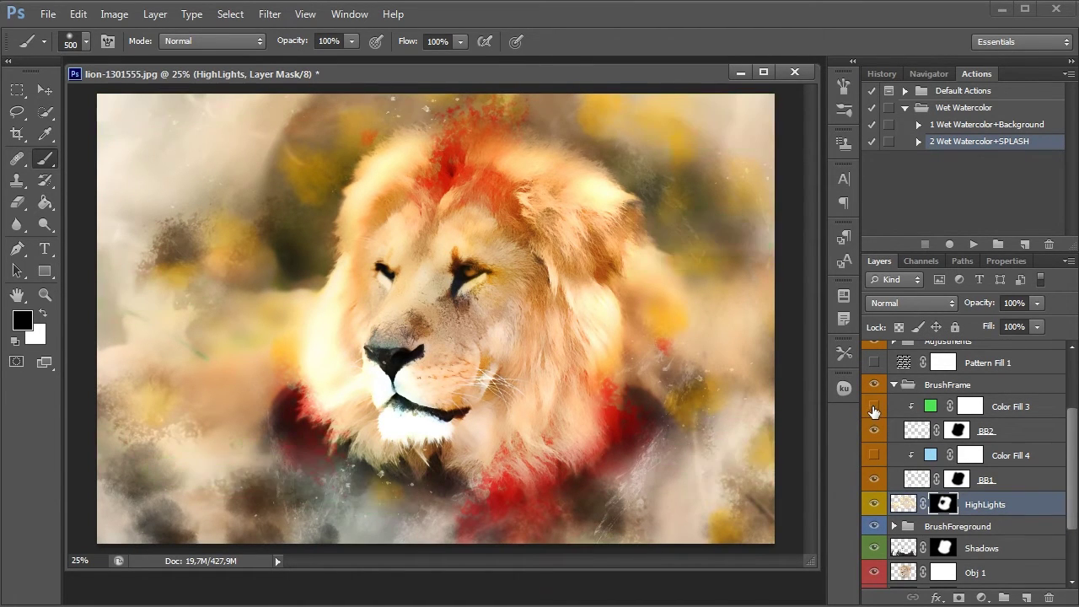
{"action": "left_click", "coordinate": [874, 408]}
{"action": "left_click", "coordinate": [874, 408]}
{"action": "left_click", "coordinate": [874, 455]}
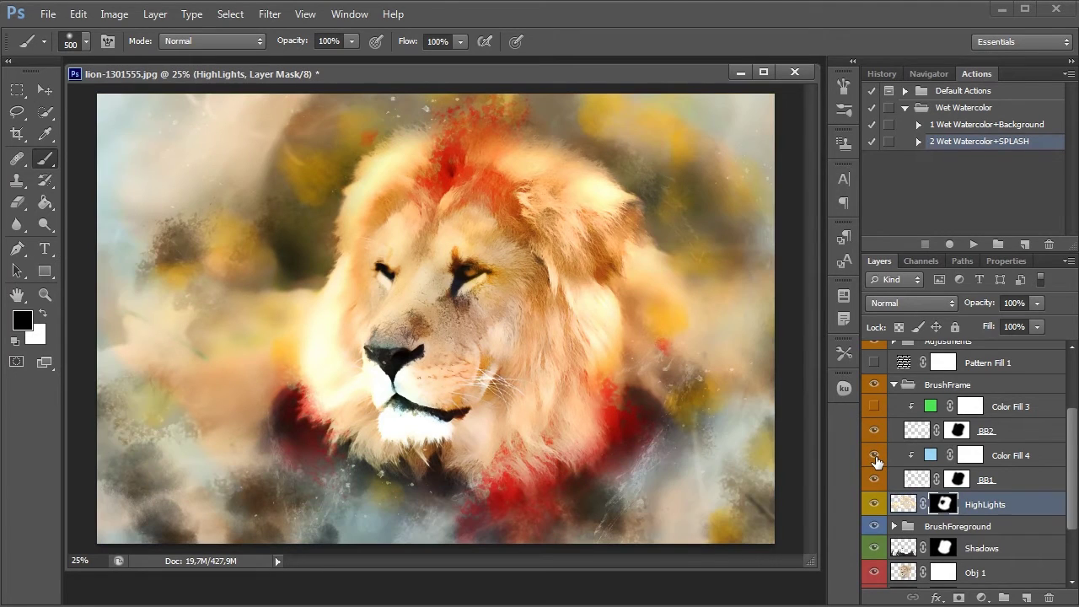
{"action": "left_click", "coordinate": [875, 457]}
{"action": "left_click", "coordinate": [875, 457]}
{"action": "left_click", "coordinate": [893, 384]}
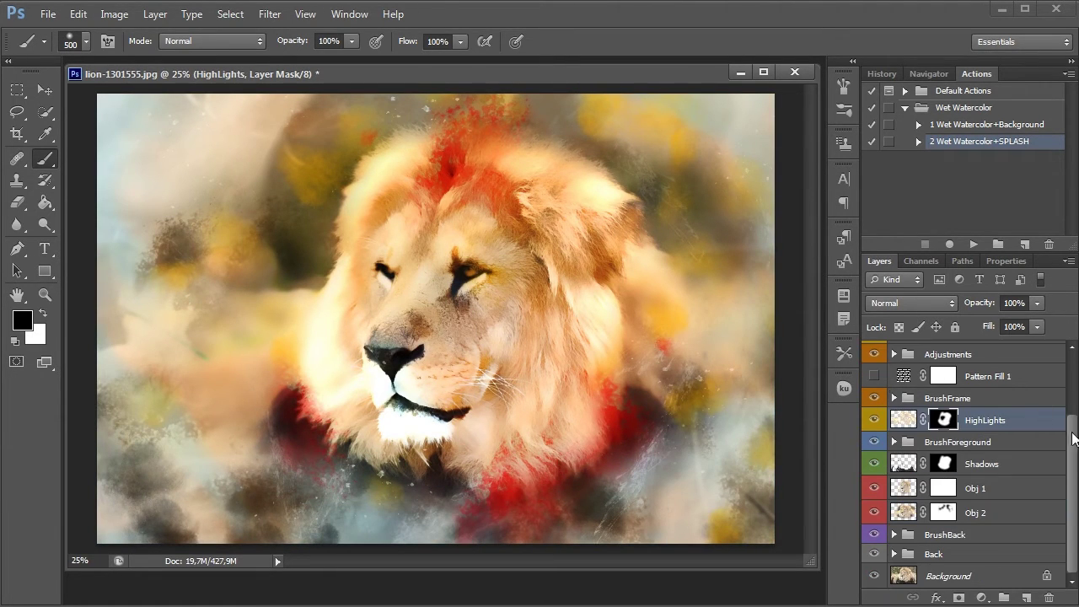
- Show Pattern Fill 1, lower its opacity to 26%, then hide it again
{"action": "left_click_drag", "start_coordinate": [1074, 438], "coordinate": [1071, 411]}
{"action": "left_click", "coordinate": [904, 428]}
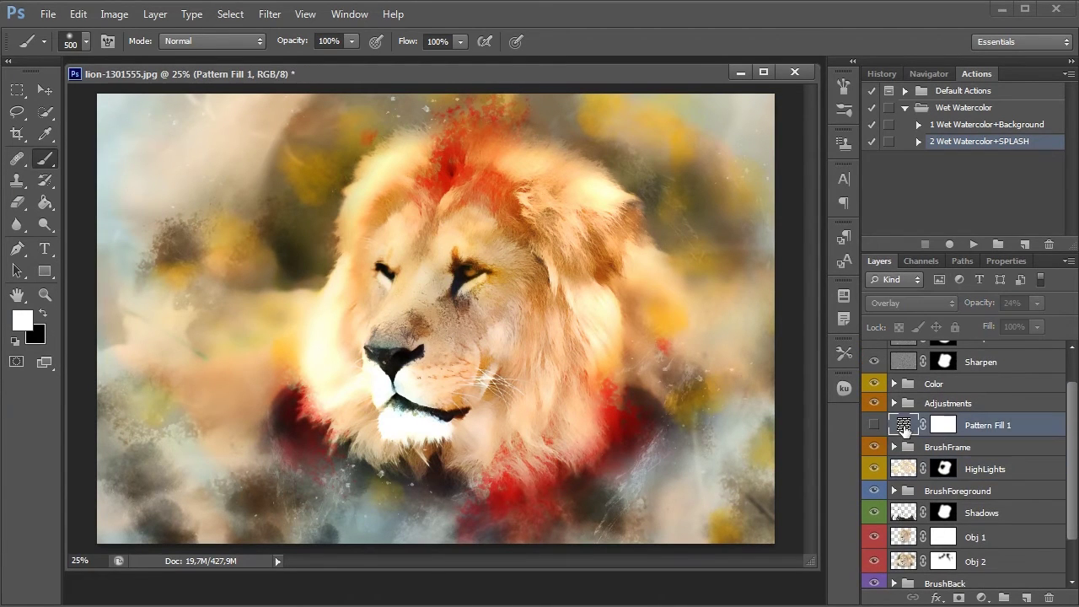
{"action": "left_click", "coordinate": [875, 425]}
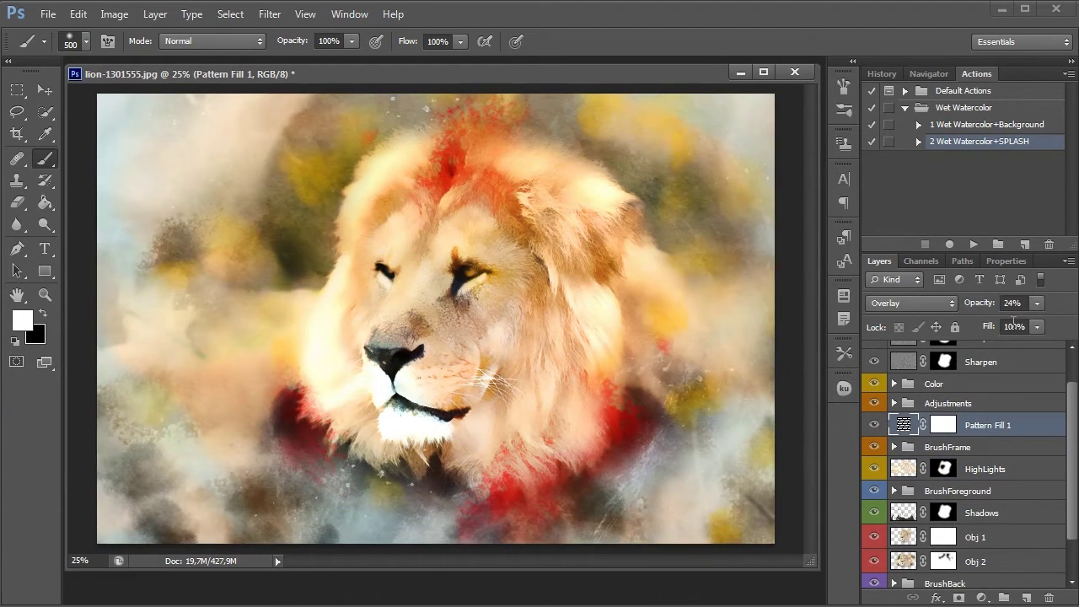
{"action": "left_click", "coordinate": [1036, 303]}
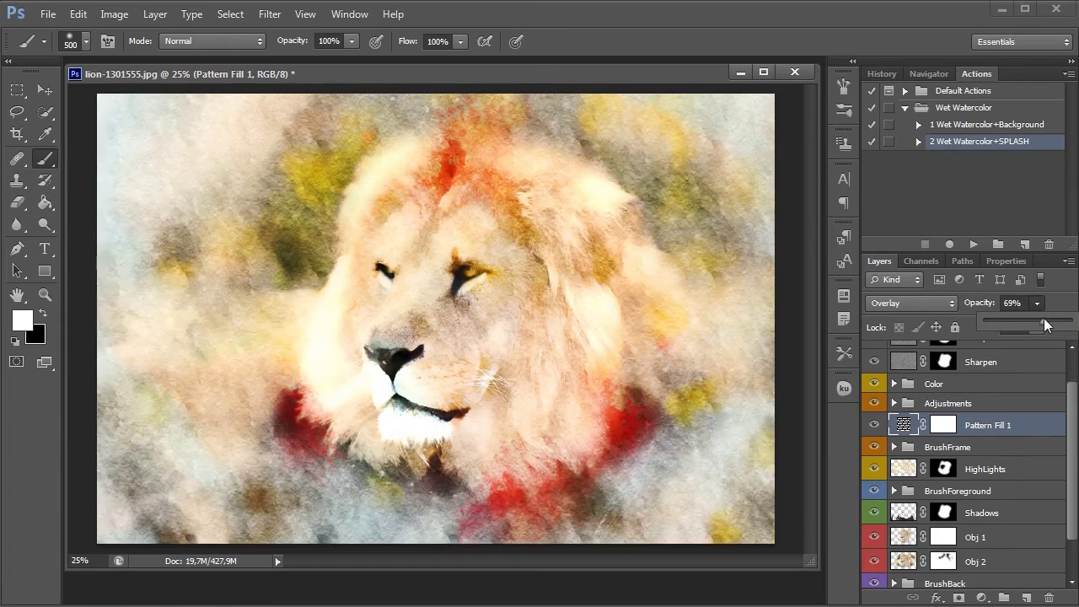
{"action": "left_click_drag", "start_coordinate": [1044, 326], "coordinate": [1031, 322]}
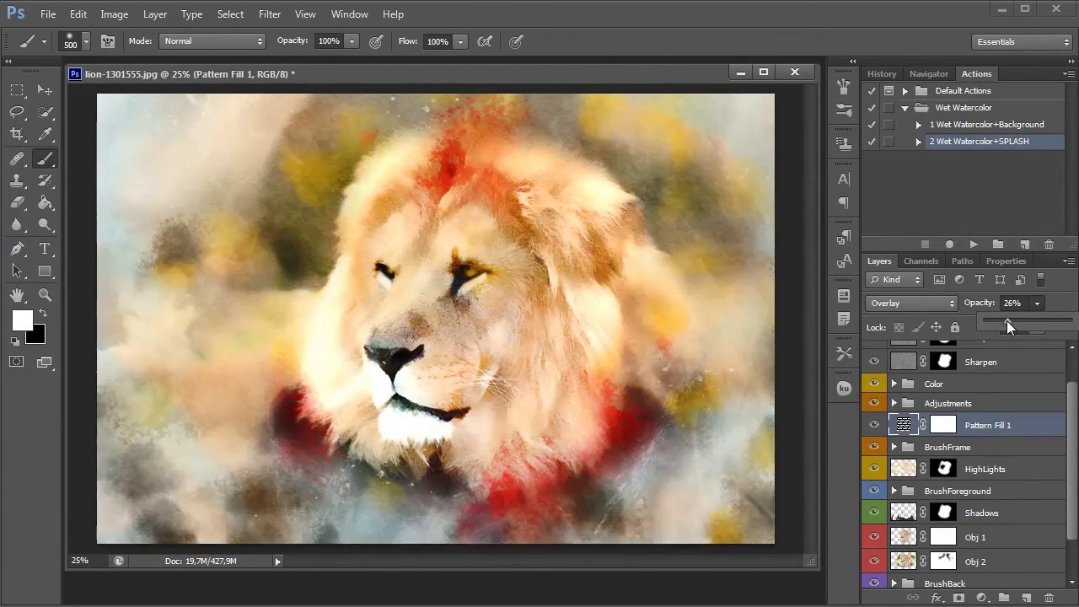
{"action": "left_click", "coordinate": [1036, 305]}
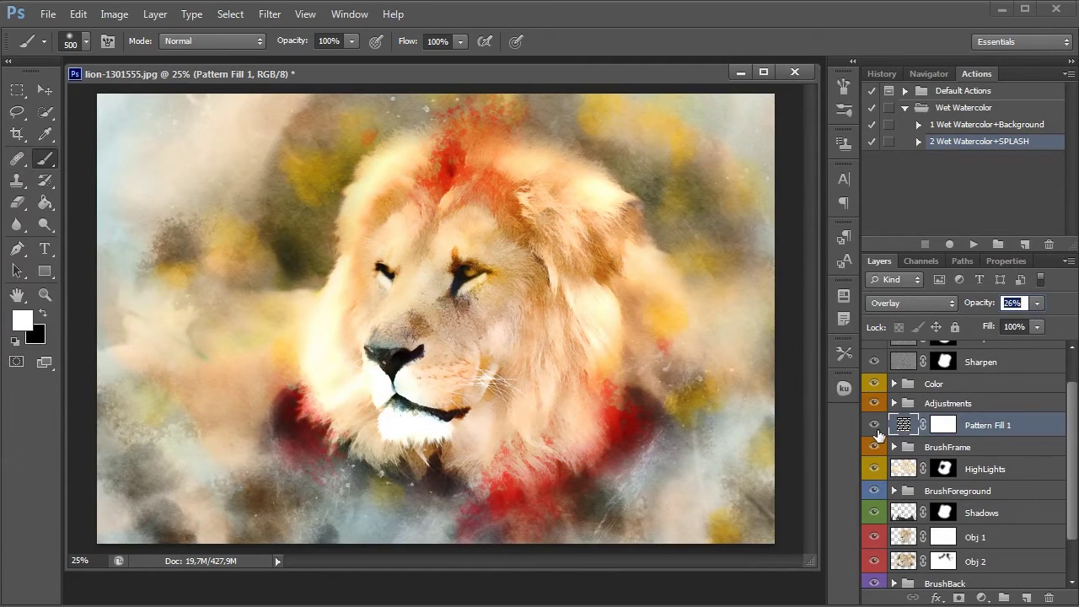
{"action": "left_click", "coordinate": [874, 425]}
{"action": "left_click", "coordinate": [874, 425]}
{"action": "left_click", "coordinate": [874, 424]}
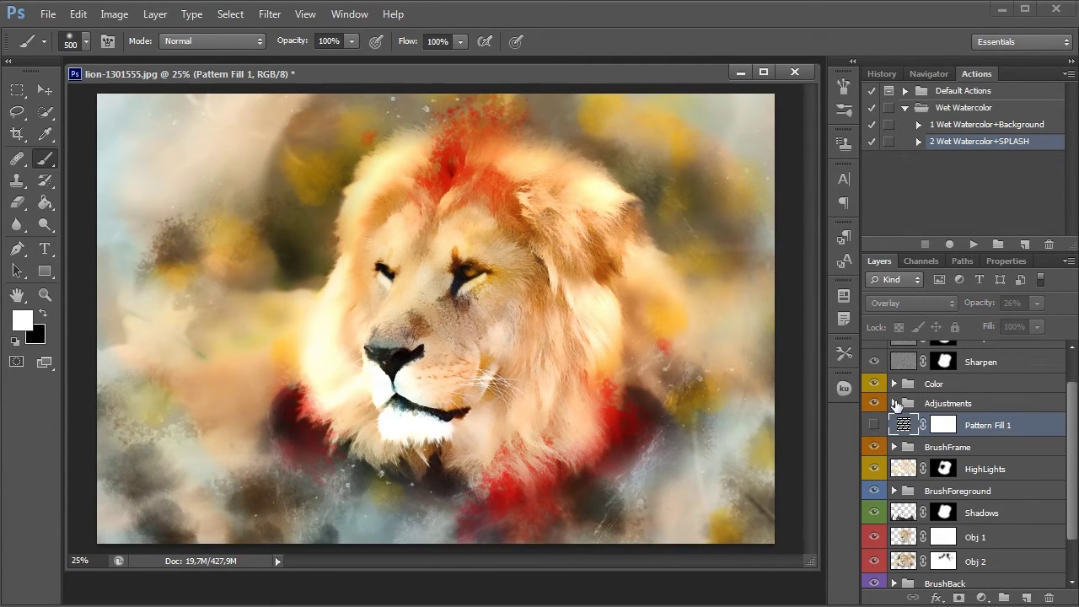
- Enable Hue/Saturation 1 in the Adjustments group with Hue 0 and Saturation +25
{"action": "left_click", "coordinate": [894, 404]}
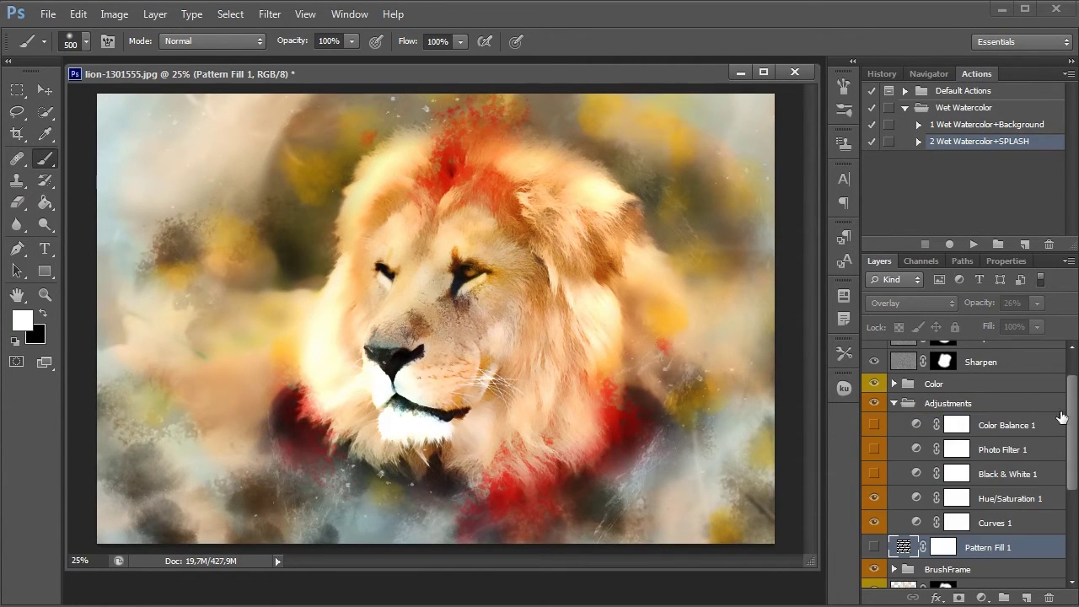
{"action": "scroll", "coordinate": [1059, 414], "scroll_direction": "down", "scroll_amount": 1}
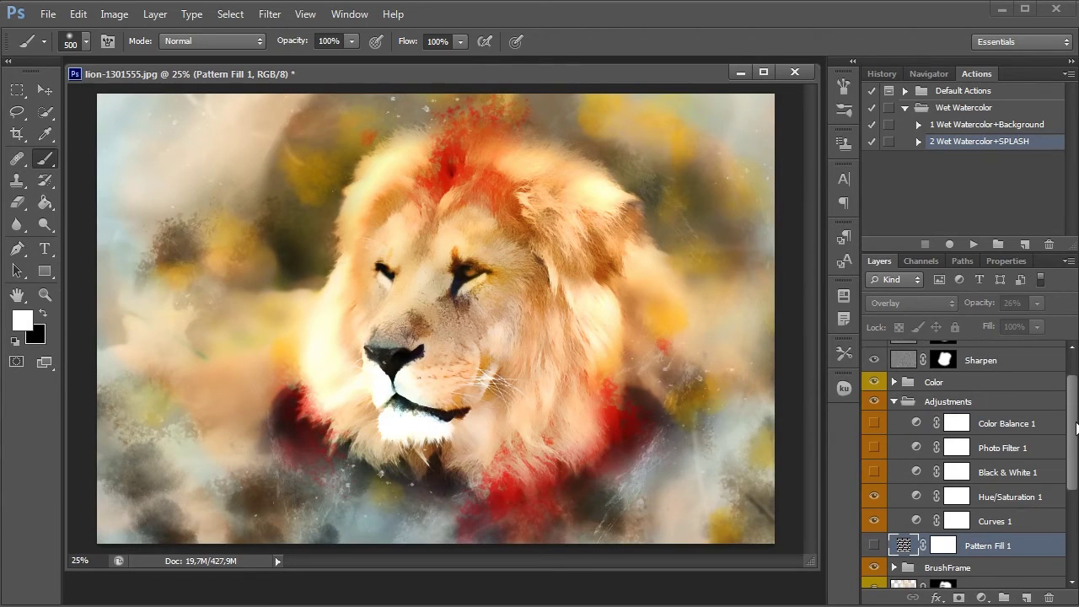
{"action": "left_click", "coordinate": [873, 483]}
{"action": "left_click", "coordinate": [898, 483]}
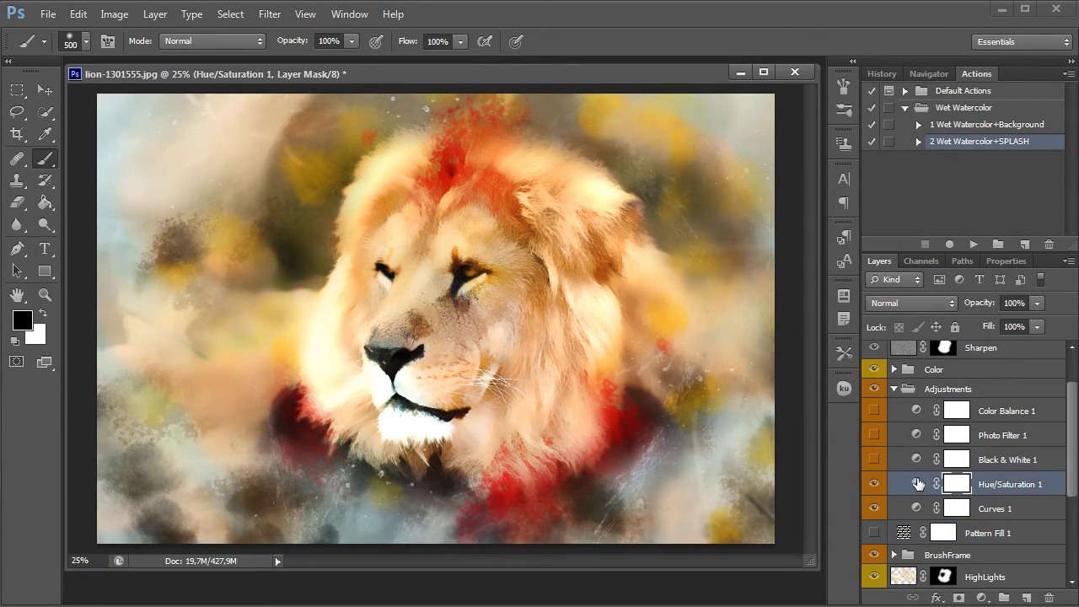
{"action": "double_click", "coordinate": [917, 483]}
{"action": "left_click_drag", "start_coordinate": [982, 410], "coordinate": [998, 406]}
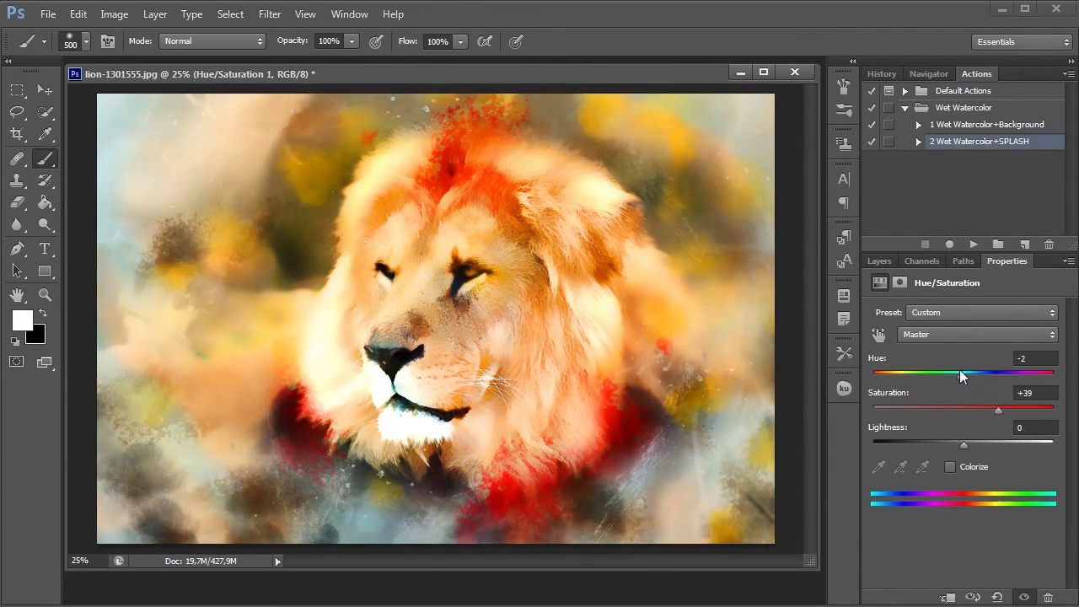
{"action": "mouse_move", "coordinate": [959, 372]}
{"action": "left_mouse_down"}
{"action": "mouse_move", "coordinate": [986, 374]}
{"action": "mouse_move", "coordinate": [947, 377]}
{"action": "left_mouse_up"}
{"action": "left_click_drag", "start_coordinate": [997, 408], "coordinate": [984, 408]}
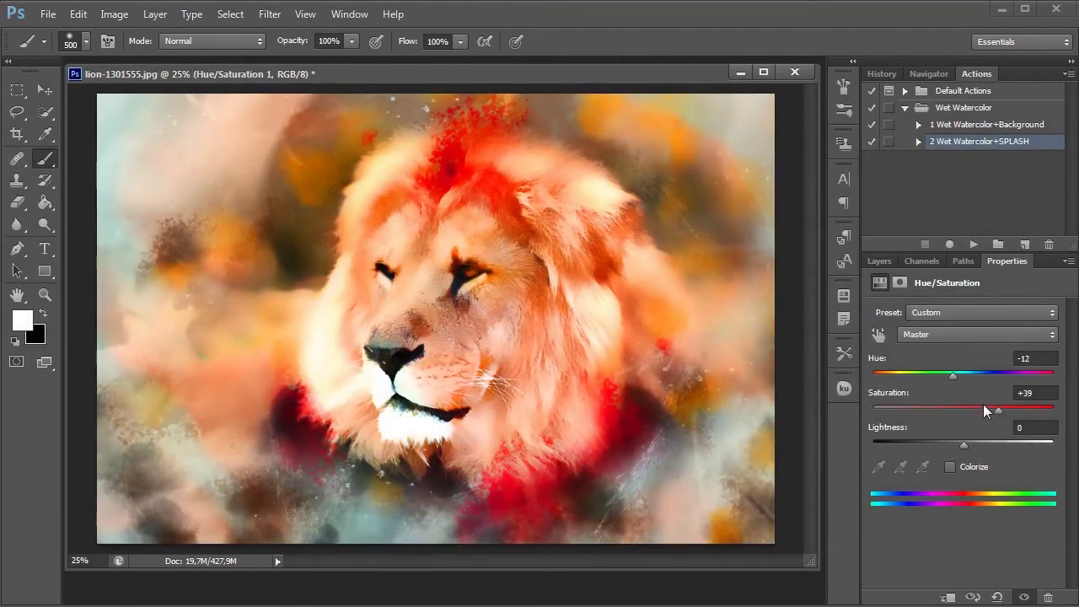
{"action": "left_click_drag", "start_coordinate": [947, 373], "coordinate": [963, 376]}
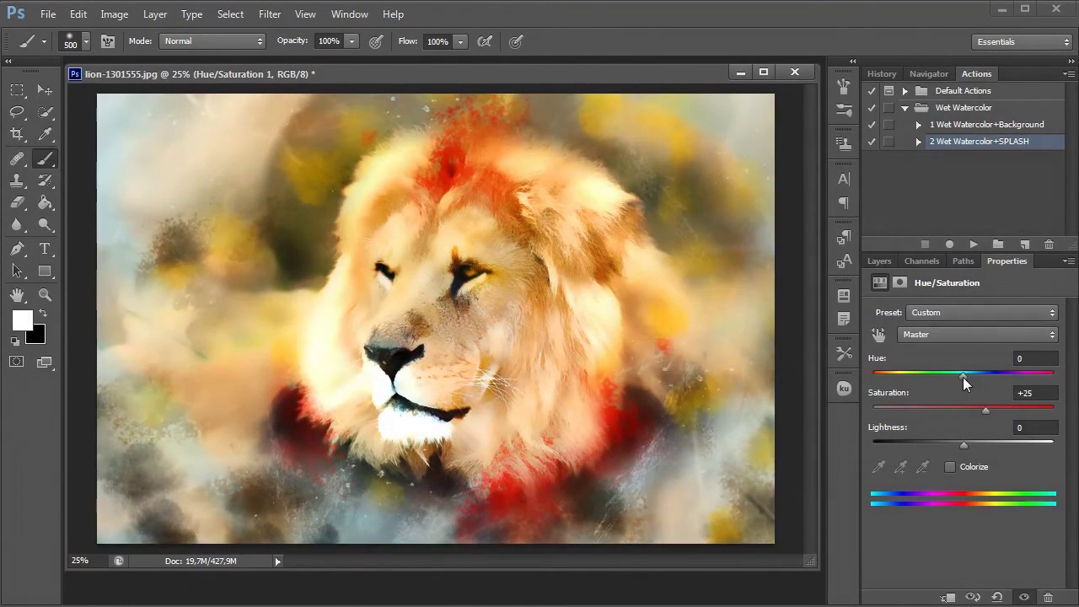
{"action": "left_click", "coordinate": [876, 262]}
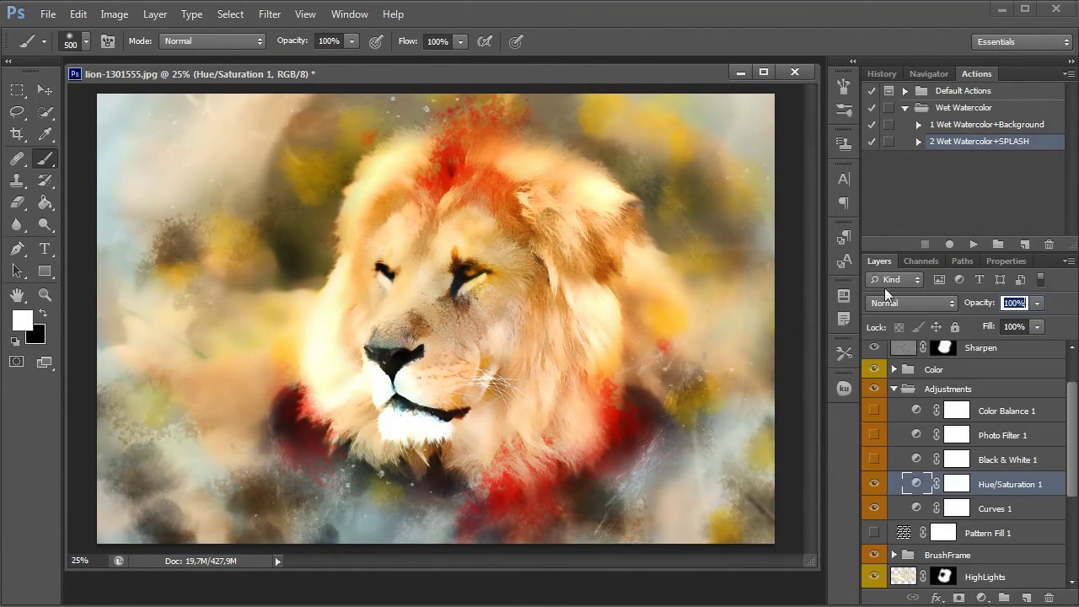
- Preview the Black & White 1 greyscale conversion and leave it turned off
{"action": "left_click", "coordinate": [890, 463]}
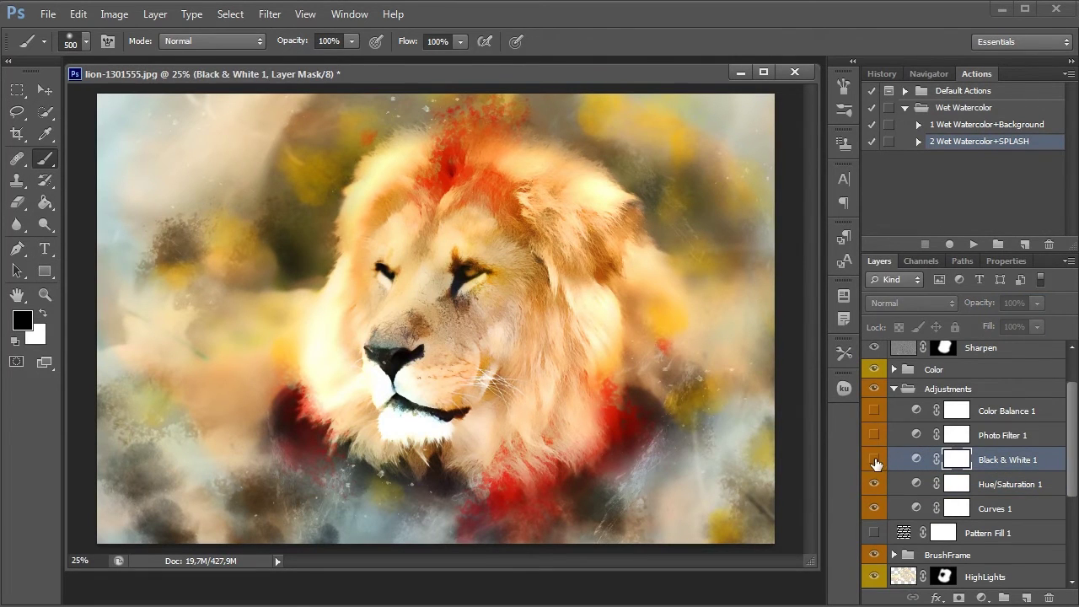
{"action": "left_click", "coordinate": [873, 460]}
{"action": "left_click", "coordinate": [873, 459]}
{"action": "left_click", "coordinate": [873, 459]}
{"action": "left_click", "coordinate": [873, 459]}
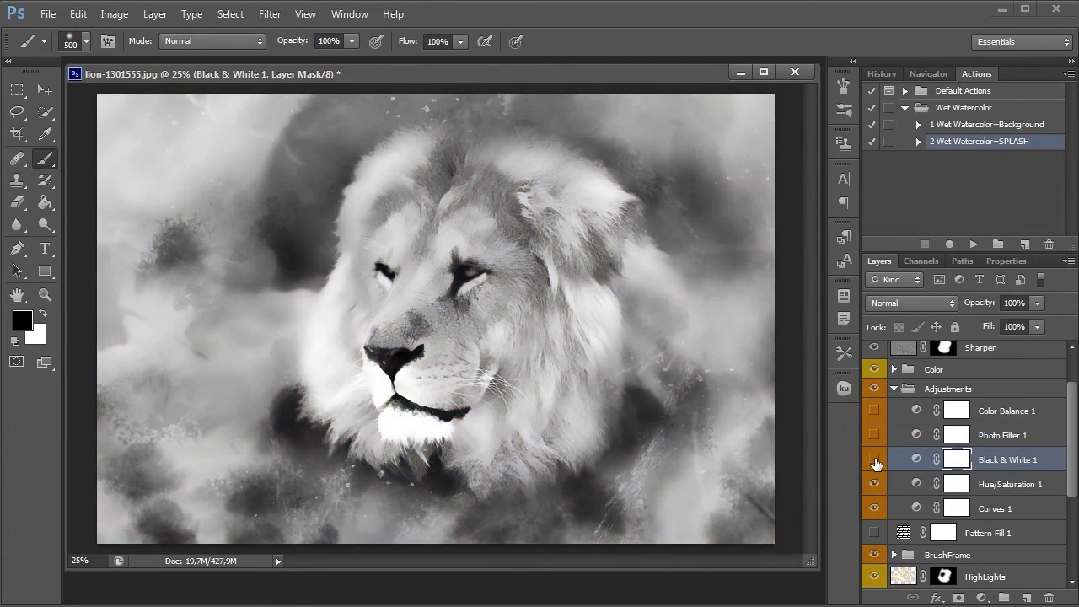
{"action": "left_click", "coordinate": [873, 460]}
{"action": "left_click", "coordinate": [873, 460]}
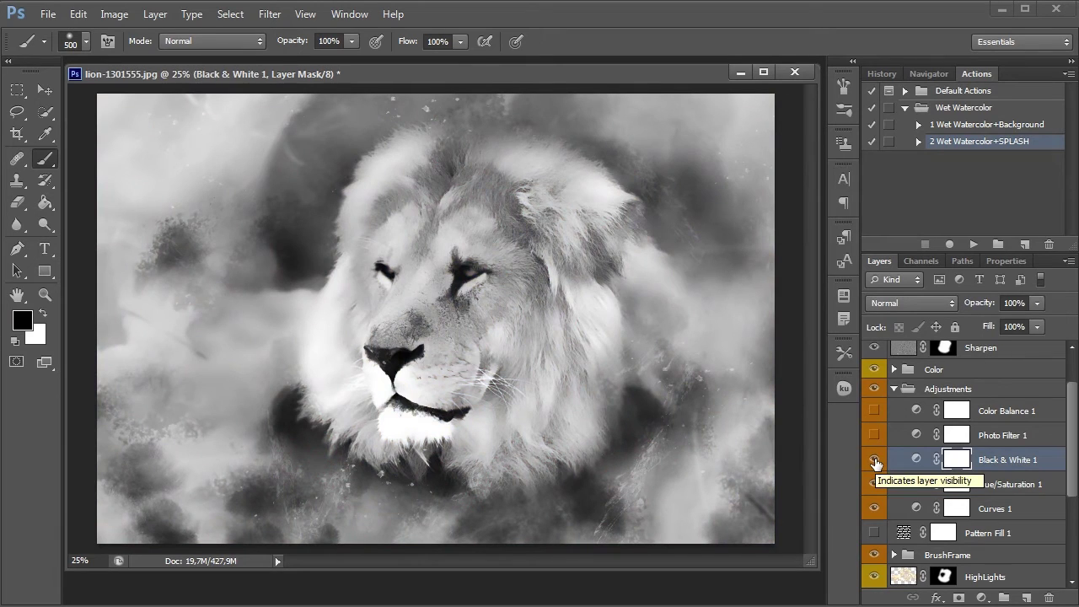
{"action": "left_click", "coordinate": [874, 460]}
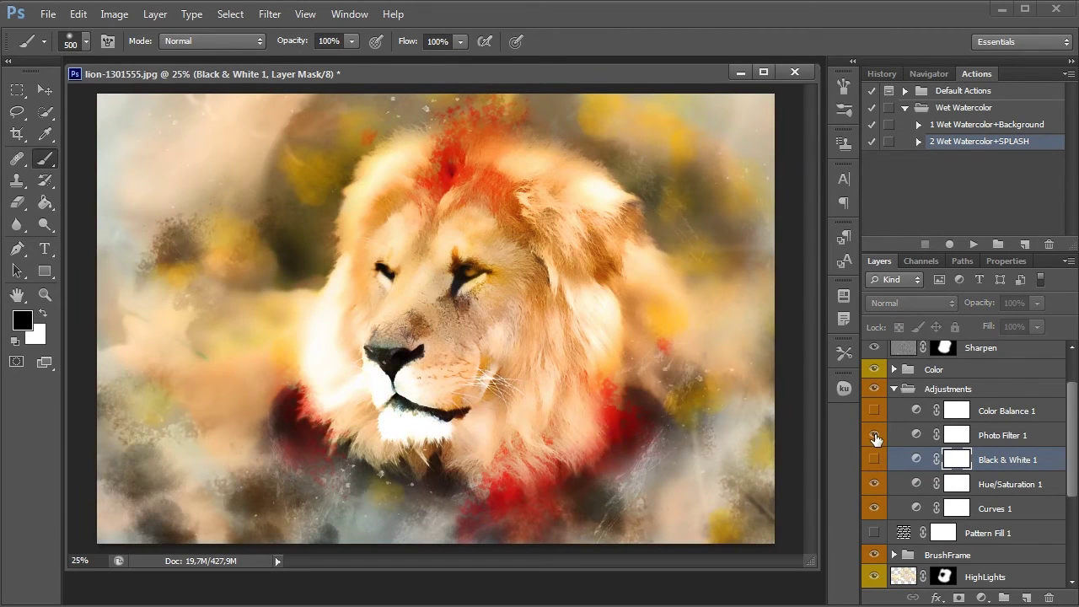
- Set Photo Filter 1 Warming (85) to 59% density, hide it, and enable Color Balance 1
{"action": "left_click", "coordinate": [916, 435]}
{"action": "left_click", "coordinate": [874, 435]}
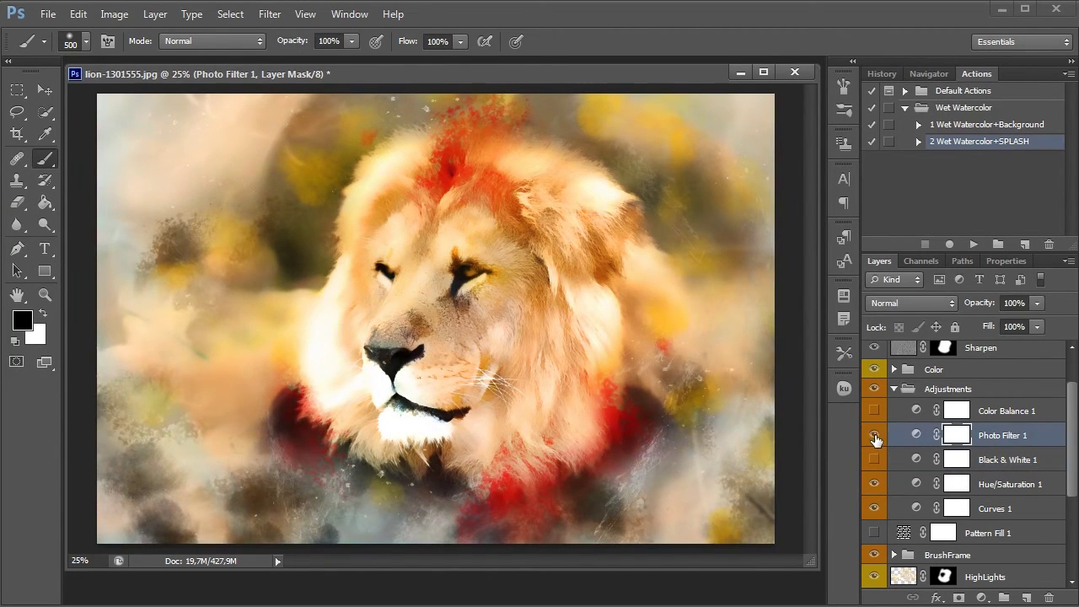
{"action": "left_click", "coordinate": [917, 435]}
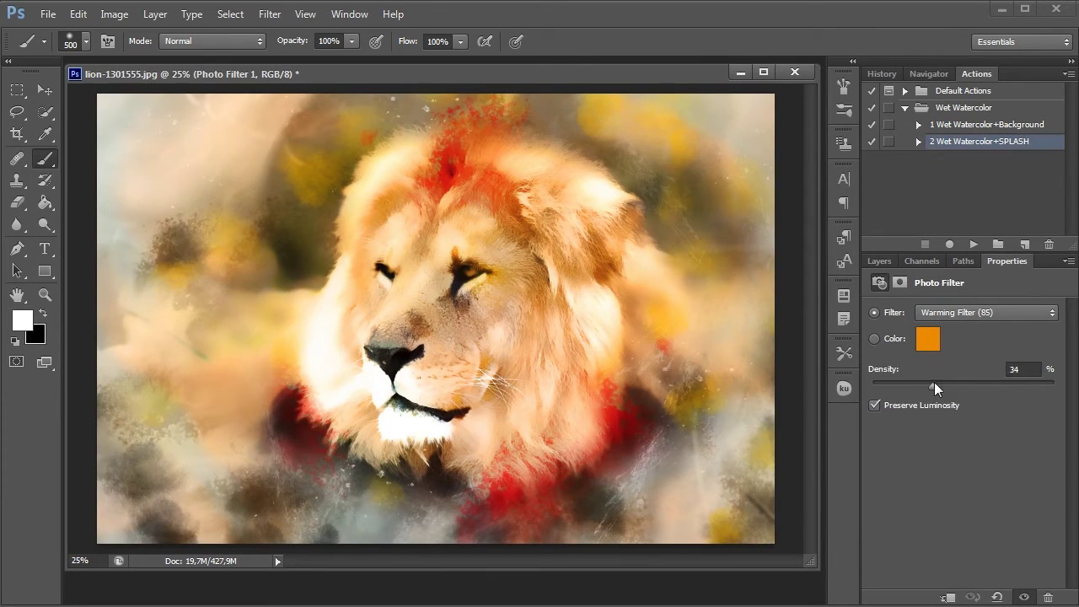
{"action": "left_click_drag", "start_coordinate": [1059, 376], "coordinate": [1014, 369]}
{"action": "left_click", "coordinate": [891, 263]}
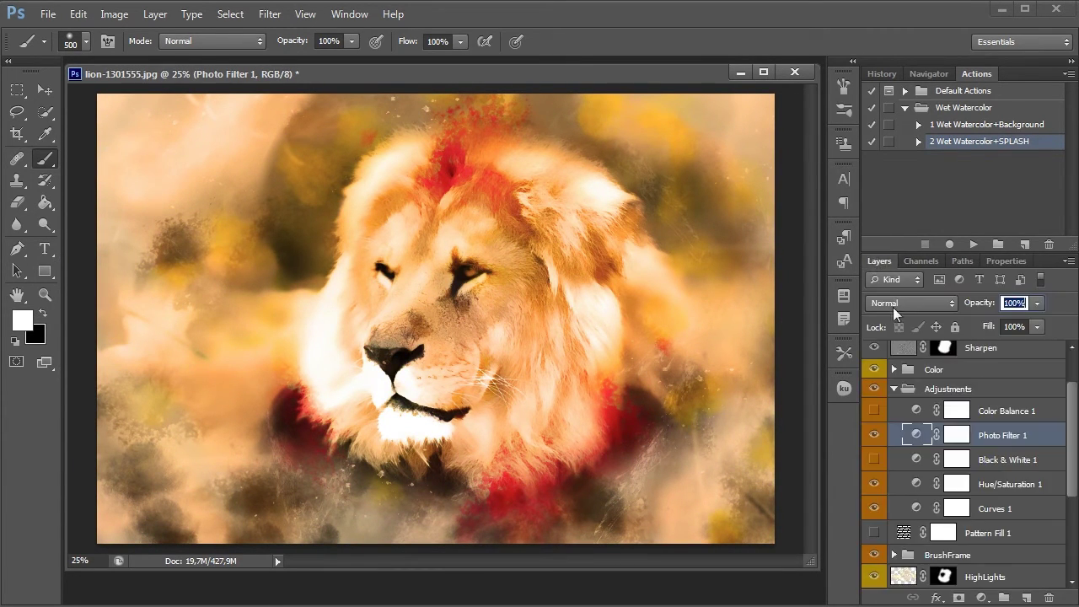
{"action": "left_click", "coordinate": [873, 435]}
{"action": "left_click", "coordinate": [874, 411]}
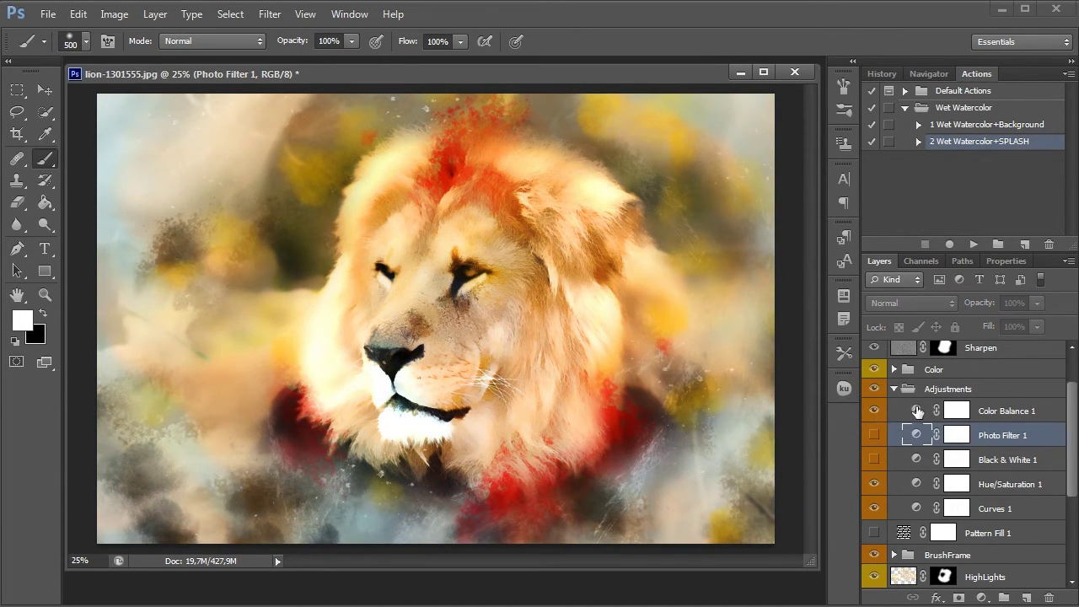
- Set Color Balance 1 midtones to Cyan/Red -31, Magenta/Green -18, Yellow/Blue +18
{"action": "double_click", "coordinate": [916, 410]}
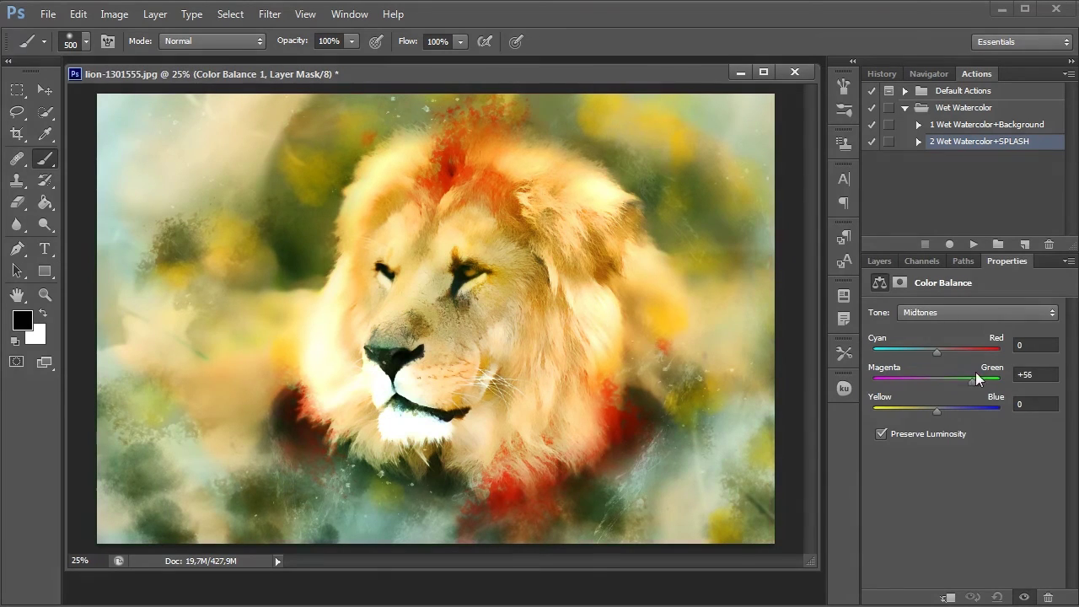
{"action": "mouse_move", "coordinate": [964, 371]}
{"action": "left_mouse_down"}
{"action": "mouse_move", "coordinate": [926, 378]}
{"action": "mouse_move", "coordinate": [901, 409]}
{"action": "mouse_move", "coordinate": [948, 409]}
{"action": "left_mouse_up"}
{"action": "mouse_move", "coordinate": [937, 352]}
{"action": "left_mouse_down"}
{"action": "mouse_move", "coordinate": [973, 352]}
{"action": "mouse_move", "coordinate": [901, 352]}
{"action": "mouse_move", "coordinate": [981, 346]}
{"action": "mouse_move", "coordinate": [889, 347]}
{"action": "mouse_move", "coordinate": [968, 346]}
{"action": "mouse_move", "coordinate": [917, 347]}
{"action": "left_mouse_up"}
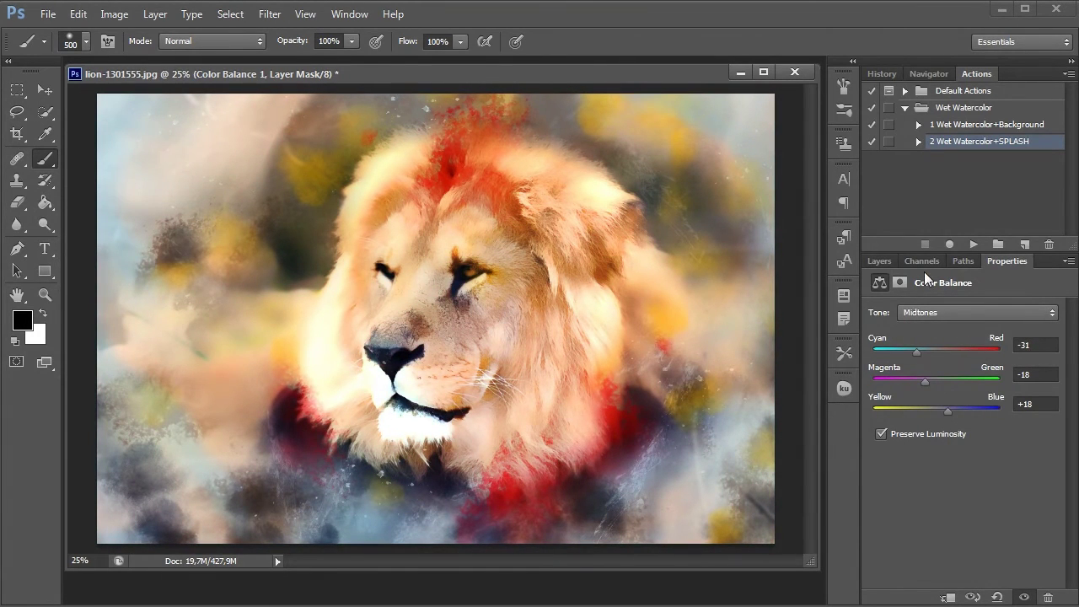
- Lower Color Balance 1 to 63% opacity, then collapse Adjustments and expand the Color group
{"action": "left_click", "coordinate": [880, 261]}
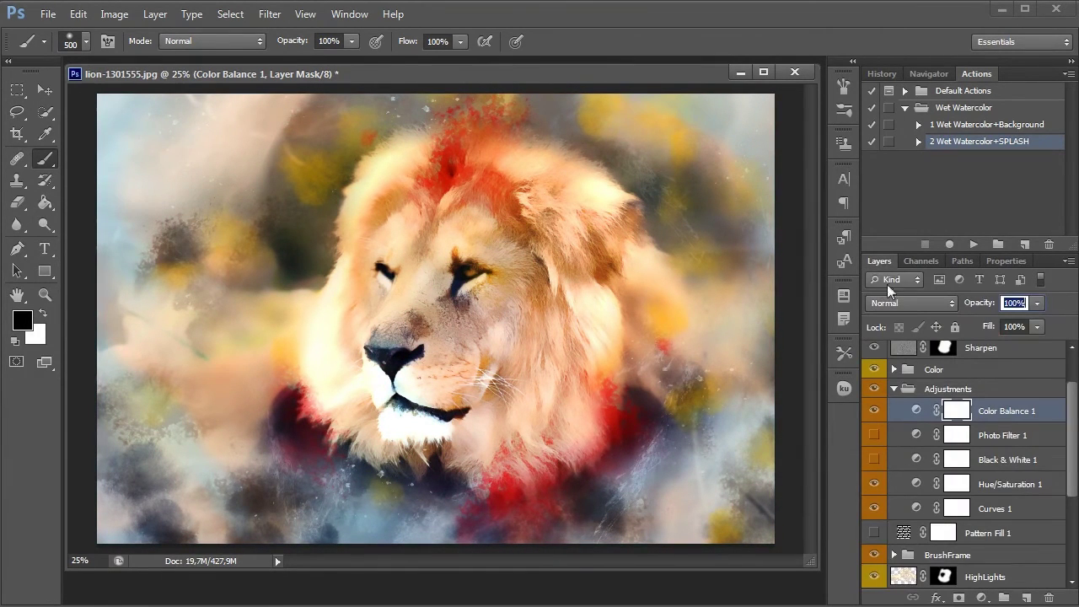
{"action": "left_click", "coordinate": [1035, 305]}
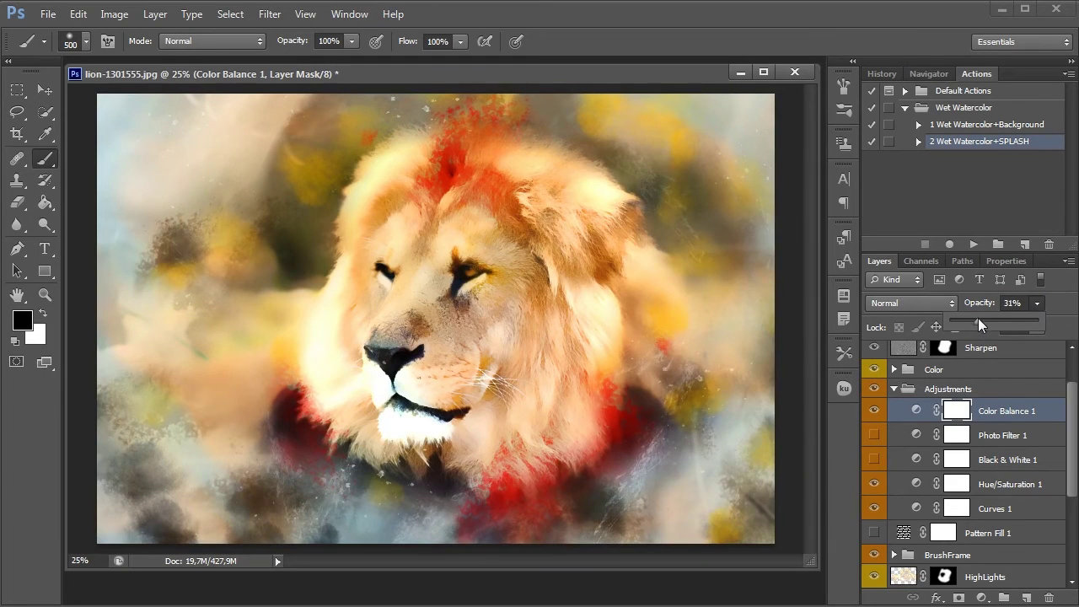
{"action": "type", "text": "63"}
{"action": "left_click", "coordinate": [916, 410]}
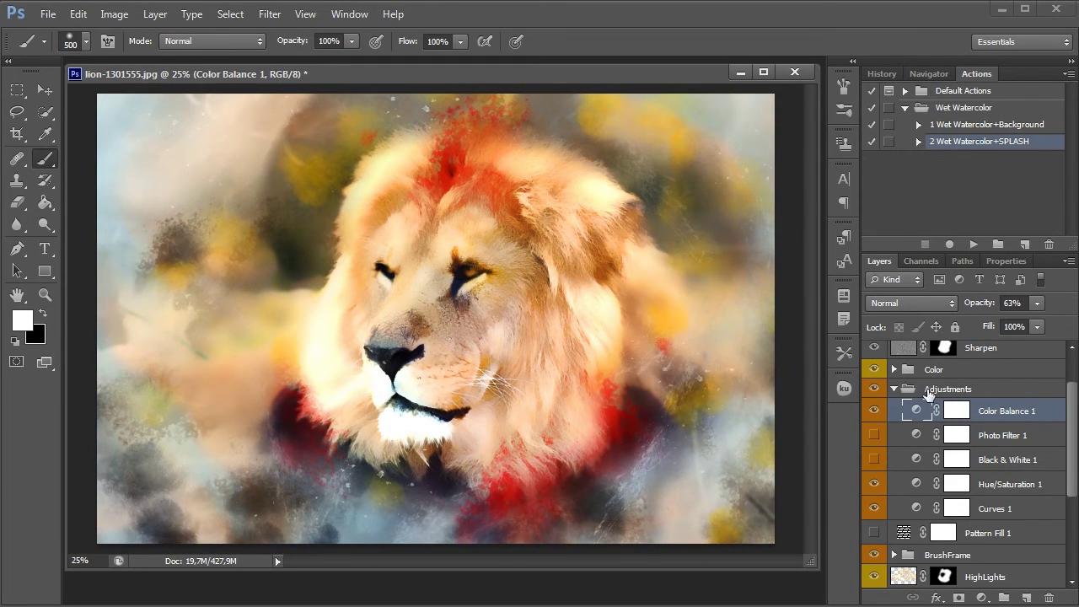
{"action": "left_click", "coordinate": [895, 390]}
{"action": "left_click", "coordinate": [893, 369]}
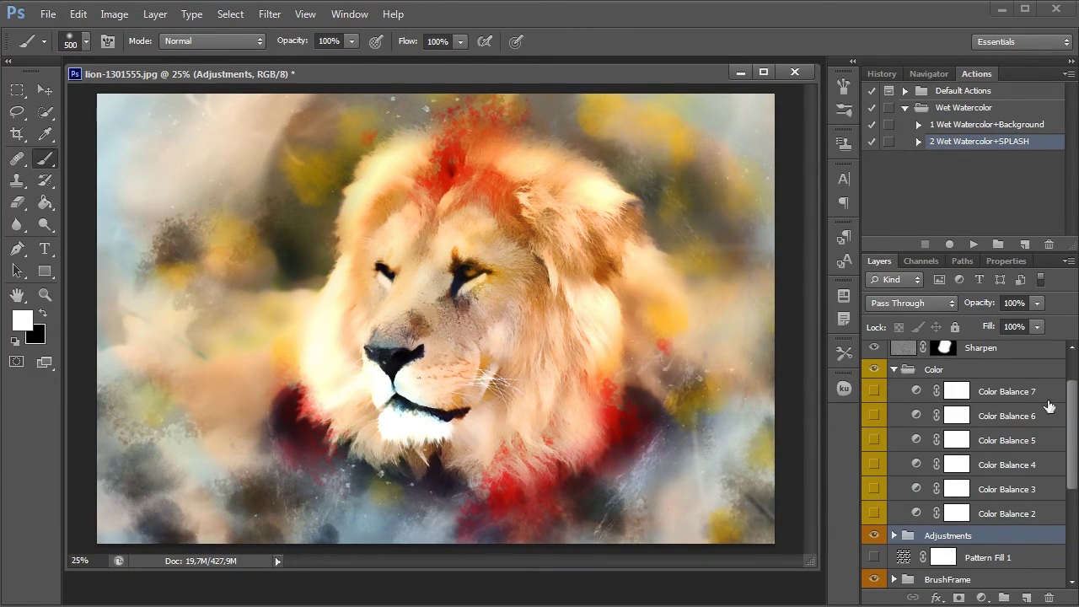
- Preview the Color Balance 2 through 7 tints in turn, leaving Color Balance 7 on
{"action": "left_click", "coordinate": [909, 514]}
{"action": "left_click", "coordinate": [874, 513]}
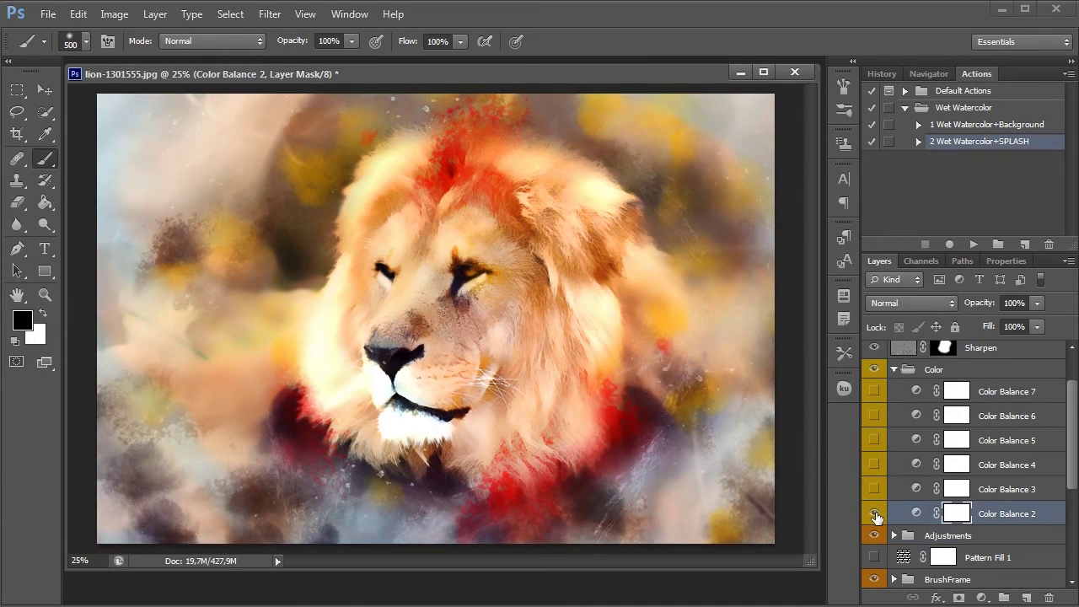
{"action": "left_click", "coordinate": [874, 513]}
{"action": "left_click", "coordinate": [874, 489]}
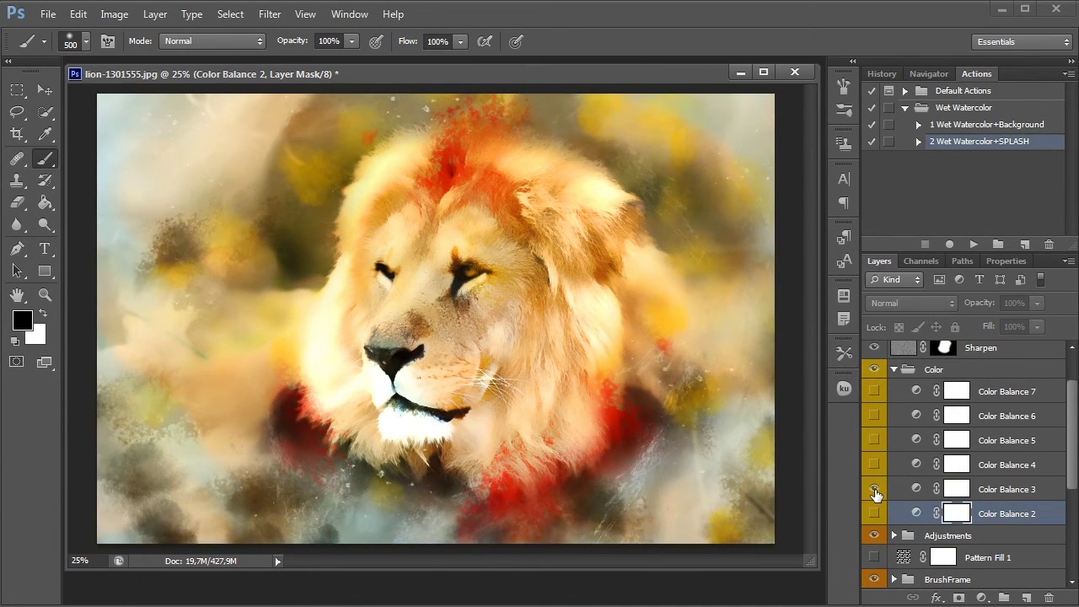
{"action": "left_click", "coordinate": [874, 489]}
{"action": "left_click", "coordinate": [874, 465]}
{"action": "left_click", "coordinate": [874, 466]}
{"action": "left_click", "coordinate": [873, 440]}
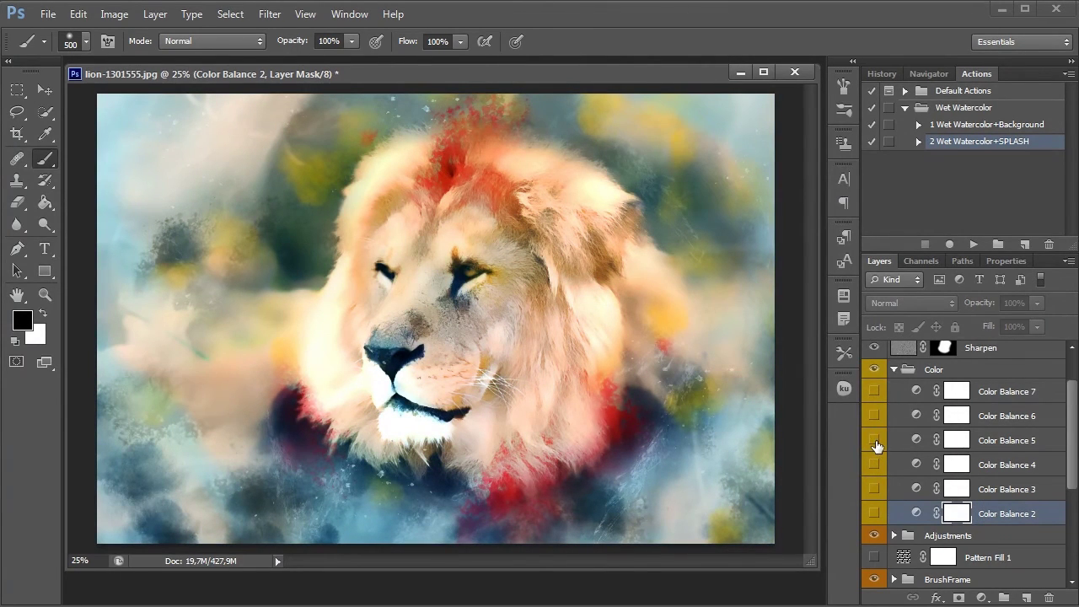
{"action": "left_click", "coordinate": [874, 440]}
{"action": "left_click", "coordinate": [874, 416]}
{"action": "left_click", "coordinate": [874, 416]}
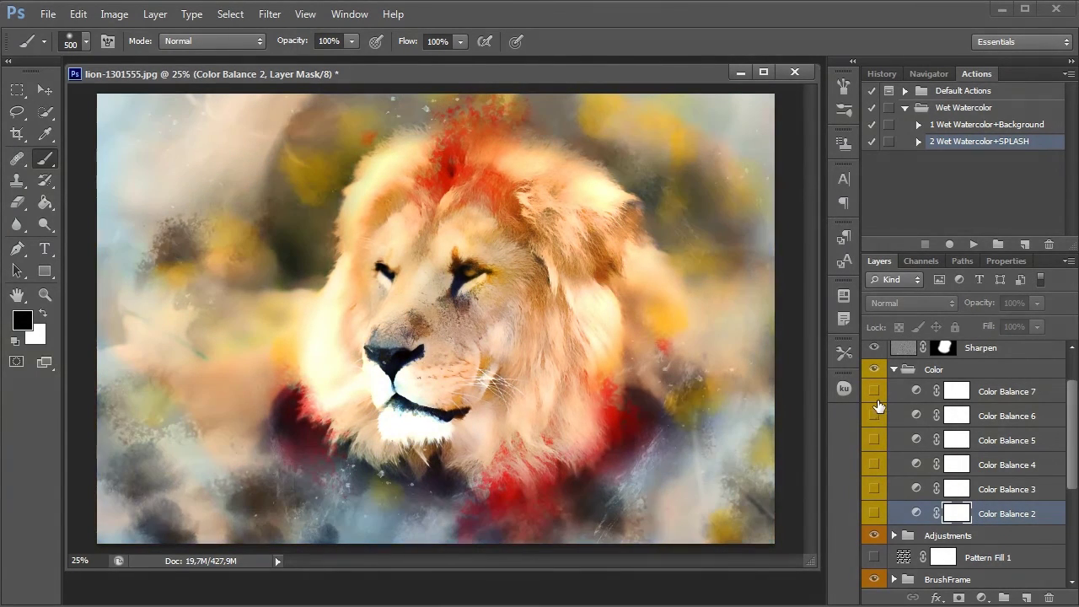
{"action": "left_click", "coordinate": [874, 391]}
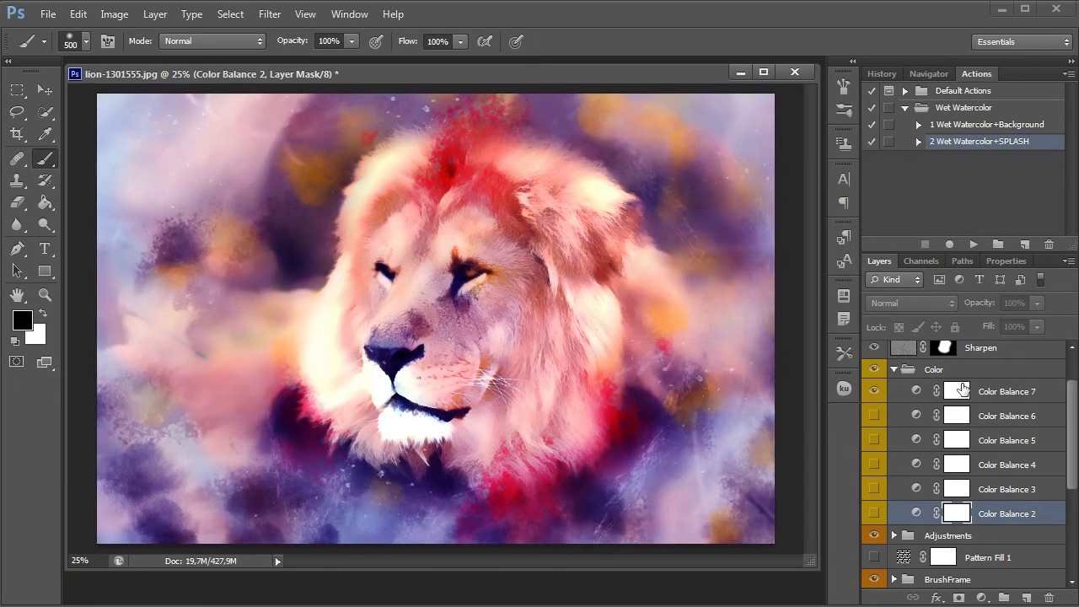
- Paint the Color Balance 7 mask black over the mane and chest
{"action": "left_click", "coordinate": [960, 390]}
{"action": "left_click_drag", "start_coordinate": [415, 153], "coordinate": [605, 39]}
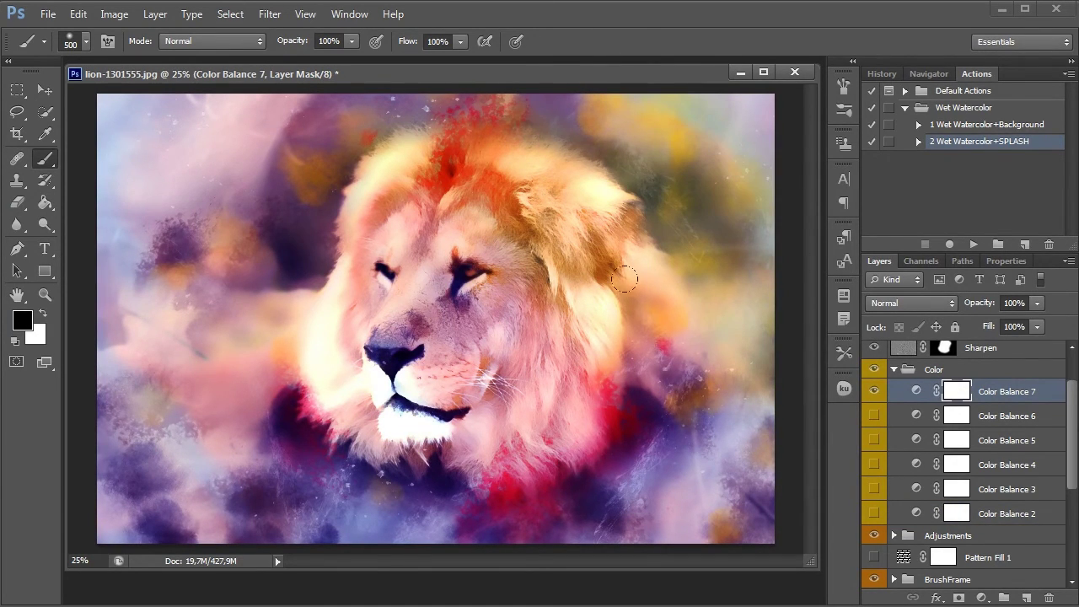
{"action": "mouse_move", "coordinate": [682, 337]}
{"action": "left_mouse_down"}
{"action": "mouse_move", "coordinate": [314, 409]}
{"action": "mouse_move", "coordinate": [750, 497]}
{"action": "left_mouse_up"}
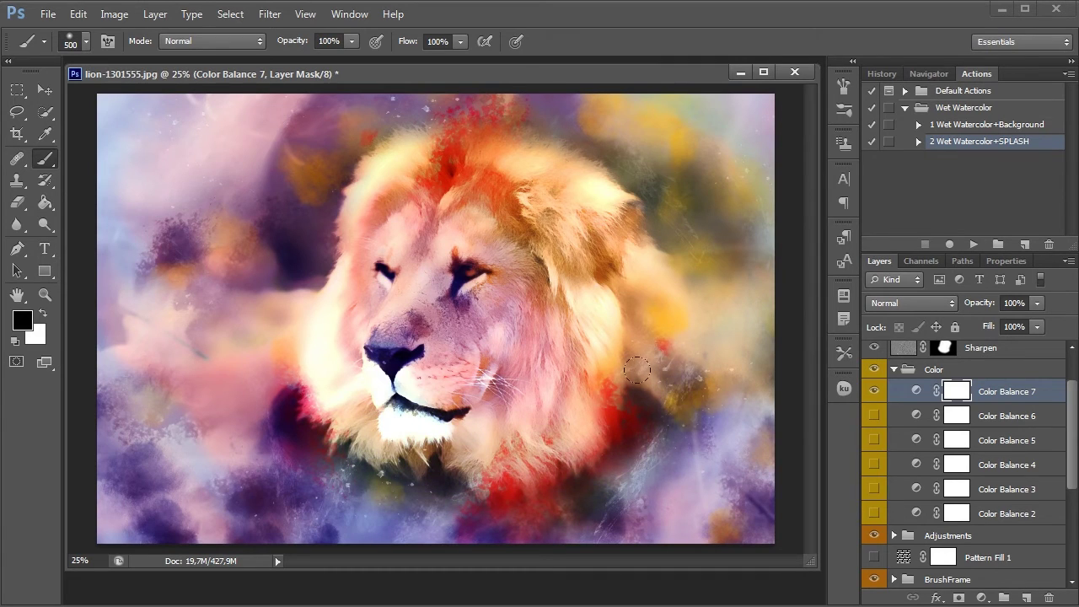
{"action": "left_click_drag", "start_coordinate": [285, 74], "coordinate": [746, 439]}
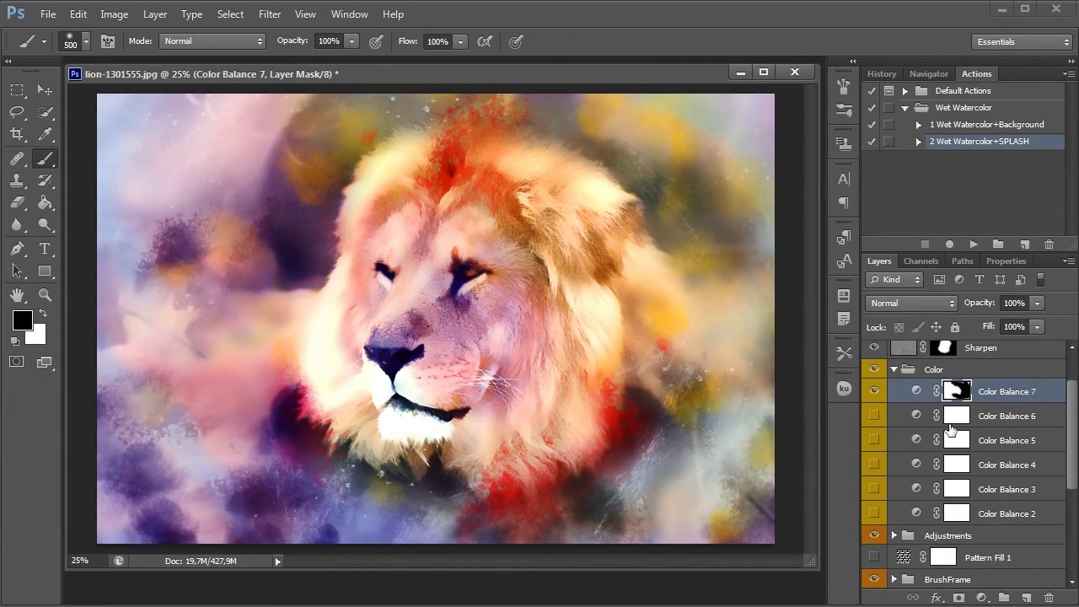
- Turn on Color Balance 6 and mask its tint off the left and lower areas
{"action": "left_click", "coordinate": [875, 416]}
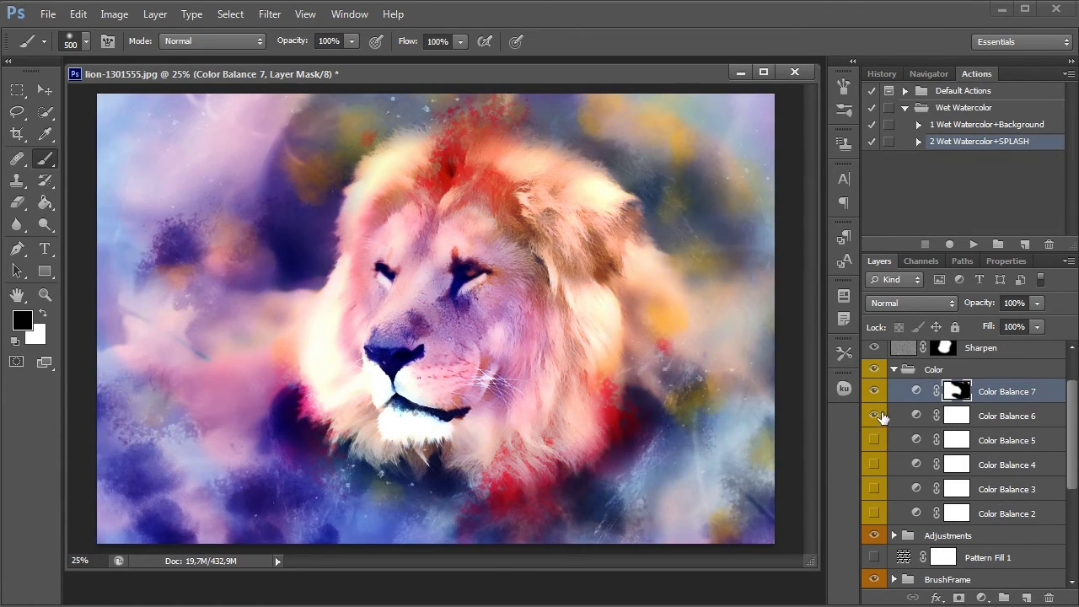
{"action": "left_click", "coordinate": [940, 415]}
{"action": "mouse_move", "coordinate": [284, 191]}
{"action": "left_mouse_down"}
{"action": "mouse_move", "coordinate": [295, 278]}
{"action": "mouse_move", "coordinate": [384, 341]}
{"action": "mouse_move", "coordinate": [293, 457]}
{"action": "mouse_move", "coordinate": [83, 361]}
{"action": "mouse_move", "coordinate": [211, 522]}
{"action": "mouse_move", "coordinate": [548, 530]}
{"action": "mouse_move", "coordinate": [425, 338]}
{"action": "left_mouse_up"}
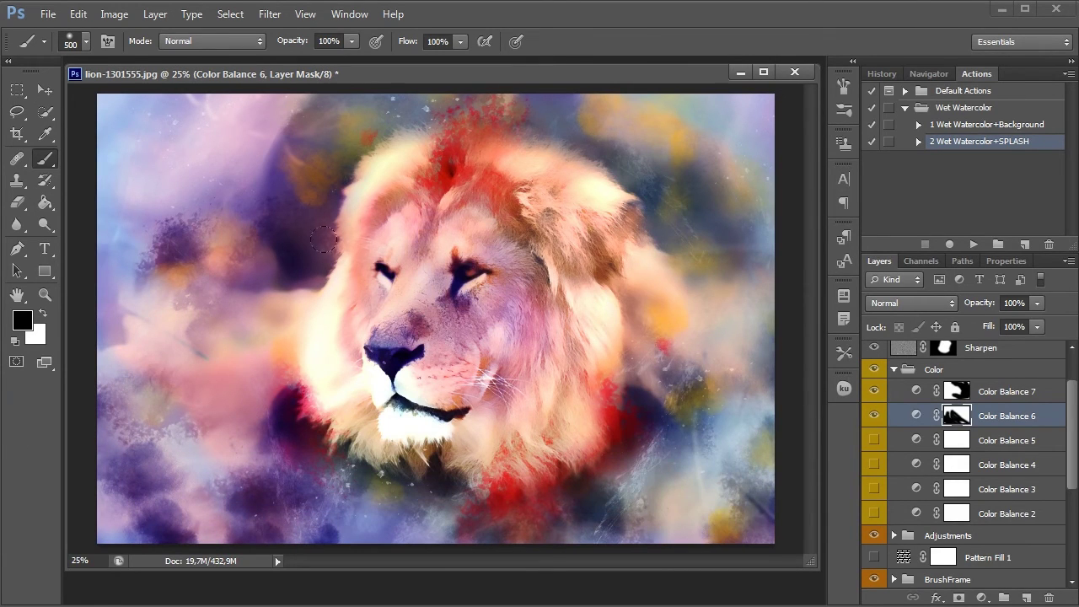
{"action": "left_click_drag", "start_coordinate": [209, 200], "coordinate": [245, 221]}
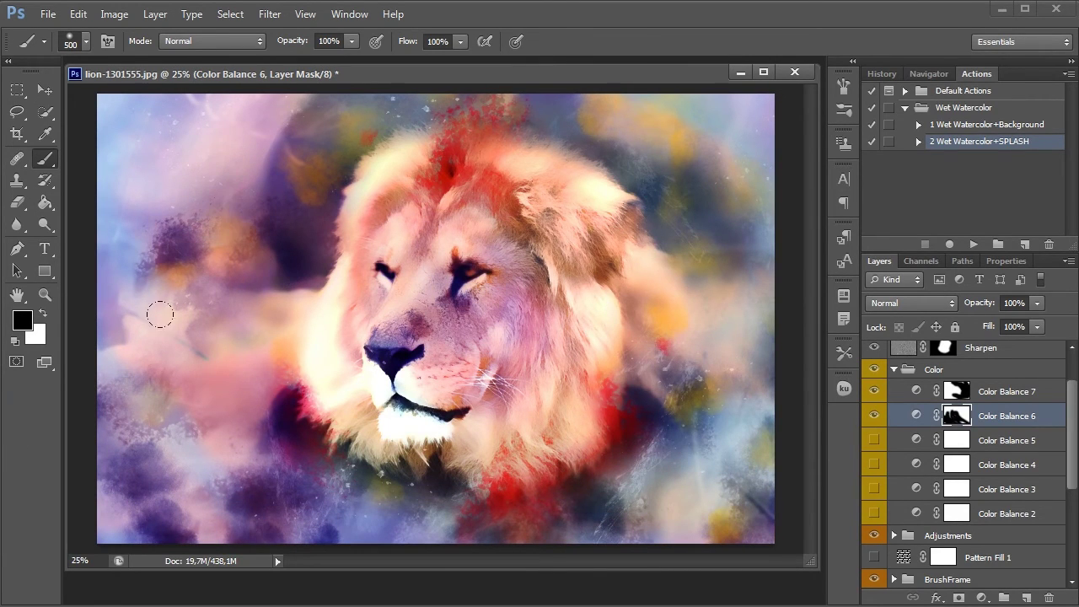
- Compare with the Color group hidden, then refine the Color Balance 7 mask on the face and mane
{"action": "left_click", "coordinate": [874, 369]}
{"action": "left_click", "coordinate": [874, 369]}
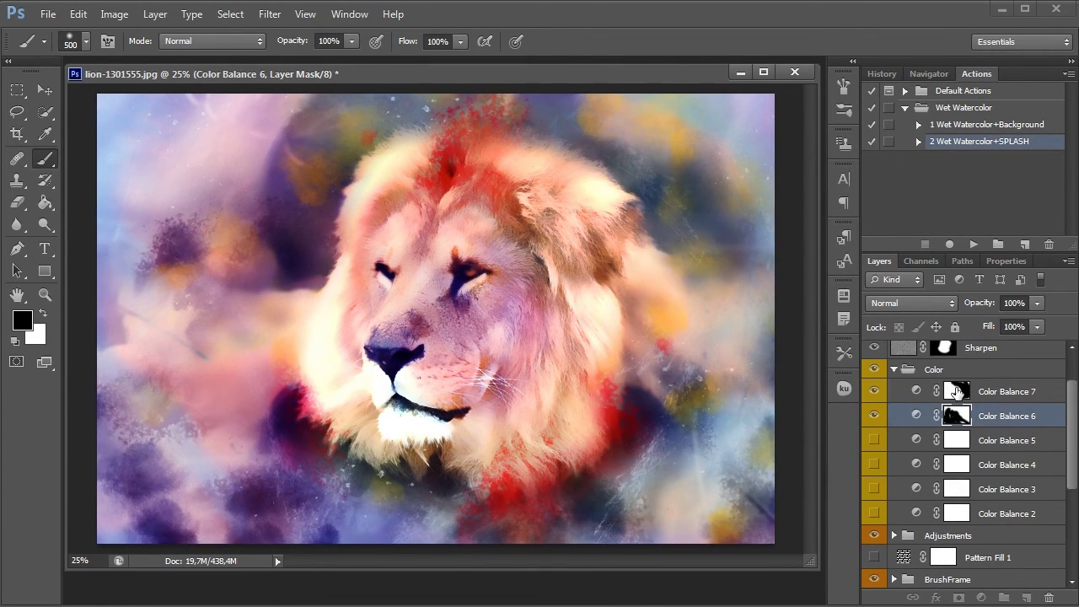
{"action": "left_click", "coordinate": [956, 390]}
{"action": "left_click_drag", "start_coordinate": [315, 166], "coordinate": [309, 290]}
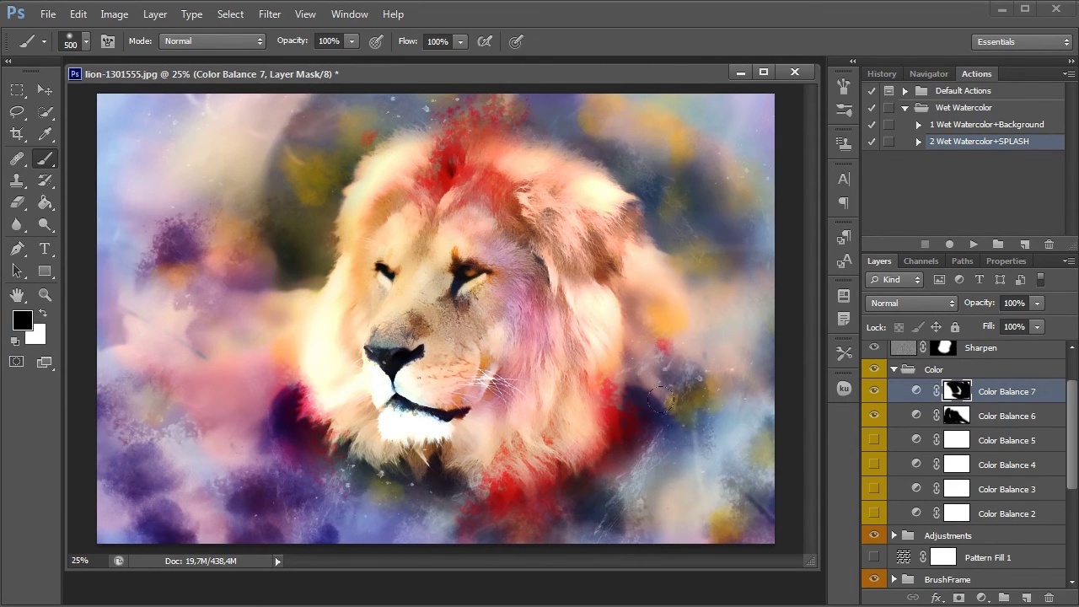
- Add Layer 1 above BrushFrame and choose the 1143 px splatter brush preset
{"action": "left_click", "coordinate": [894, 371]}
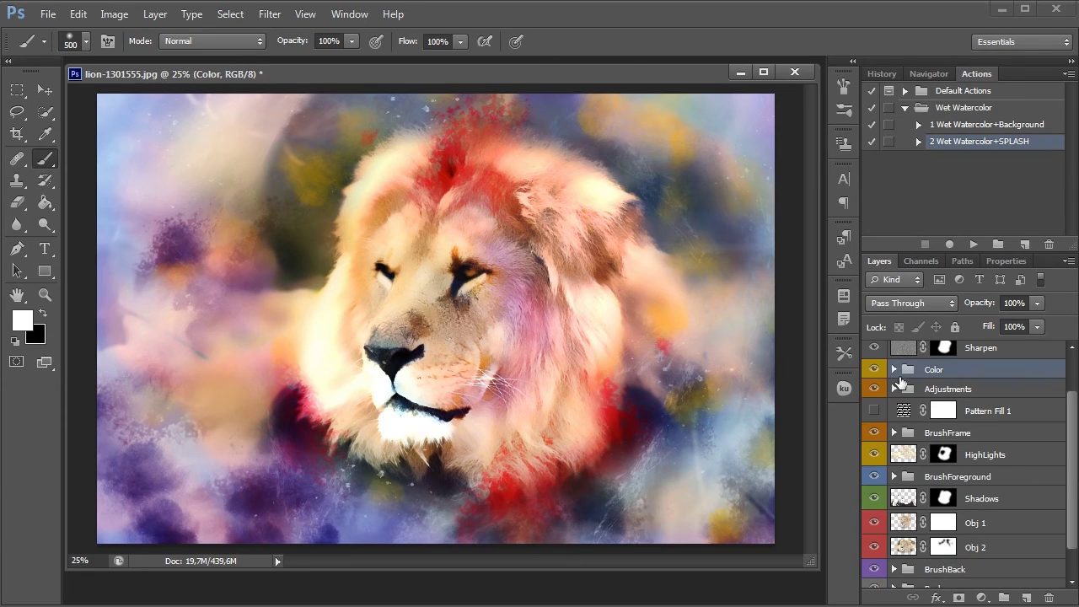
{"action": "left_click", "coordinate": [985, 434]}
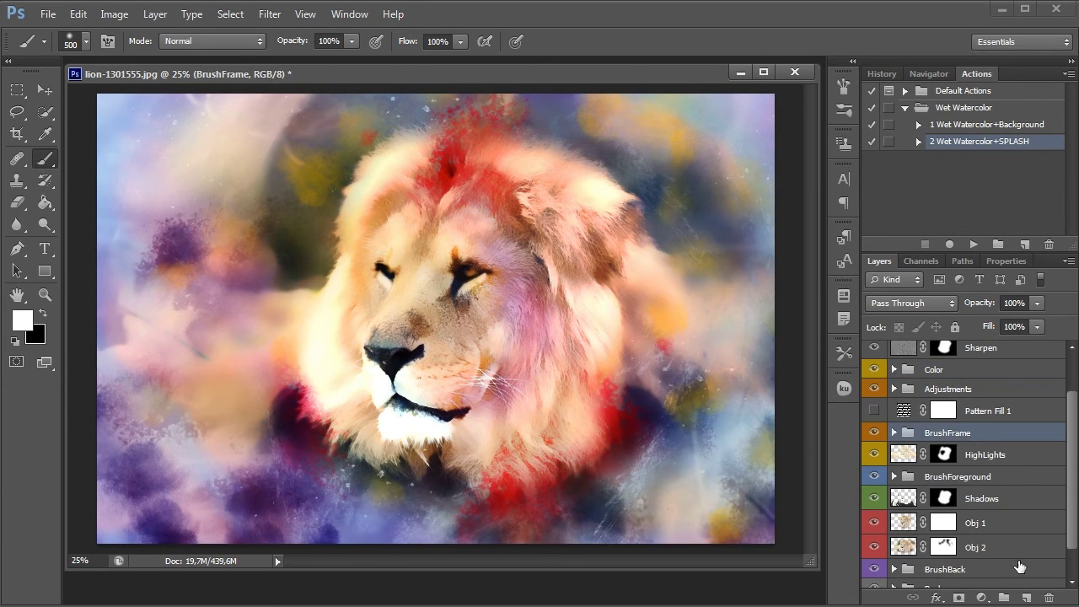
{"action": "left_click", "coordinate": [1028, 596]}
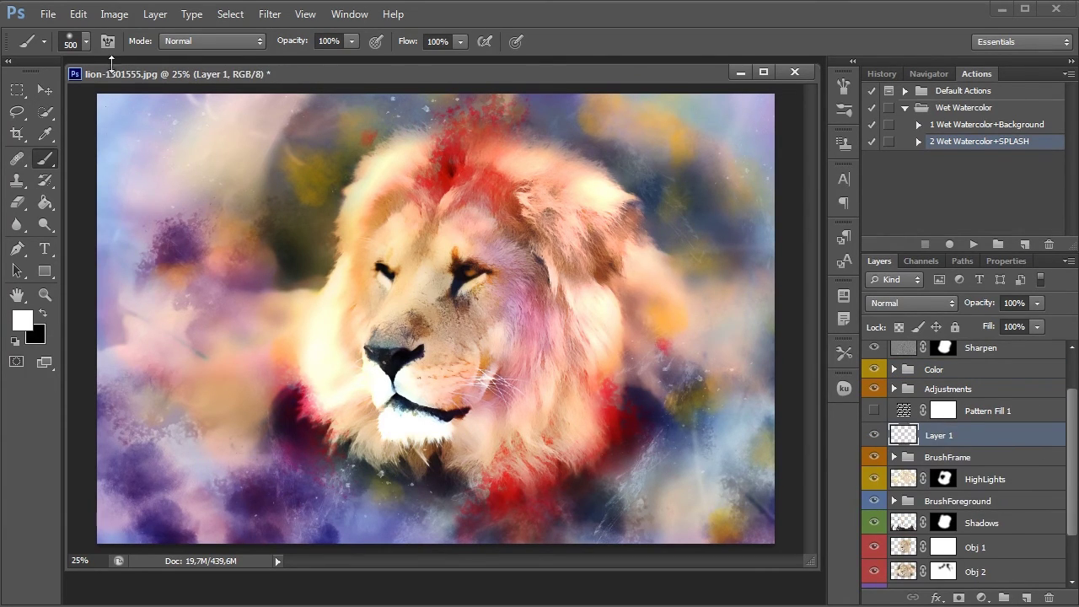
{"action": "left_click", "coordinate": [86, 42]}
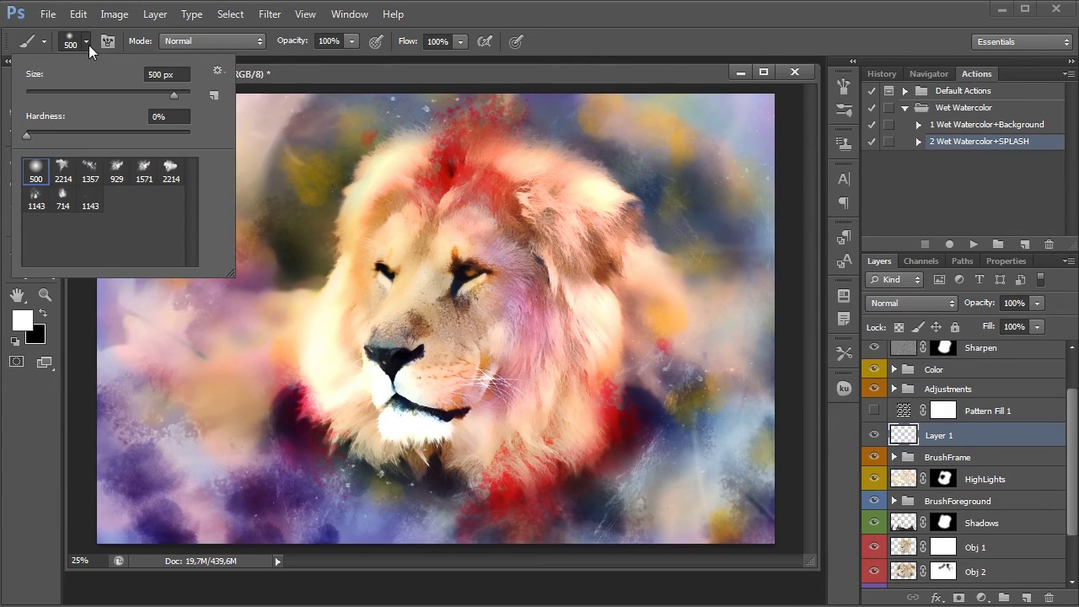
{"action": "left_click", "coordinate": [90, 202]}
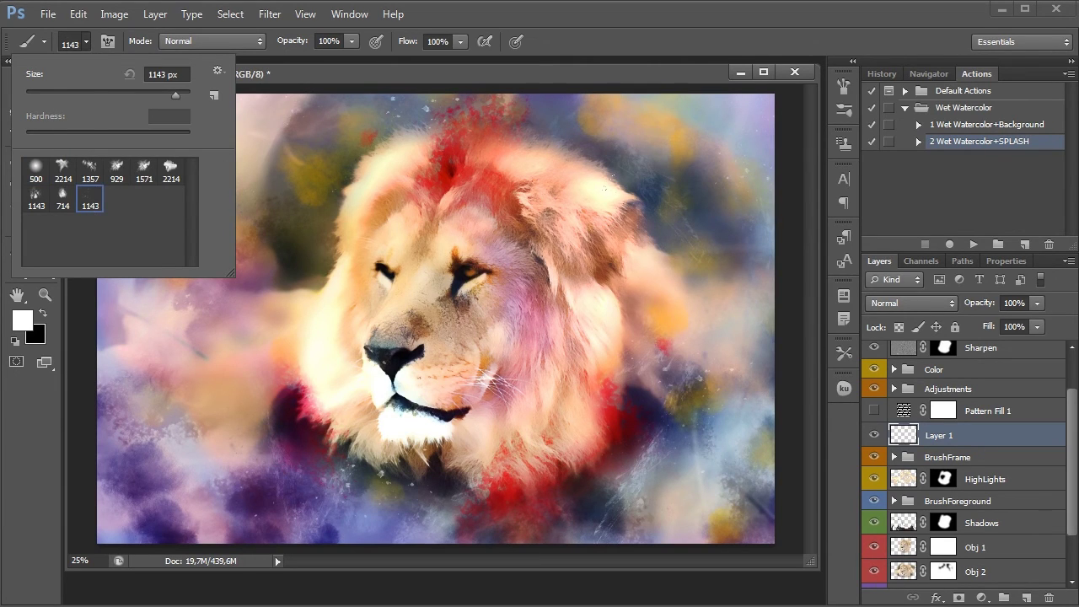
{"action": "key", "text": "Return"}
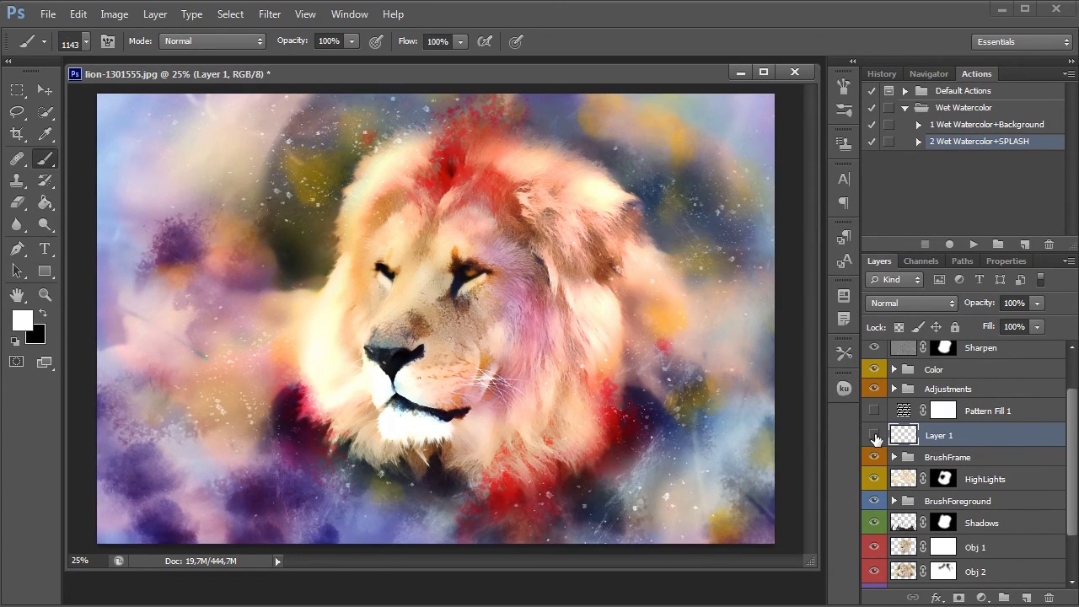
- Duplicate Layer 1 into a Layer 1 copy, deleting the extra second copy
{"action": "left_click", "coordinate": [874, 435]}
{"action": "left_click", "coordinate": [874, 435]}
{"action": "left_click", "coordinate": [874, 435]}
{"action": "left_click", "coordinate": [873, 435]}
{"action": "left_click_drag", "start_coordinate": [999, 438], "coordinate": [1026, 597]}
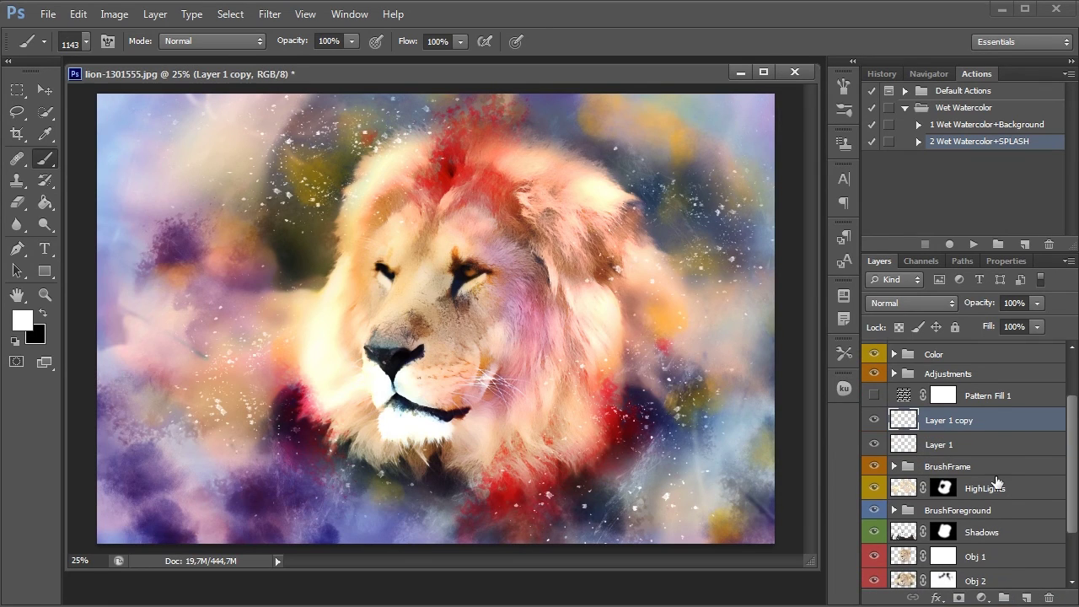
{"action": "mouse_move", "coordinate": [1014, 422]}
{"action": "left_mouse_down"}
{"action": "mouse_move", "coordinate": [1015, 576]}
{"action": "mouse_move", "coordinate": [1026, 597]}
{"action": "left_mouse_up"}
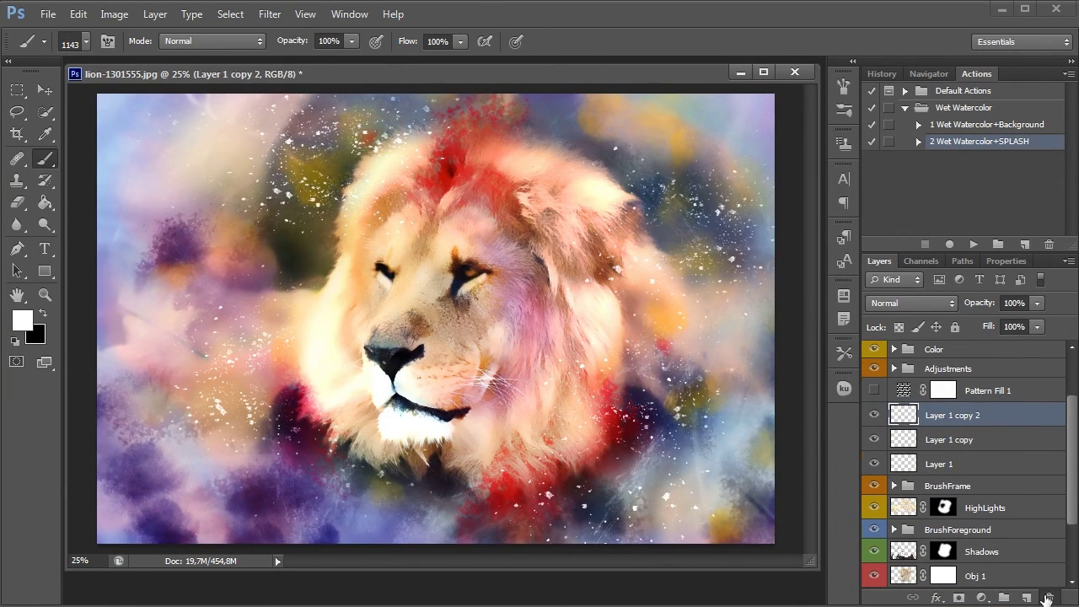
{"action": "left_click_drag", "start_coordinate": [1048, 597], "coordinate": [1048, 597]}
- Try Exclusion blend mode on both splatter layers, then set them back to Normal
{"action": "left_click", "coordinate": [971, 436], "text": "shift"}
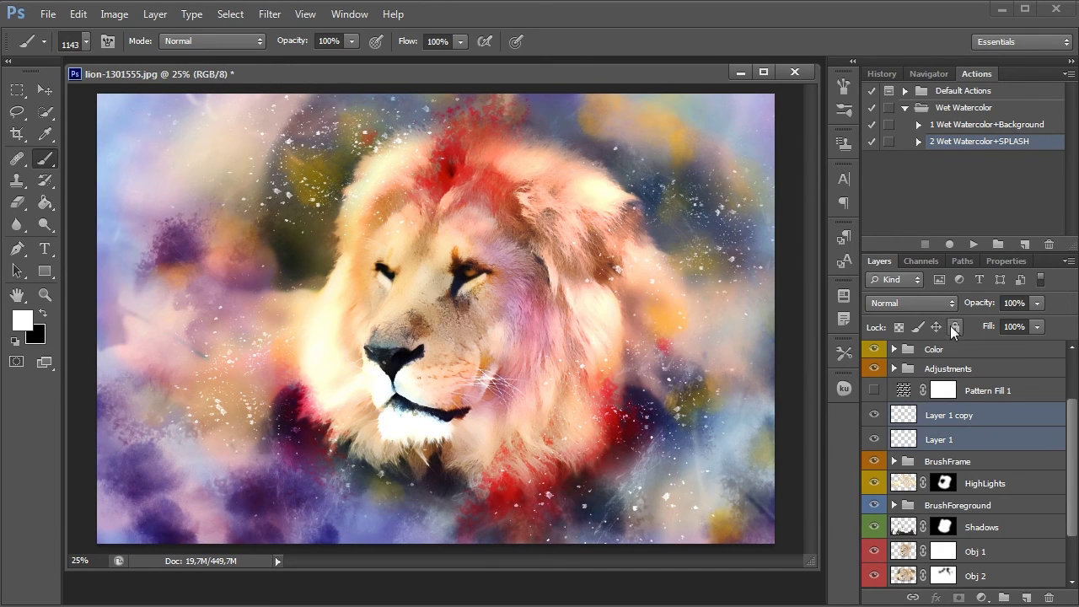
{"action": "left_click", "coordinate": [944, 302]}
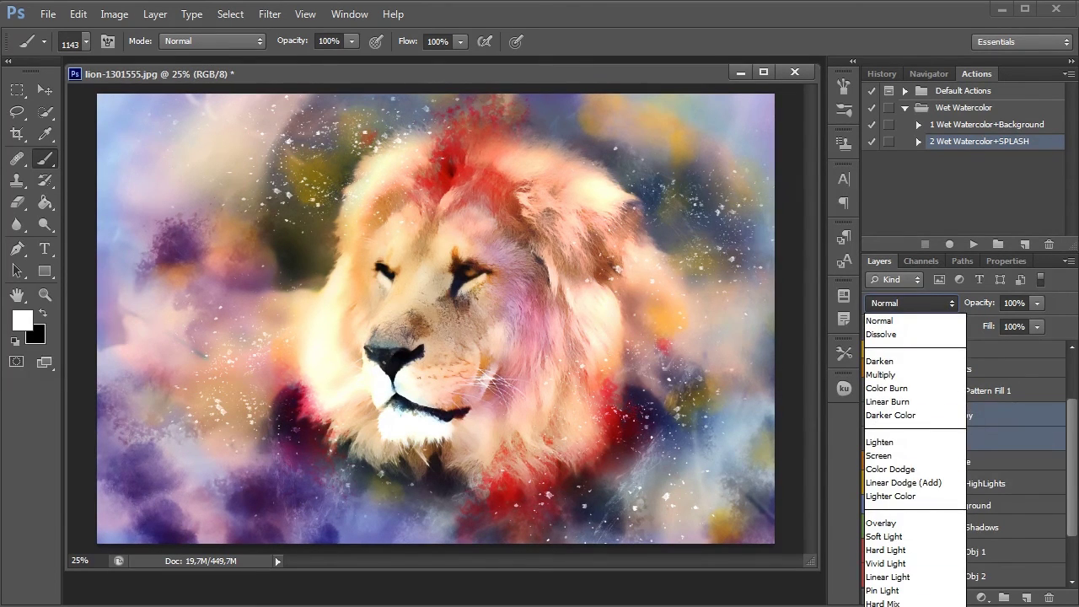
{"action": "left_click", "coordinate": [893, 603]}
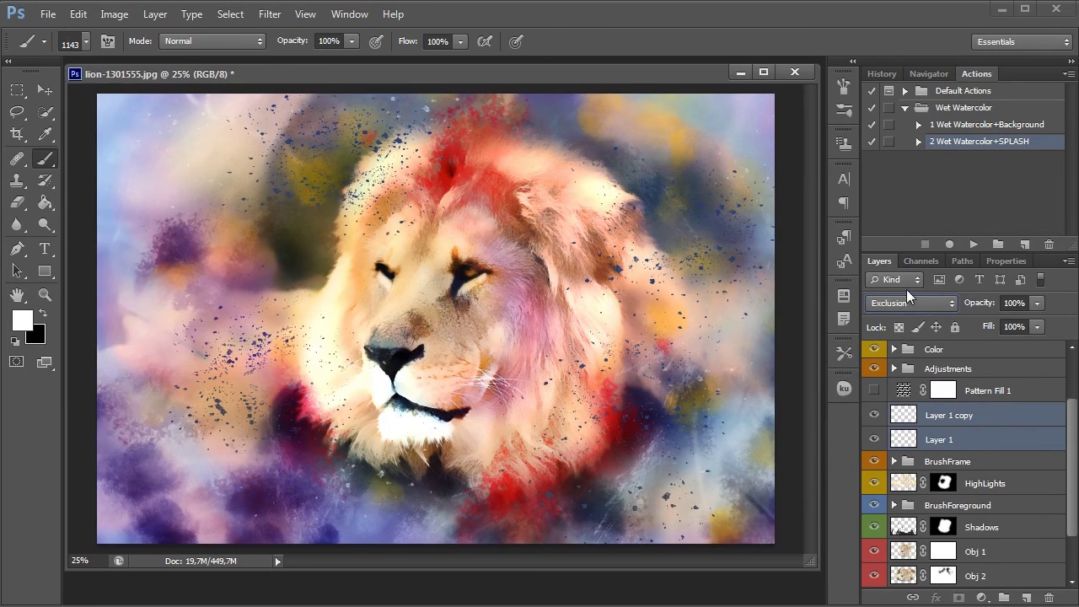
{"action": "left_click", "coordinate": [910, 302]}
{"action": "left_click", "coordinate": [910, 315]}
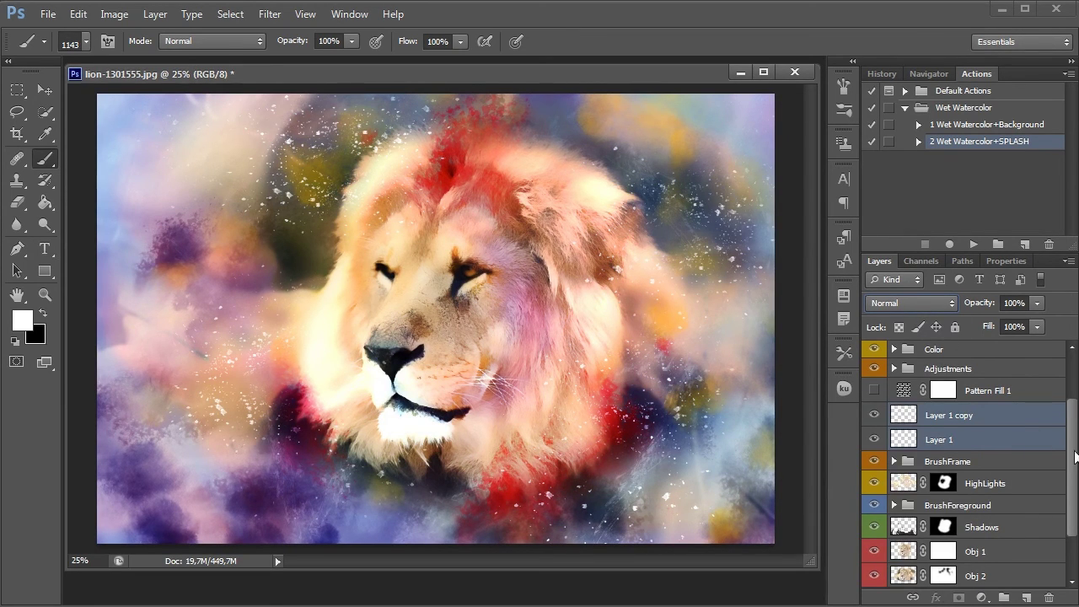
{"action": "mouse_move", "coordinate": [1068, 453]}
{"action": "left_mouse_down"}
{"action": "mouse_move", "coordinate": [1075, 417]}
{"action": "mouse_move", "coordinate": [1062, 385]}
{"action": "left_mouse_up"}
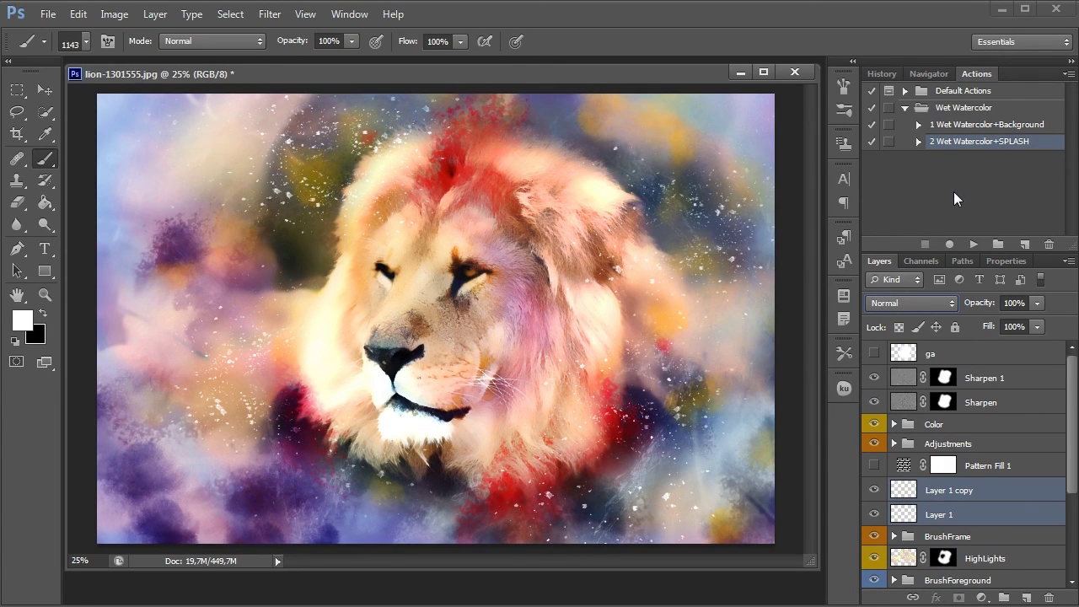
- Zoom the Navigator to 100% on the lion's face, then back out to about 25%
{"action": "left_click", "coordinate": [932, 73]}
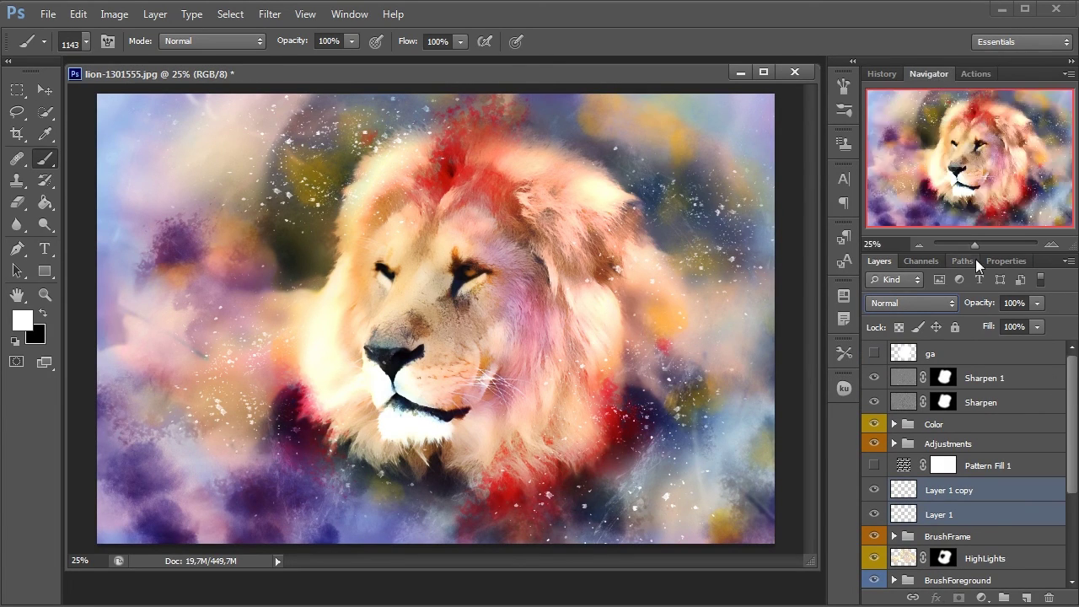
{"action": "left_click_drag", "start_coordinate": [973, 246], "coordinate": [985, 246]}
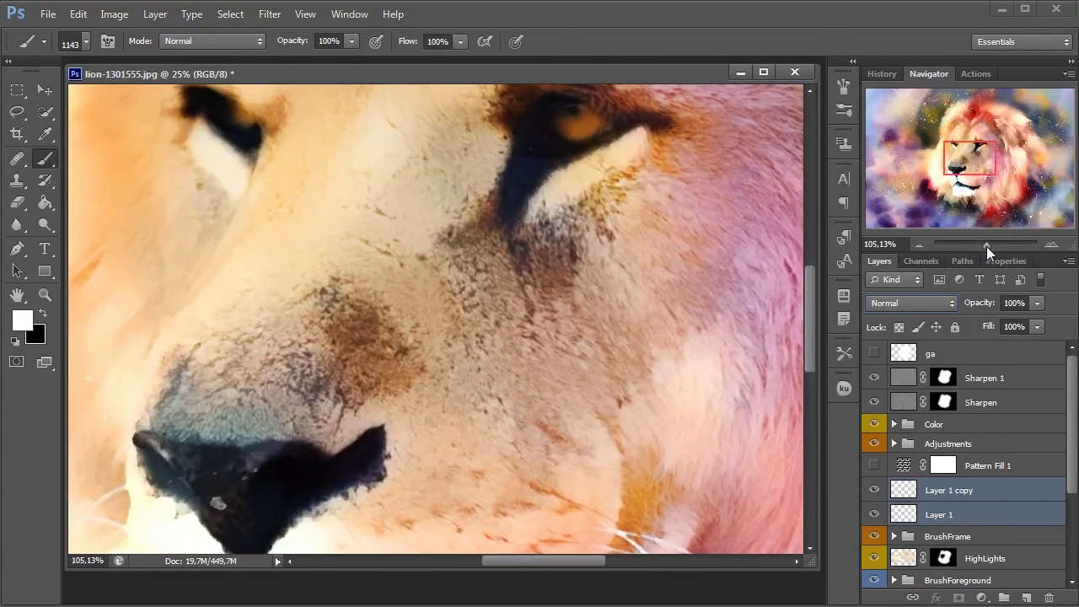
{"action": "mouse_move", "coordinate": [968, 158]}
{"action": "left_mouse_down"}
{"action": "mouse_move", "coordinate": [942, 190]}
{"action": "mouse_move", "coordinate": [940, 140]}
{"action": "mouse_move", "coordinate": [964, 93]}
{"action": "mouse_move", "coordinate": [951, 124]}
{"action": "mouse_move", "coordinate": [1016, 143]}
{"action": "mouse_move", "coordinate": [1026, 201]}
{"action": "mouse_move", "coordinate": [969, 187]}
{"action": "mouse_move", "coordinate": [961, 143]}
{"action": "left_mouse_up"}
{"action": "left_click", "coordinate": [972, 241]}
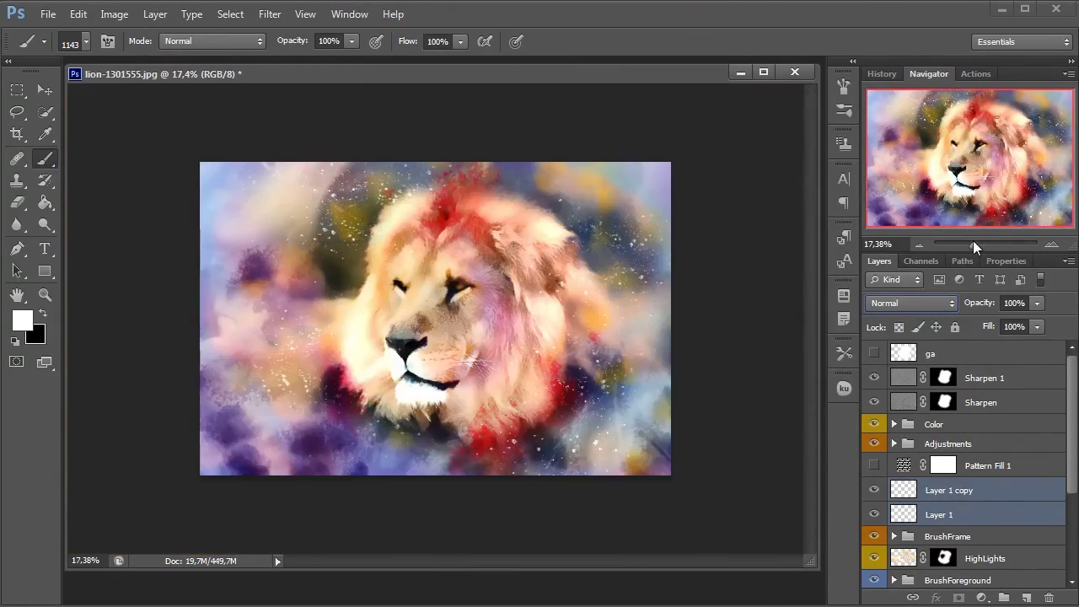
{"action": "left_click_drag", "start_coordinate": [973, 240], "coordinate": [975, 240]}
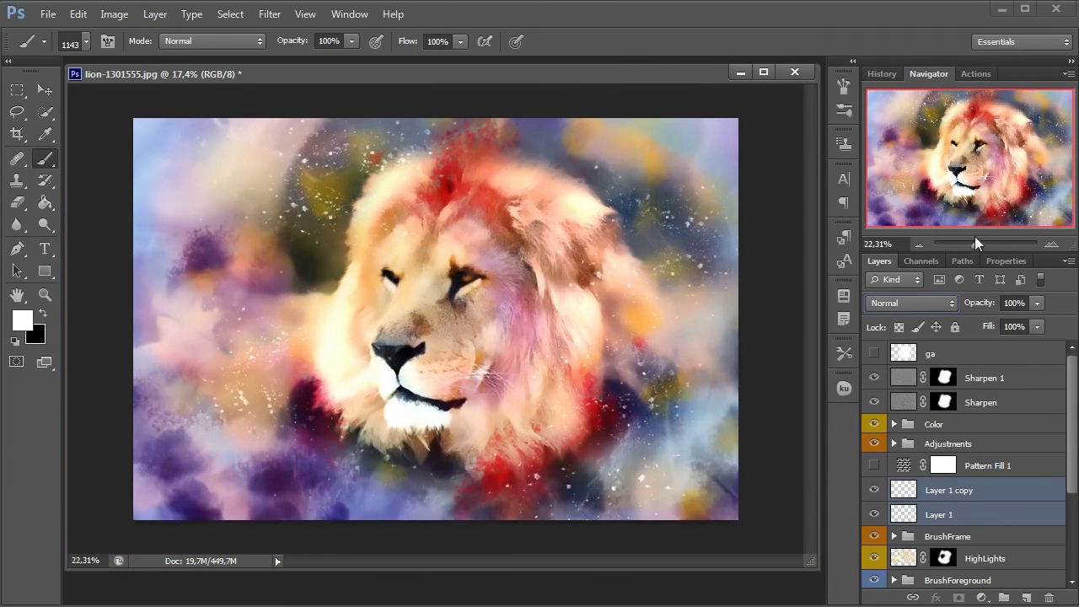